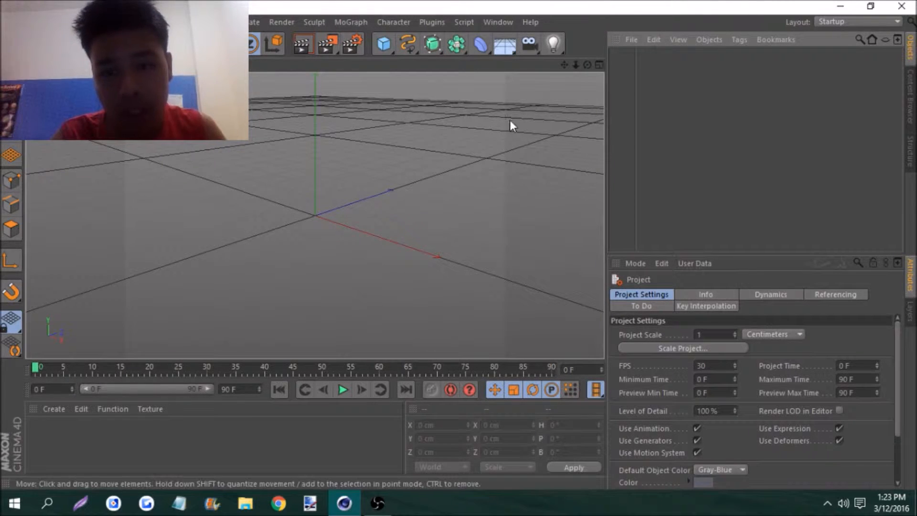
Add a sphere primitive to the scene and duplicate it in place
{"action": "mouse_move", "coordinate": [577, 65]}
{"action": "left_mouse_down"}
{"action": "mouse_move", "coordinate": [584, 65]}
{"action": "mouse_move", "coordinate": [571, 65]}
{"action": "left_mouse_up"}
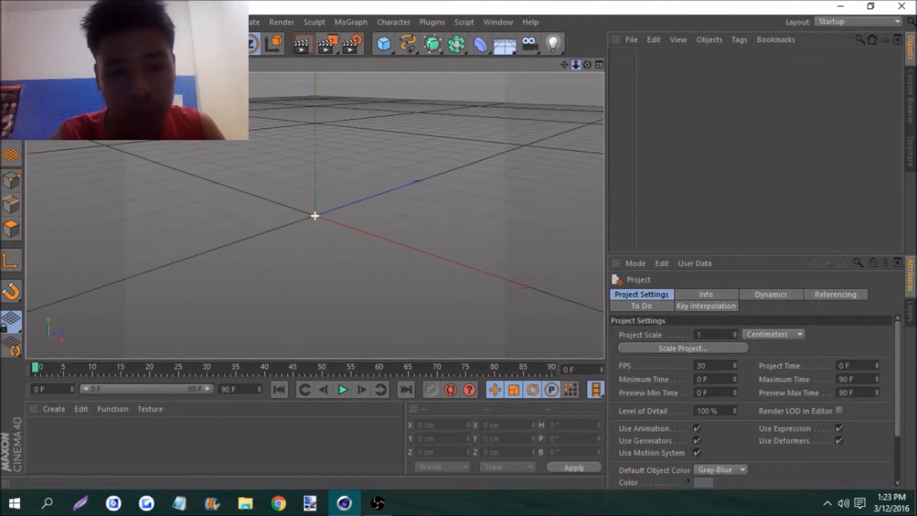
{"action": "left_click_drag", "start_coordinate": [384, 44], "coordinate": [637, 80]}
{"action": "left_click", "coordinate": [638, 79]}
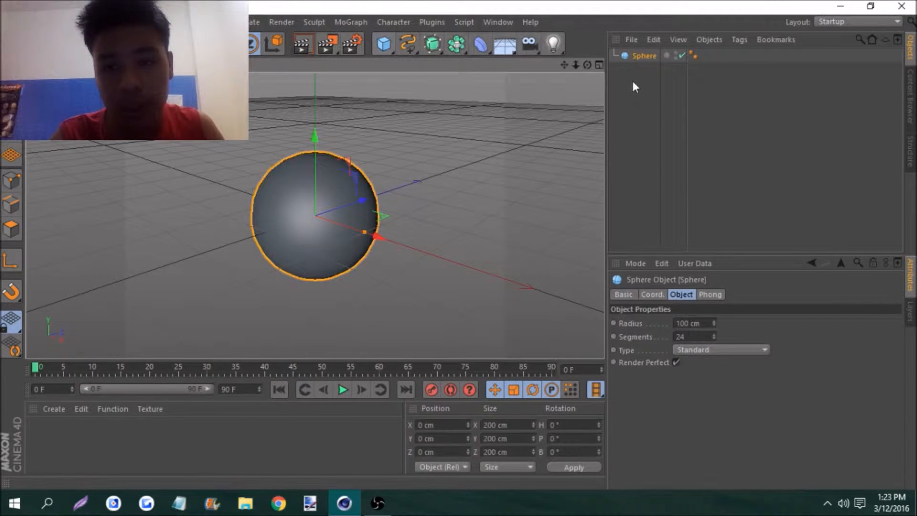
{"action": "key", "text": "ctrl+c"}
{"action": "key", "text": "ctrl+v"}
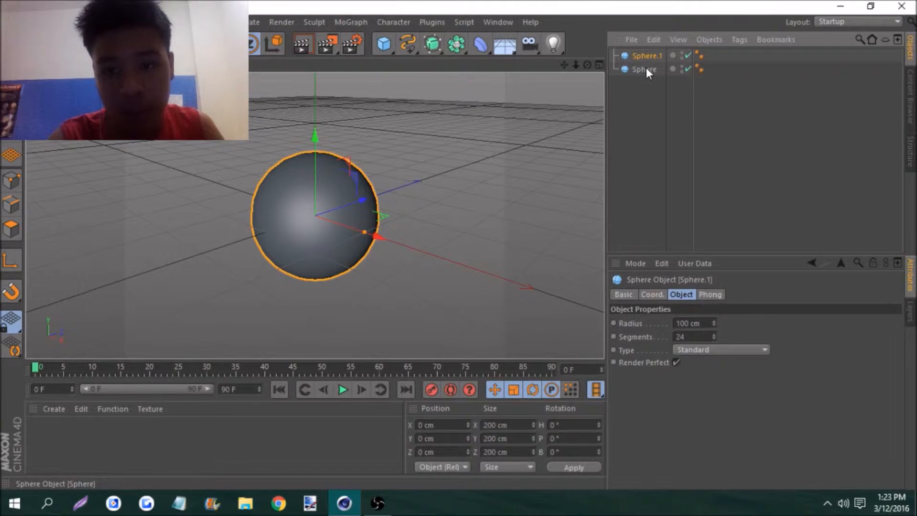
Rename the original sphere "Outer Core" and its duplicate "Inner Core"
{"action": "double_click", "coordinate": [640, 70]}
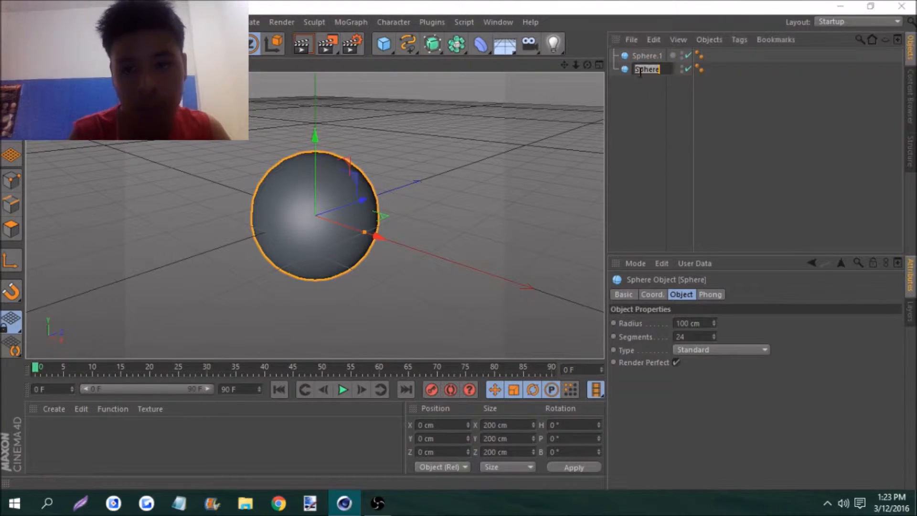
{"action": "type", "text": "Cuter Core"}
{"action": "key", "text": "Return"}
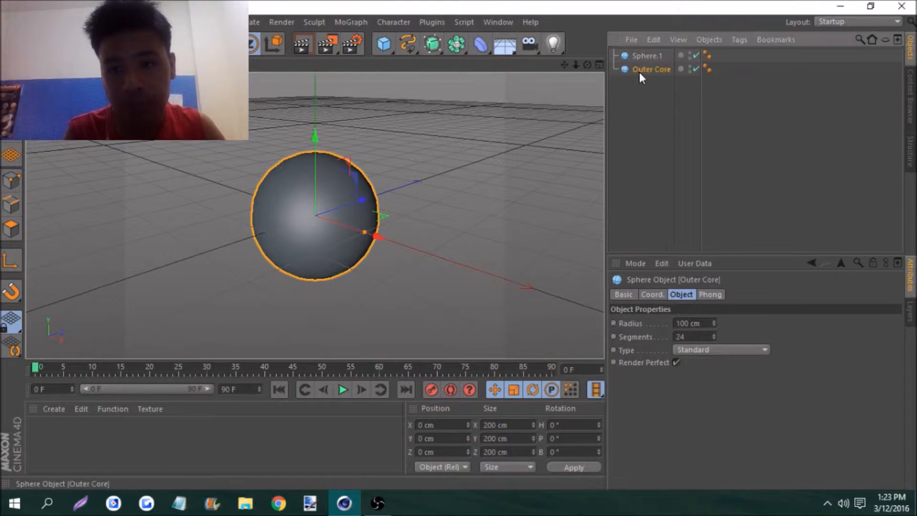
{"action": "double_click", "coordinate": [644, 56]}
{"action": "type", "text": "In"}
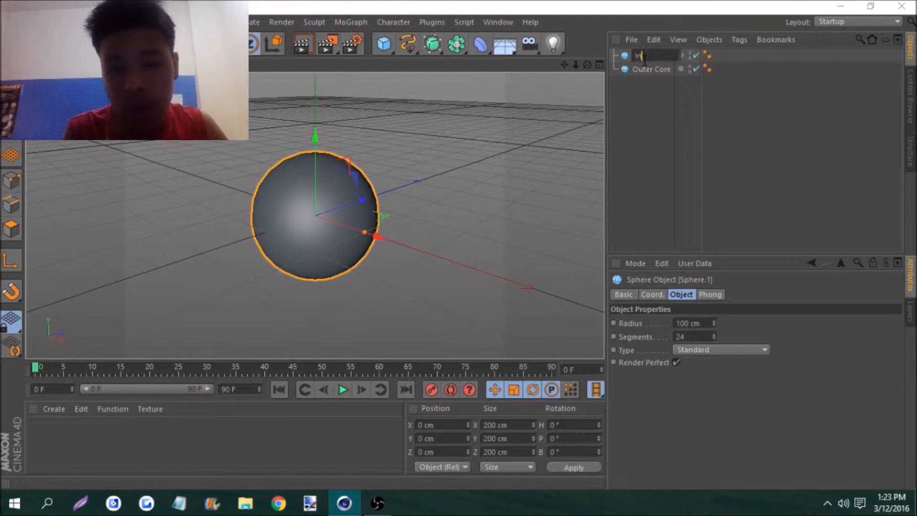
{"action": "type", "text": "ner Core"}
{"action": "key", "text": "Return"}
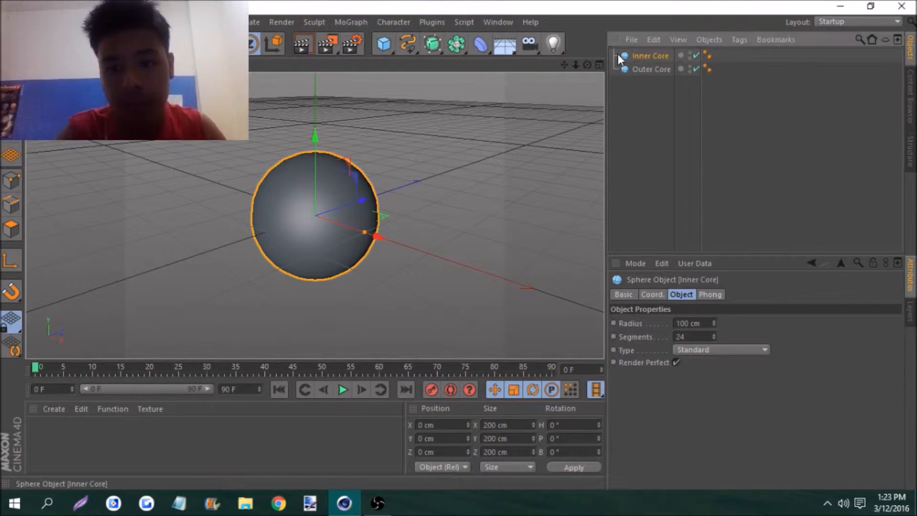
Delete the Phong tags from both the Inner Core and Outer Core spheres
{"action": "left_click", "coordinate": [706, 54]}
{"action": "left_click", "coordinate": [655, 39]}
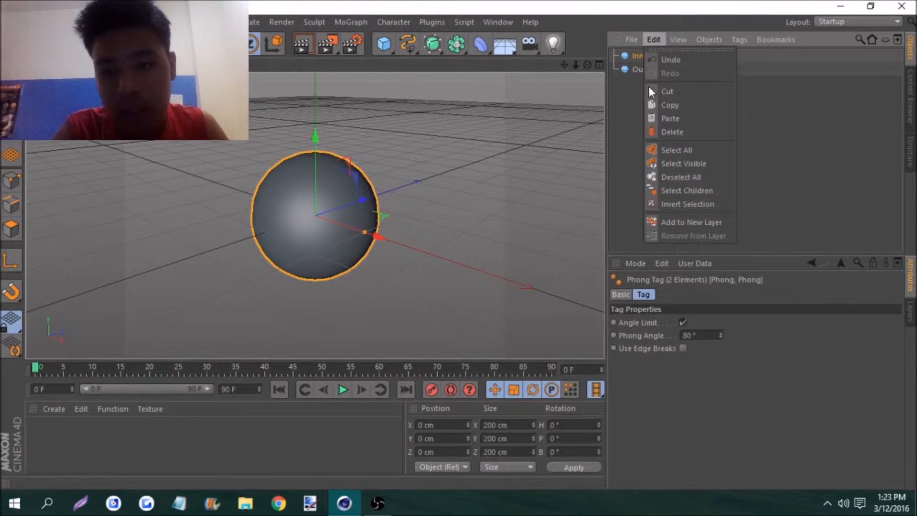
{"action": "left_click", "coordinate": [666, 131]}
Set the Inner Core sphere's radius to 90 cm
{"action": "left_click", "coordinate": [656, 56]}
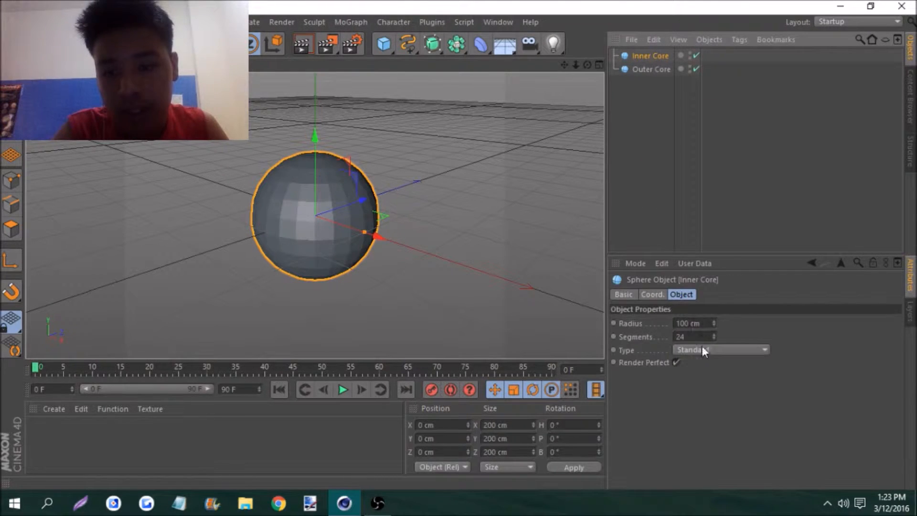
{"action": "left_click", "coordinate": [685, 323]}
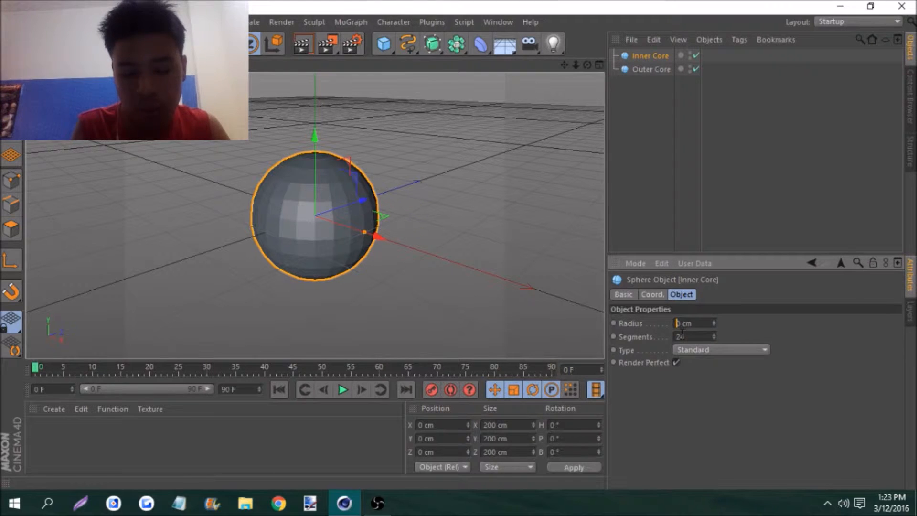
{"action": "type", "text": "9"}
{"action": "key", "text": "Return"}
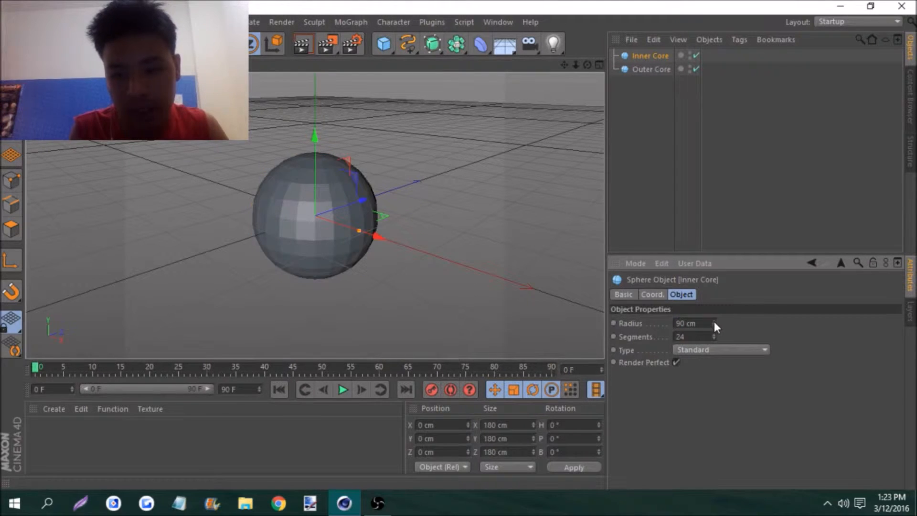
Change the sphere type of both Inner Core and Outer Core to Octahedron
{"action": "left_click_drag", "start_coordinate": [636, 89], "coordinate": [632, 57]}
{"action": "left_click", "coordinate": [699, 354]}
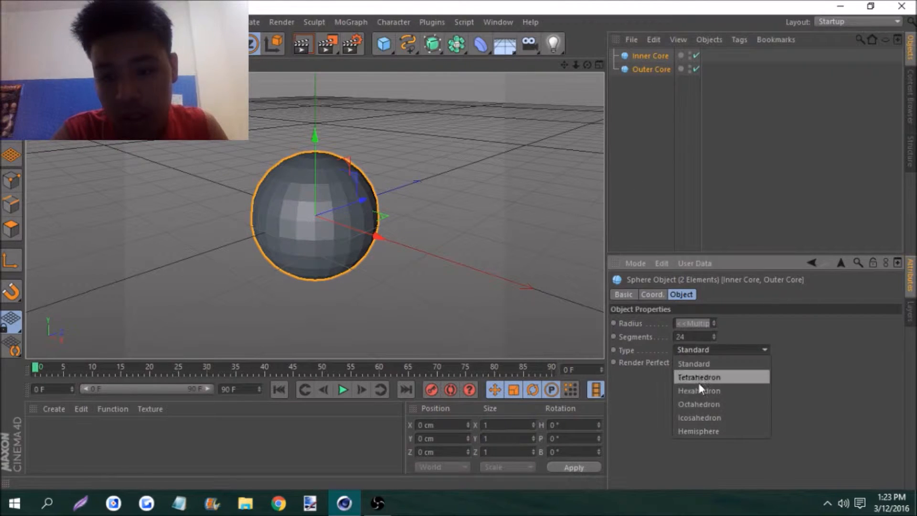
{"action": "left_click", "coordinate": [699, 403]}
Make both core spheres editable polygon objects and render them once in the Picture Viewer
{"action": "left_click", "coordinate": [657, 55]}
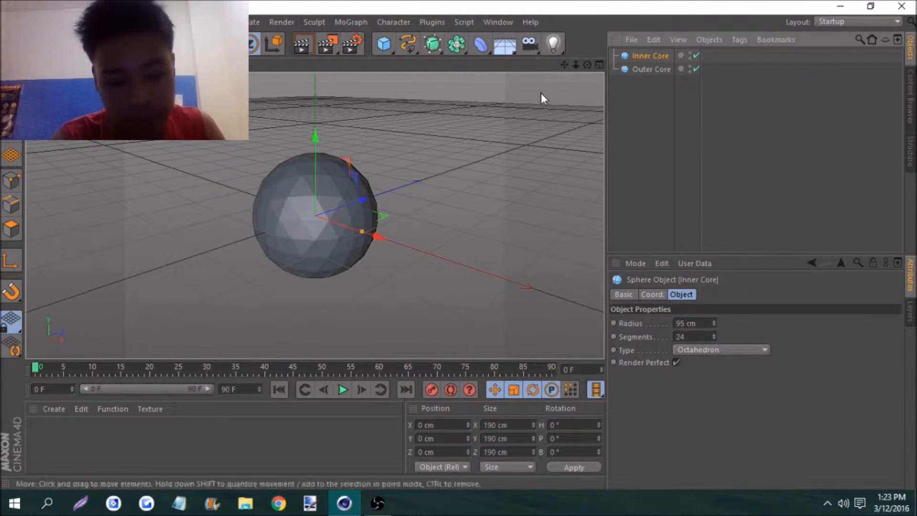
{"action": "left_click", "coordinate": [635, 70], "text": "shift"}
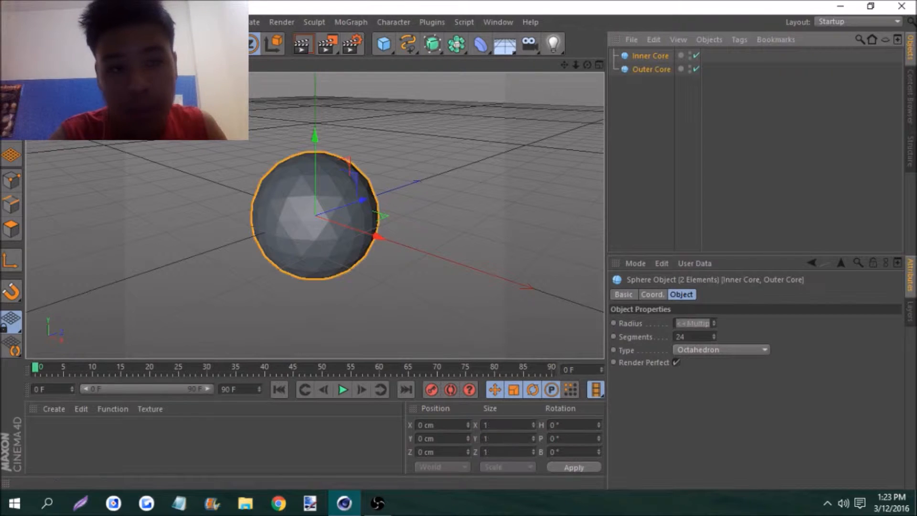
{"action": "left_click", "coordinate": [11, 74]}
{"action": "left_click", "coordinate": [328, 44]}
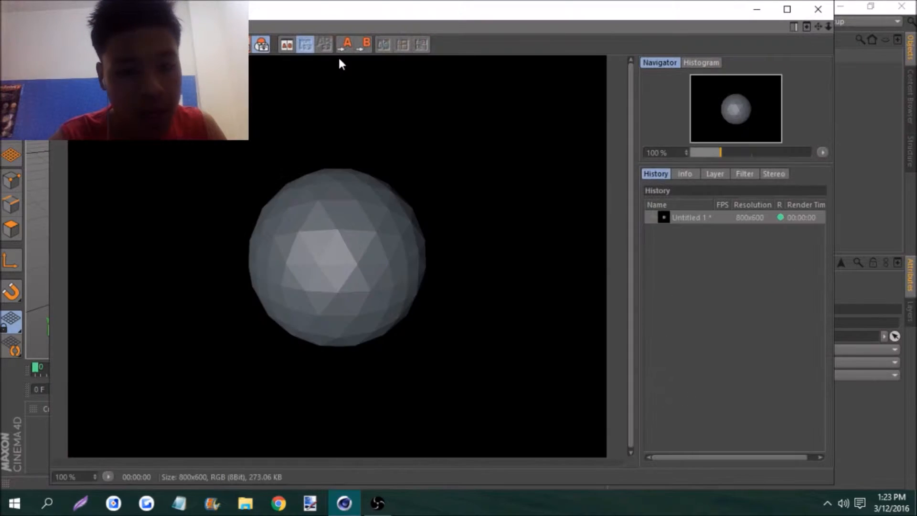
{"action": "left_click", "coordinate": [757, 9]}
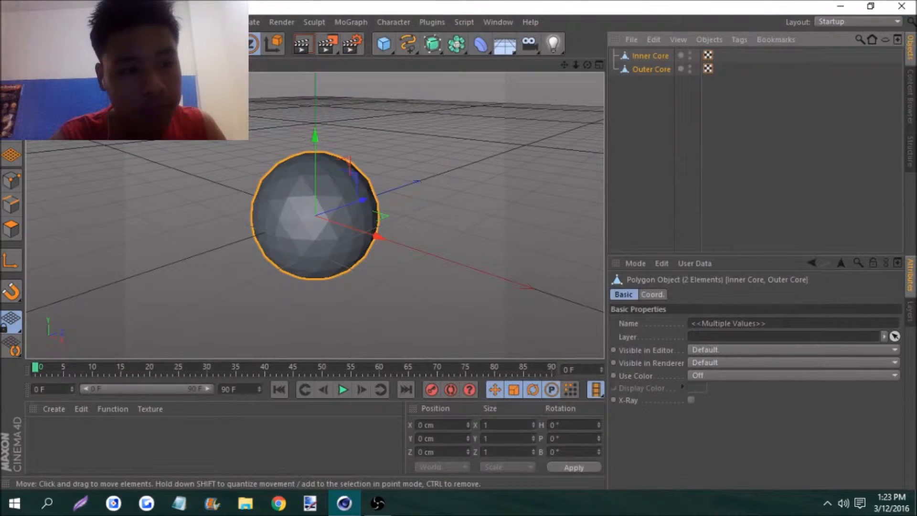
Create two new materials and turn off the Specular channel on both
{"action": "double_click", "coordinate": [84, 446]}
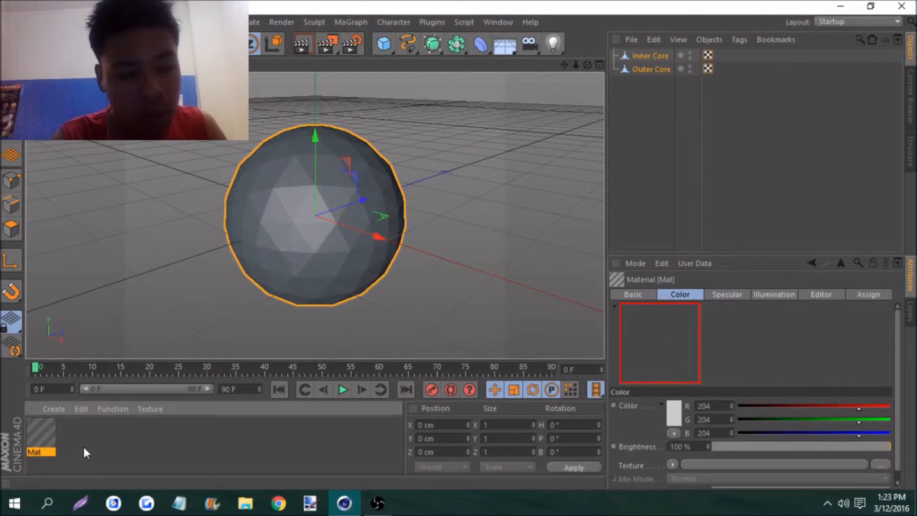
{"action": "double_click", "coordinate": [93, 448]}
{"action": "double_click", "coordinate": [72, 439]}
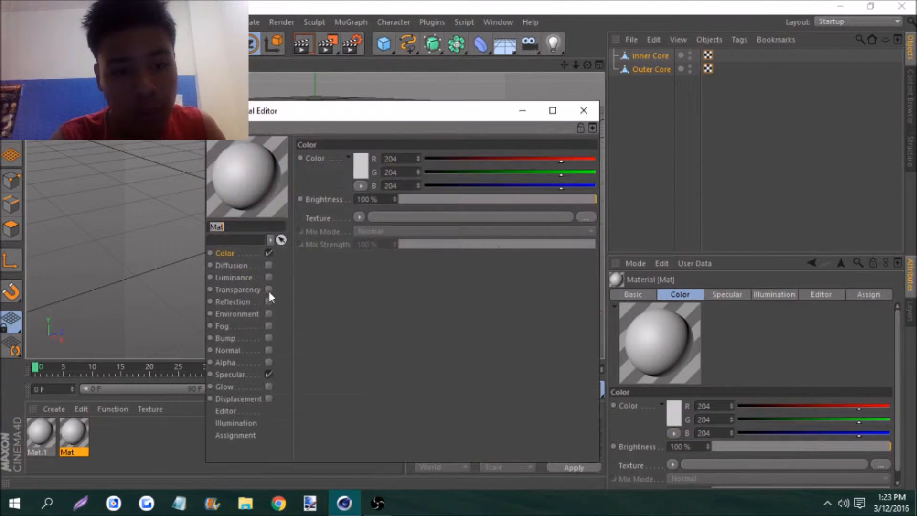
{"action": "left_click", "coordinate": [584, 111]}
{"action": "left_click", "coordinate": [47, 433]}
{"action": "double_click", "coordinate": [48, 434]}
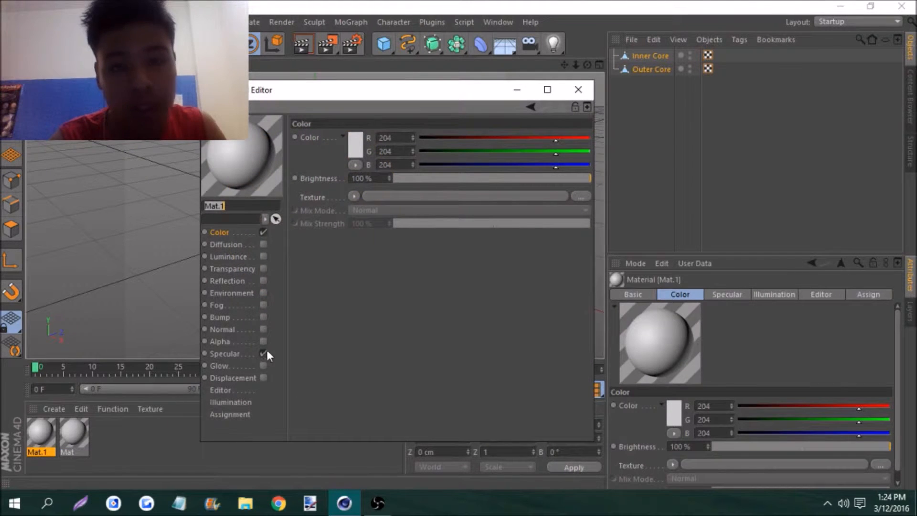
{"action": "left_click", "coordinate": [578, 90]}
Set the Mat material's color to grey (RGB 119, 119, 119) and apply it to the Outer Core
{"action": "left_click", "coordinate": [82, 437]}
{"action": "double_click", "coordinate": [81, 435]}
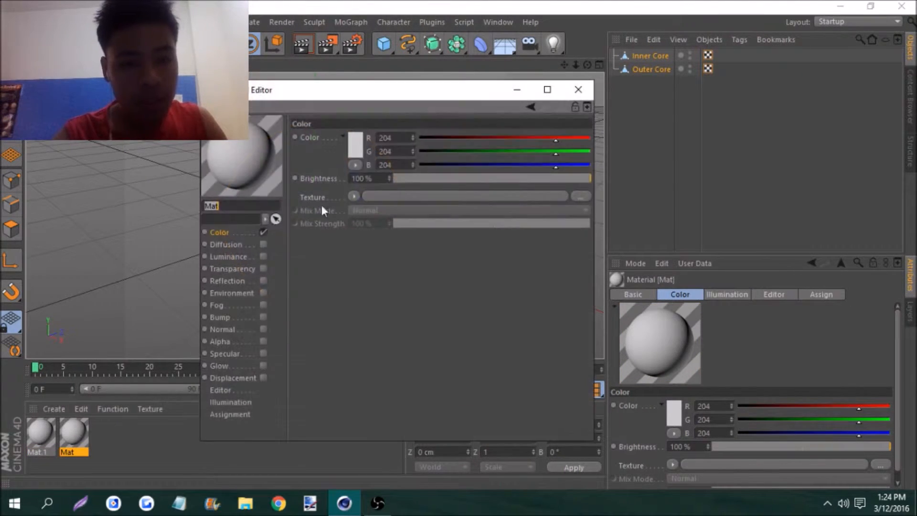
{"action": "left_click", "coordinate": [360, 142]}
{"action": "left_click_drag", "start_coordinate": [322, 131], "coordinate": [260, 131]}
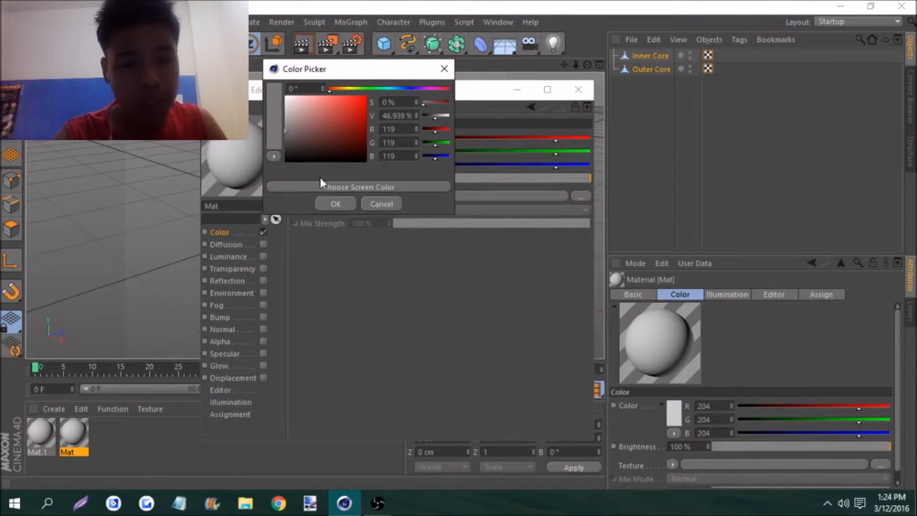
{"action": "left_click", "coordinate": [332, 203]}
{"action": "left_click", "coordinate": [578, 89]}
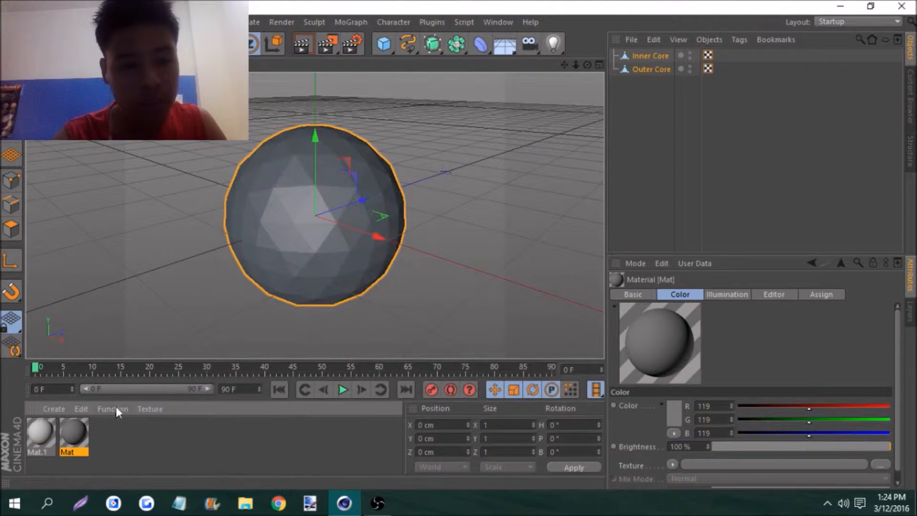
{"action": "left_click_drag", "start_coordinate": [233, 368], "coordinate": [644, 70]}
Set the Mat.1 material's color to reddish orange (RGB 161, 73, 49) and apply it to the Inner Core
{"action": "double_click", "coordinate": [43, 430]}
{"action": "left_click", "coordinate": [358, 145]}
{"action": "left_click_drag", "start_coordinate": [352, 93], "coordinate": [333, 92]}
{"action": "left_click_drag", "start_coordinate": [294, 125], "coordinate": [341, 125]}
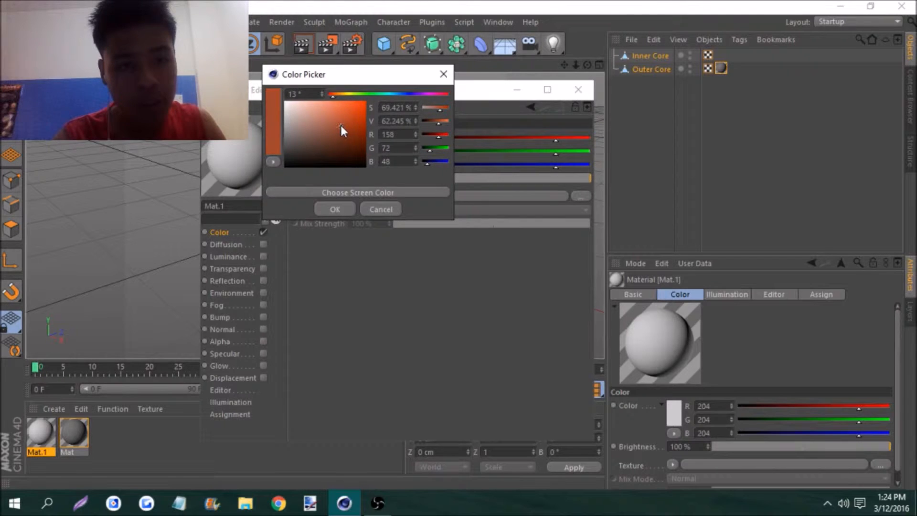
{"action": "left_click", "coordinate": [335, 207]}
{"action": "left_click", "coordinate": [587, 91]}
{"action": "left_click_drag", "start_coordinate": [43, 432], "coordinate": [660, 56]}
{"action": "left_click", "coordinate": [688, 124]}
In polygon mode, use Live Selection to select a strip of polygons down the Outer Core's front and across its underside
{"action": "left_click", "coordinate": [651, 69]}
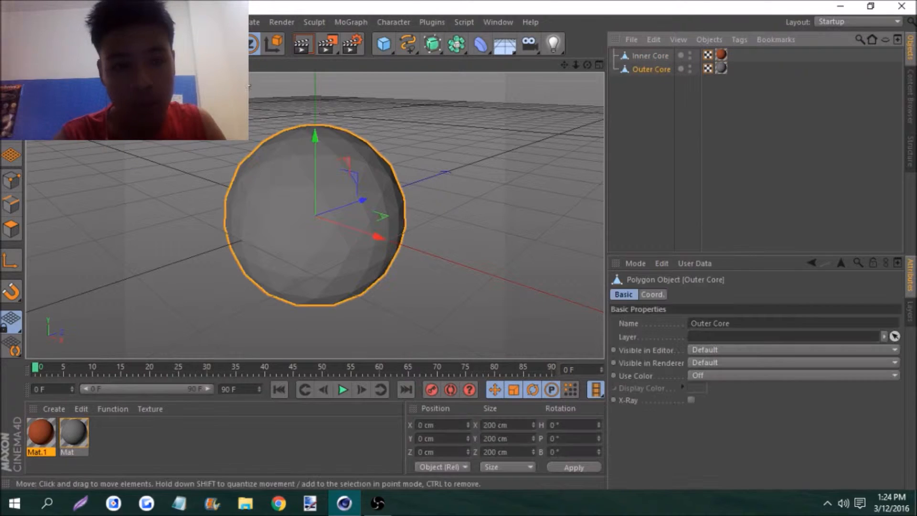
{"action": "left_click", "coordinate": [12, 231]}
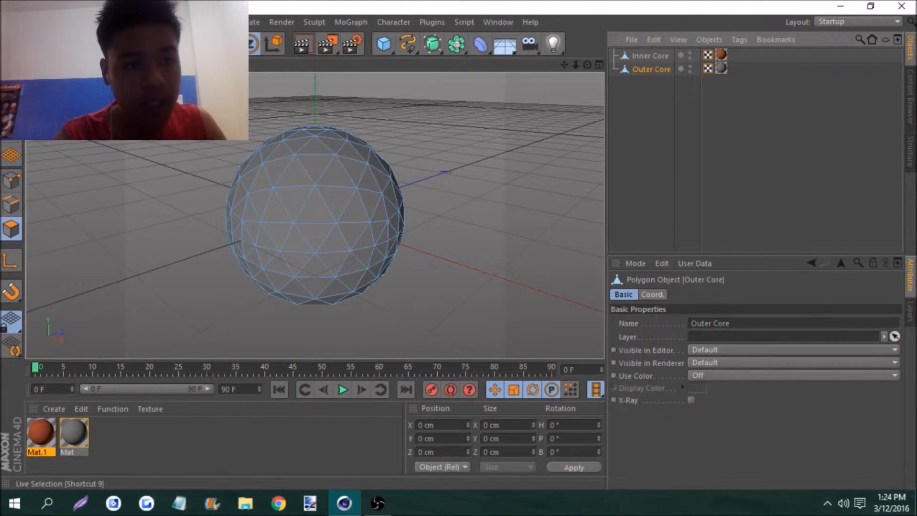
{"action": "left_click", "coordinate": [72, 44]}
{"action": "left_click_drag", "start_coordinate": [577, 66], "coordinate": [506, 78]}
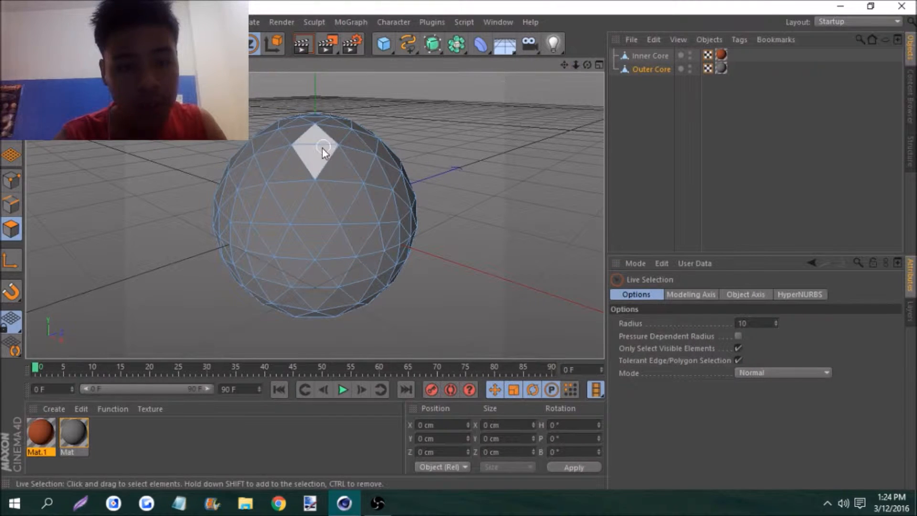
{"action": "left_click", "coordinate": [313, 161]}
{"action": "mouse_move", "coordinate": [298, 181]}
{"action": "left_mouse_down", "text": "shift"}
{"action": "mouse_move", "coordinate": [279, 225]}
{"action": "mouse_move", "coordinate": [308, 292]}
{"action": "mouse_move", "coordinate": [332, 309]}
{"action": "mouse_move", "coordinate": [358, 287]}
{"action": "left_mouse_up", "text": "shift"}
{"action": "left_click_drag", "start_coordinate": [594, 64], "coordinate": [456, 1]}
{"action": "mouse_move", "coordinate": [225, 182]}
{"action": "left_mouse_down", "text": "shift"}
{"action": "mouse_move", "coordinate": [269, 213]}
{"action": "mouse_move", "coordinate": [314, 222]}
{"action": "mouse_move", "coordinate": [313, 235]}
{"action": "mouse_move", "coordinate": [335, 252]}
{"action": "left_mouse_up", "text": "shift"}
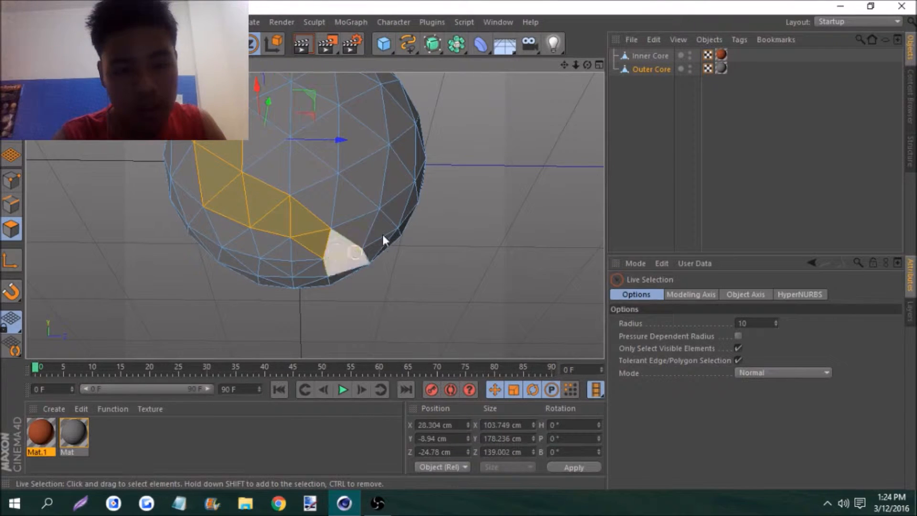
Extend the polygon selection from the Outer Core's underside up to the middle of its opposite side
{"action": "mouse_move", "coordinate": [587, 65]}
{"action": "left_mouse_down"}
{"action": "mouse_move", "coordinate": [545, 66]}
{"action": "mouse_move", "coordinate": [603, 72]}
{"action": "left_mouse_up"}
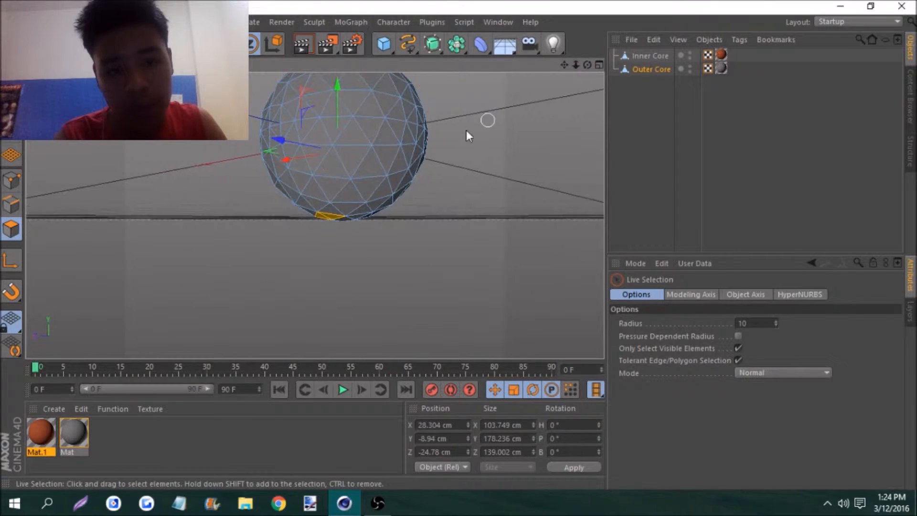
{"action": "mouse_move", "coordinate": [333, 208]}
{"action": "left_mouse_down", "text": "shift"}
{"action": "mouse_move", "coordinate": [365, 182]}
{"action": "mouse_move", "coordinate": [378, 153]}
{"action": "left_mouse_up", "text": "shift"}
{"action": "mouse_move", "coordinate": [564, 64]}
{"action": "left_mouse_down"}
{"action": "mouse_move", "coordinate": [490, 142]}
{"action": "mouse_move", "coordinate": [580, 68]}
{"action": "left_mouse_up"}
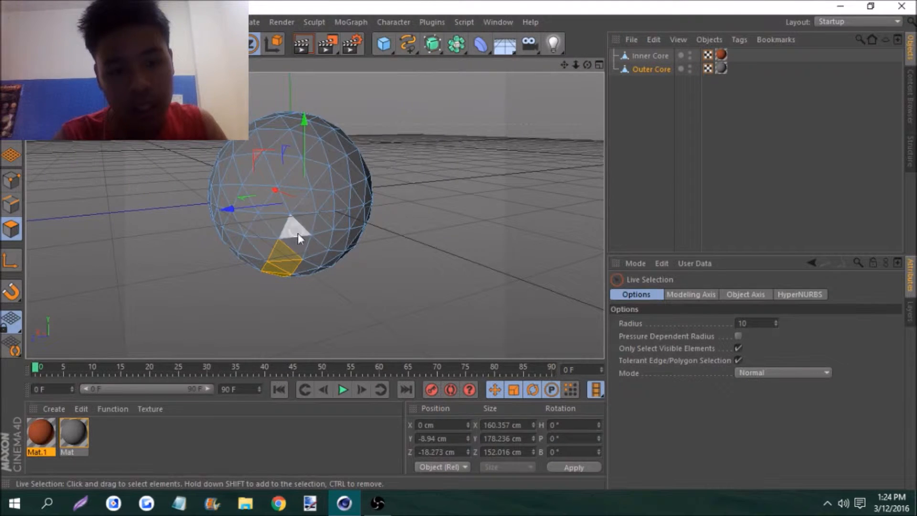
{"action": "left_click_drag", "start_coordinate": [297, 240], "coordinate": [302, 207], "text": "shift"}
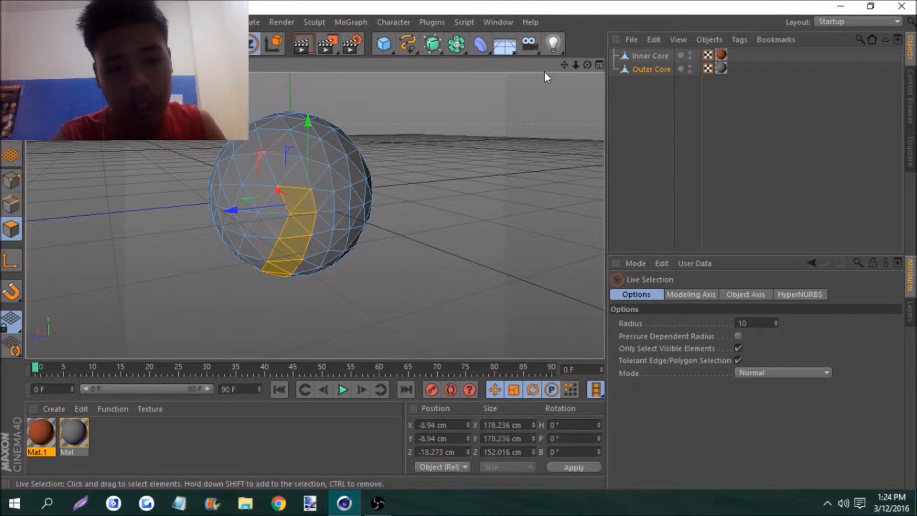
Continue the selected polygon strip over the Outer Core's upper half to complete the band around the sphere
{"action": "left_click_drag", "start_coordinate": [587, 65], "coordinate": [606, 77]}
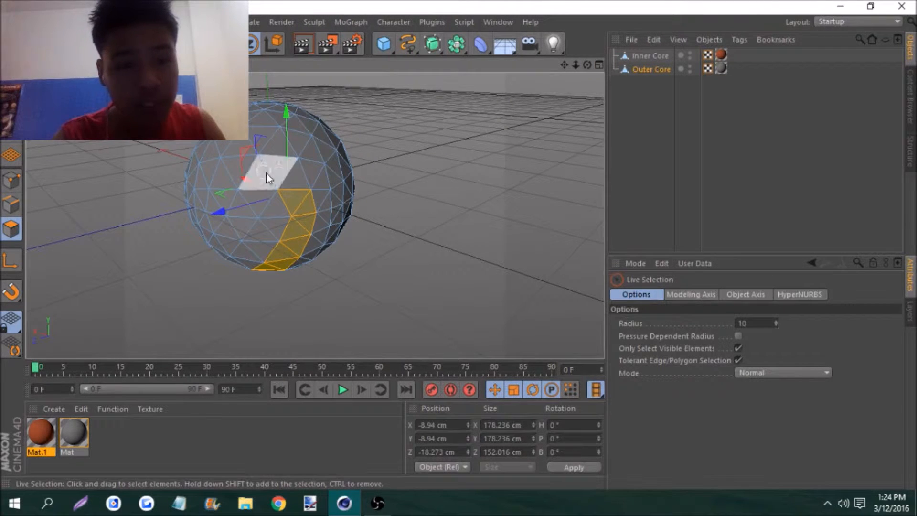
{"action": "left_click_drag", "start_coordinate": [566, 68], "coordinate": [611, 103]}
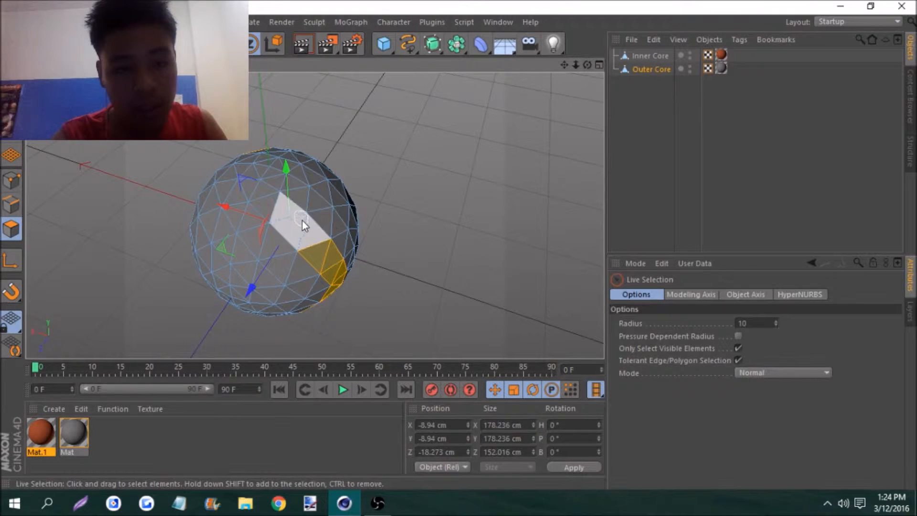
{"action": "mouse_move", "coordinate": [303, 229]}
{"action": "left_mouse_down", "text": "shift"}
{"action": "mouse_move", "coordinate": [270, 214]}
{"action": "mouse_move", "coordinate": [266, 170]}
{"action": "mouse_move", "coordinate": [264, 178]}
{"action": "left_mouse_up", "text": "shift"}
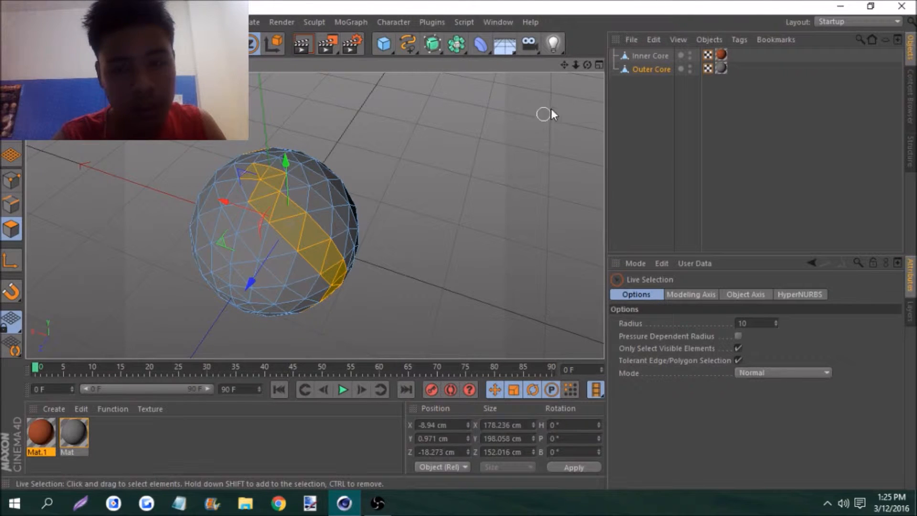
{"action": "mouse_move", "coordinate": [588, 66]}
{"action": "left_mouse_down"}
{"action": "mouse_move", "coordinate": [315, 215]}
{"action": "mouse_move", "coordinate": [220, 344]}
{"action": "mouse_move", "coordinate": [273, 268]}
{"action": "mouse_move", "coordinate": [289, 274]}
{"action": "mouse_move", "coordinate": [256, 286]}
{"action": "left_mouse_up"}
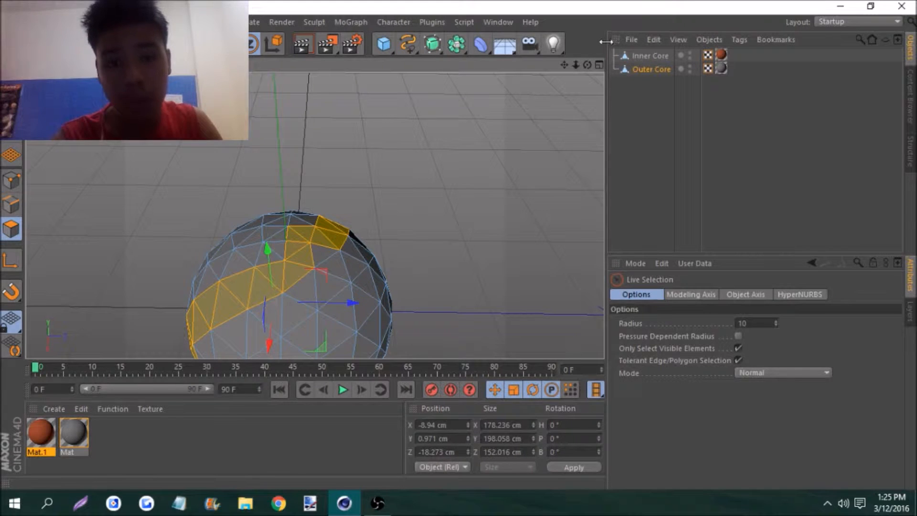
{"action": "left_click_drag", "start_coordinate": [585, 67], "coordinate": [314, 216]}
{"action": "left_click_drag", "start_coordinate": [569, 66], "coordinate": [314, 216]}
Extrude the selected polygon band inward with an offset of -13.7 cm to expose the Inner Core
{"action": "right_click", "coordinate": [409, 122]}
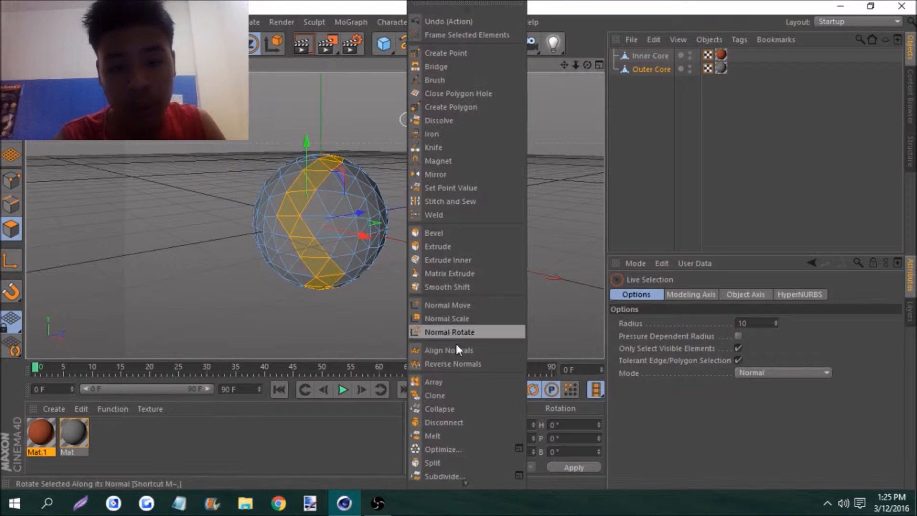
{"action": "left_click", "coordinate": [446, 258]}
{"action": "left_click_drag", "start_coordinate": [590, 64], "coordinate": [315, 215]}
{"action": "left_click_drag", "start_coordinate": [549, 82], "coordinate": [483, 82]}
{"action": "left_click_drag", "start_coordinate": [577, 65], "coordinate": [315, 216]}
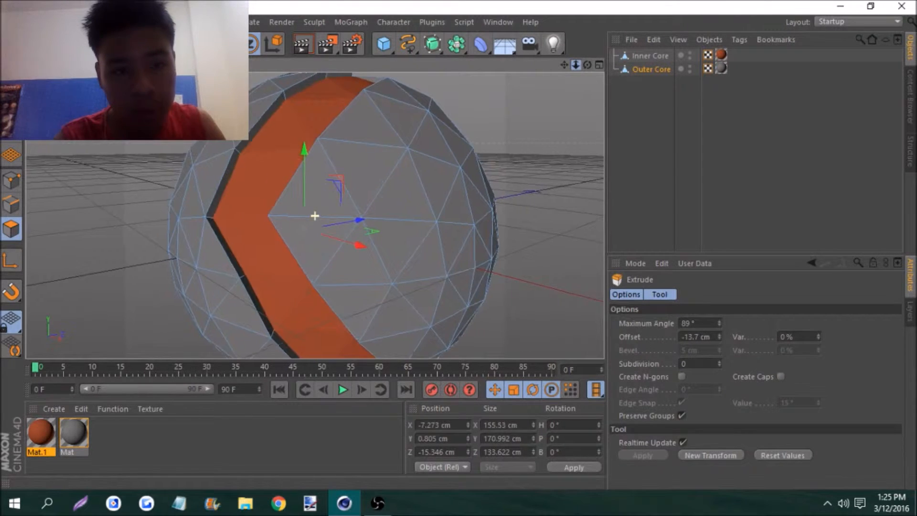
{"action": "scroll", "coordinate": [315, 216], "scroll_direction": "up", "scroll_amount": 3}
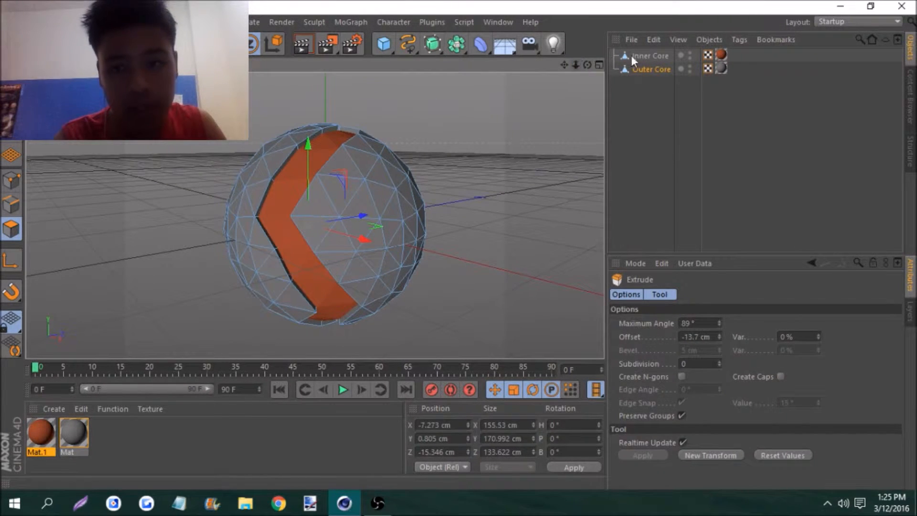
On the Outer Core, select the groove's side wall polygons along the band's front edge
{"action": "left_click", "coordinate": [650, 55]}
{"action": "left_click", "coordinate": [651, 69]}
{"action": "left_click_drag", "start_coordinate": [576, 66], "coordinate": [316, 216]}
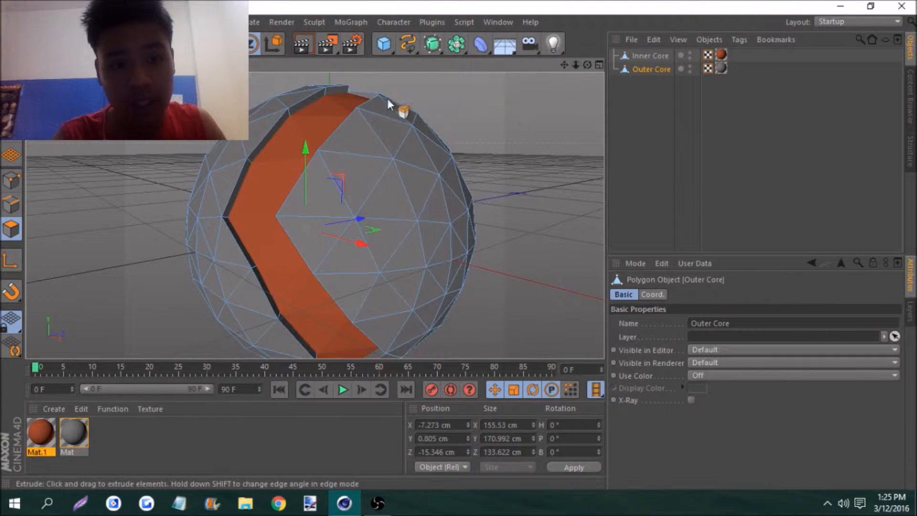
{"action": "mouse_move", "coordinate": [332, 94]}
{"action": "left_mouse_down"}
{"action": "mouse_move", "coordinate": [305, 100]}
{"action": "mouse_move", "coordinate": [276, 126]}
{"action": "mouse_move", "coordinate": [228, 196]}
{"action": "mouse_move", "coordinate": [237, 192]}
{"action": "mouse_move", "coordinate": [238, 245]}
{"action": "mouse_move", "coordinate": [266, 291]}
{"action": "left_mouse_up"}
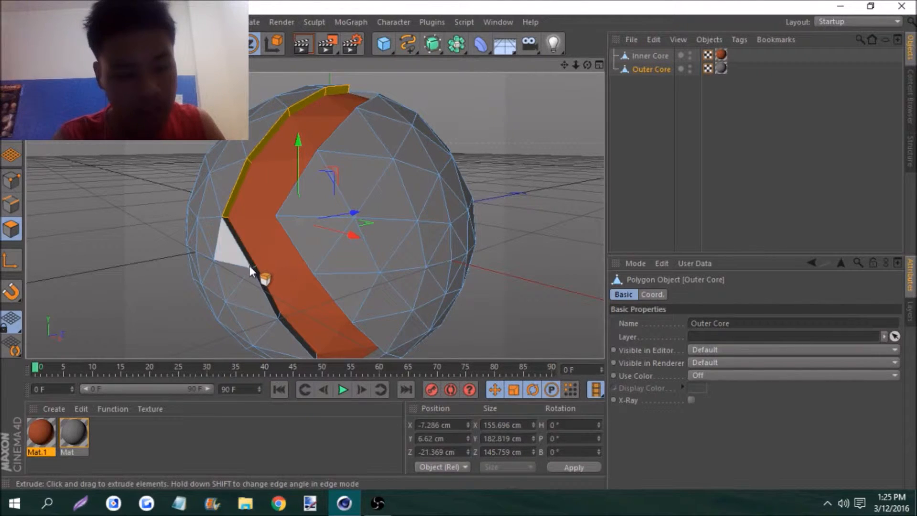
{"action": "mouse_move", "coordinate": [265, 289]}
{"action": "left_mouse_down"}
{"action": "mouse_move", "coordinate": [288, 327]}
{"action": "mouse_move", "coordinate": [358, 333]}
{"action": "left_mouse_up"}
Extend the side wall selection along the groove on the sphere's opposite side and over its top
{"action": "left_click_drag", "start_coordinate": [588, 65], "coordinate": [334, 305]}
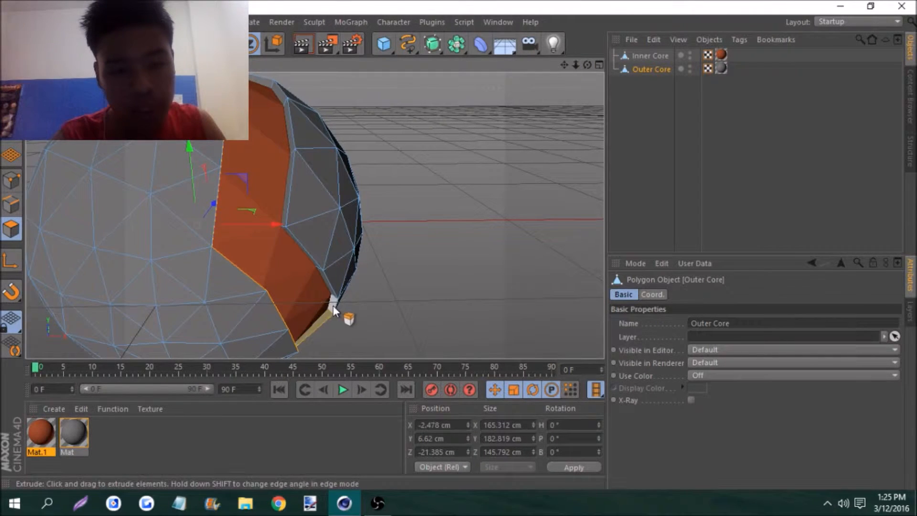
{"action": "left_click", "coordinate": [311, 256], "text": "shift"}
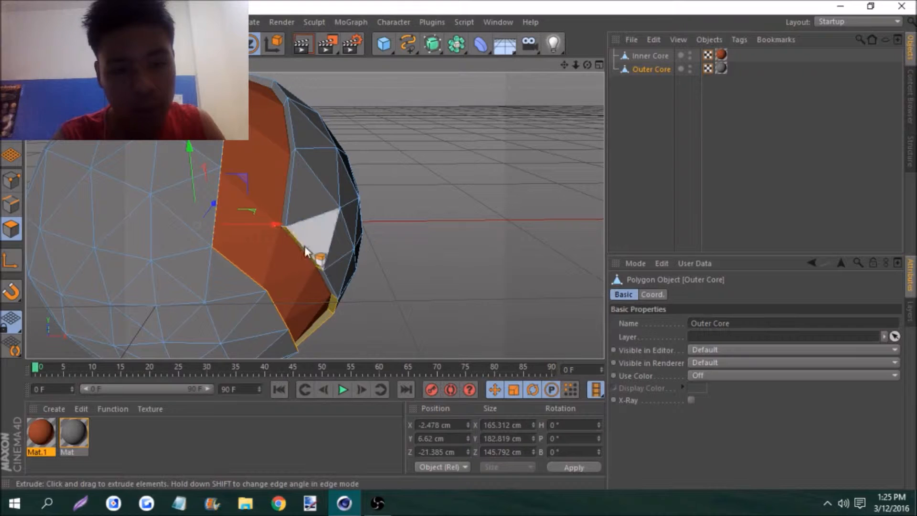
{"action": "left_click", "coordinate": [290, 165], "text": "shift"}
{"action": "left_click", "coordinate": [288, 131], "text": "shift"}
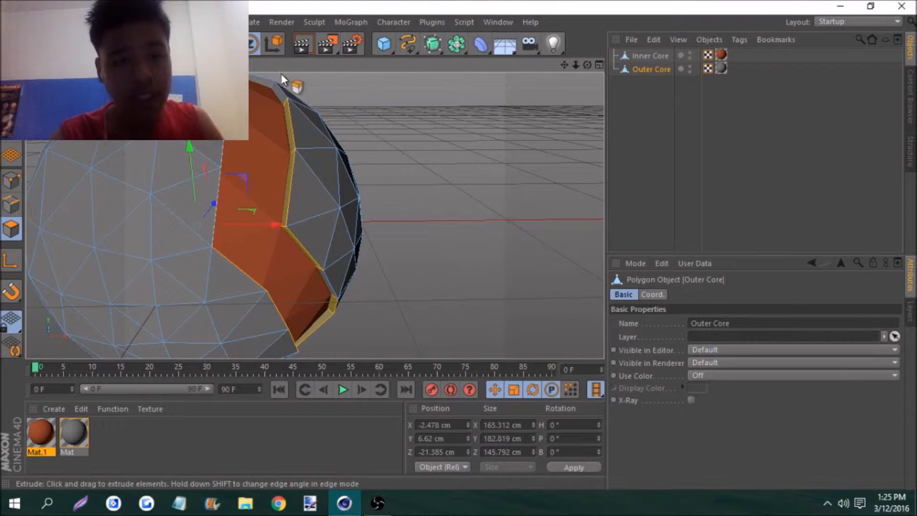
{"action": "left_click", "coordinate": [282, 91], "text": "shift"}
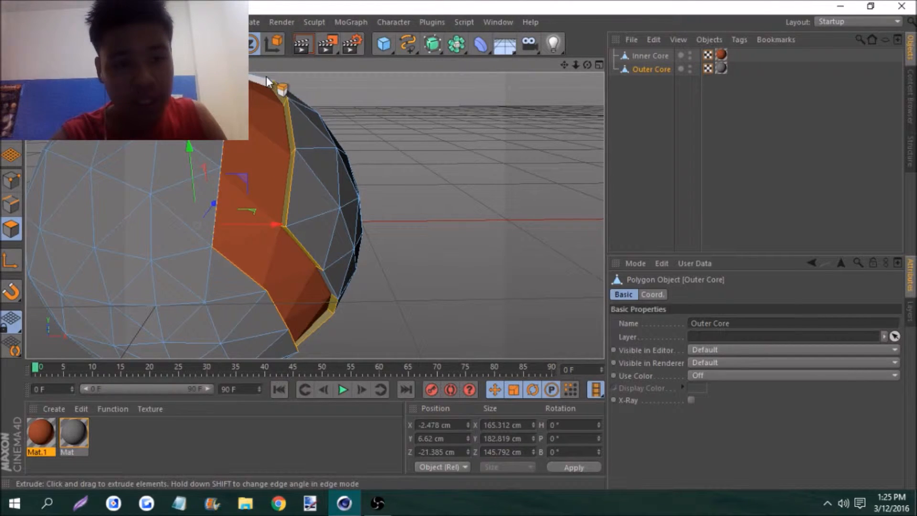
{"action": "left_click_drag", "start_coordinate": [576, 65], "coordinate": [502, 96]}
{"action": "left_click", "coordinate": [332, 122], "text": "shift"}
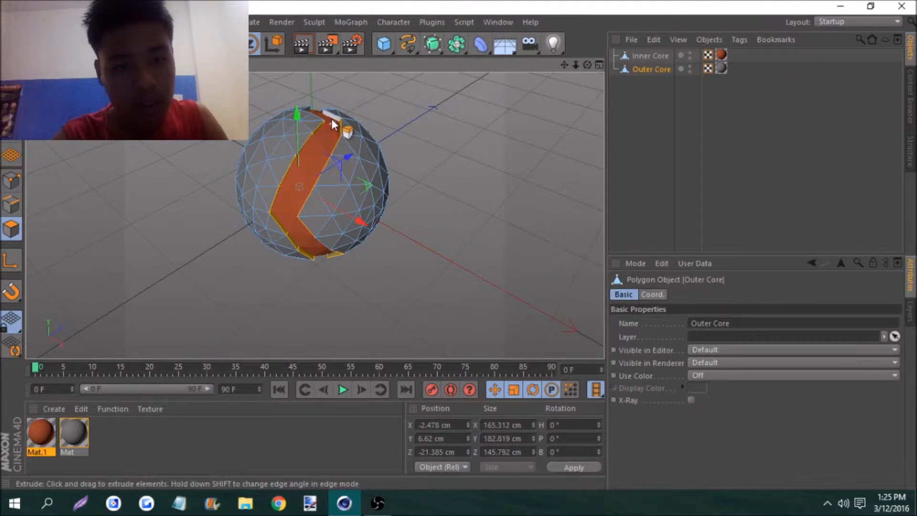
Create a new material, Mat.2, and disable its Specular channel
{"action": "mouse_move", "coordinate": [588, 67]}
{"action": "left_mouse_down"}
{"action": "mouse_move", "coordinate": [588, 35]}
{"action": "mouse_move", "coordinate": [564, 56]}
{"action": "mouse_move", "coordinate": [618, 65]}
{"action": "mouse_move", "coordinate": [591, 66]}
{"action": "left_mouse_up"}
{"action": "double_click", "coordinate": [128, 426]}
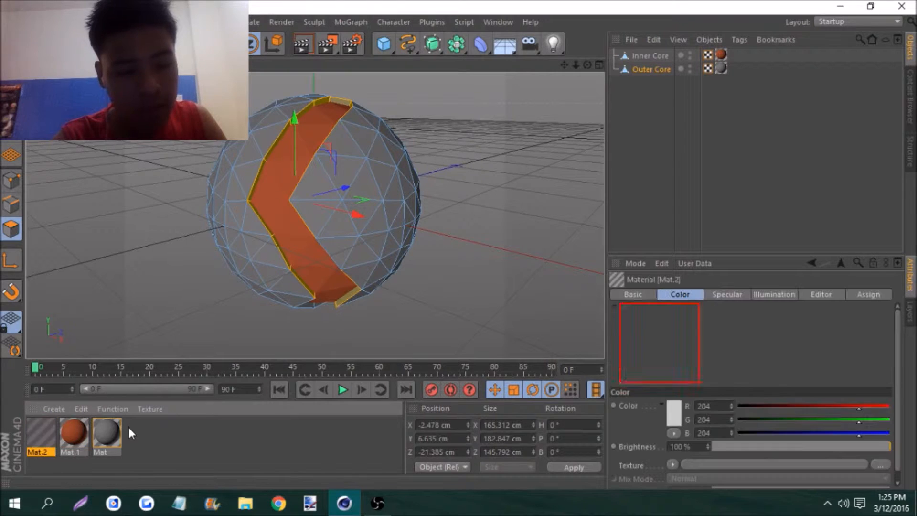
{"action": "double_click", "coordinate": [42, 432]}
{"action": "left_click", "coordinate": [259, 354]}
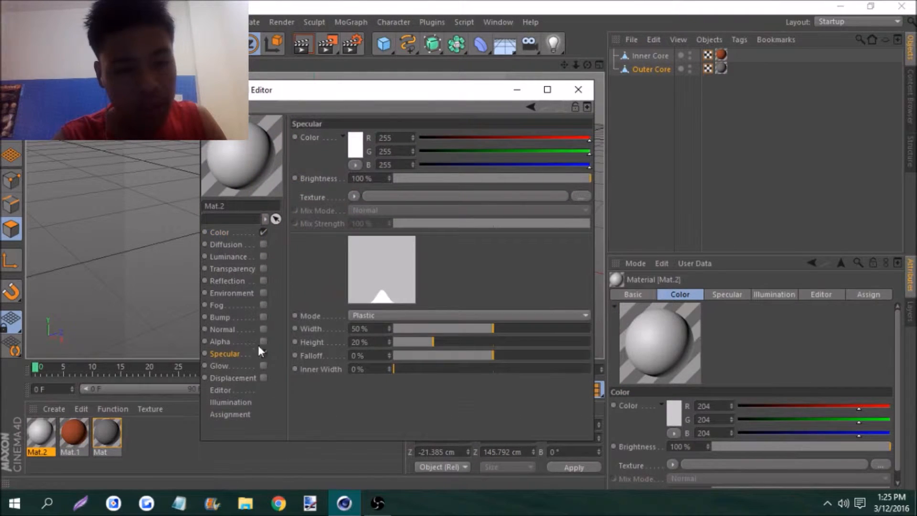
{"action": "left_click", "coordinate": [263, 353]}
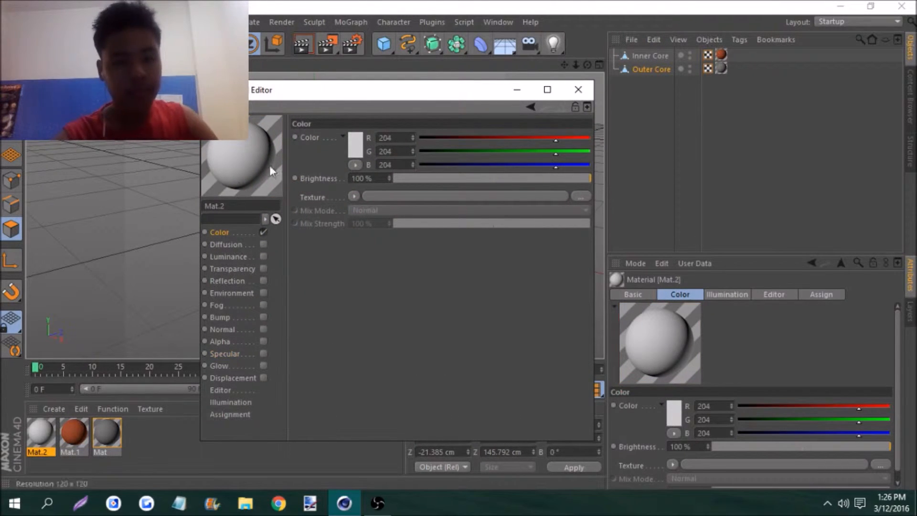
Set Mat.2's color to dark yellow (RGB 163, 147, 40) and apply it to the selected groove walls
{"action": "left_click", "coordinate": [357, 139]}
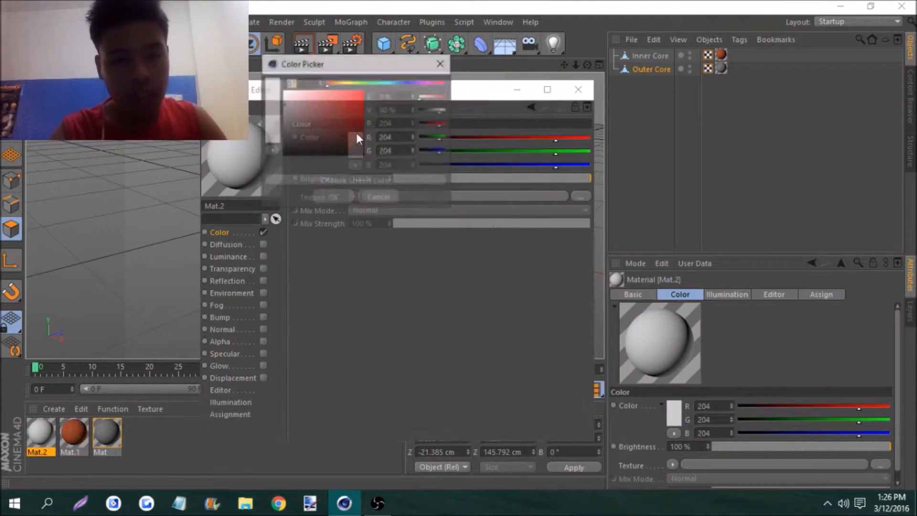
{"action": "left_click", "coordinate": [350, 82]}
{"action": "left_click_drag", "start_coordinate": [352, 85], "coordinate": [343, 113]}
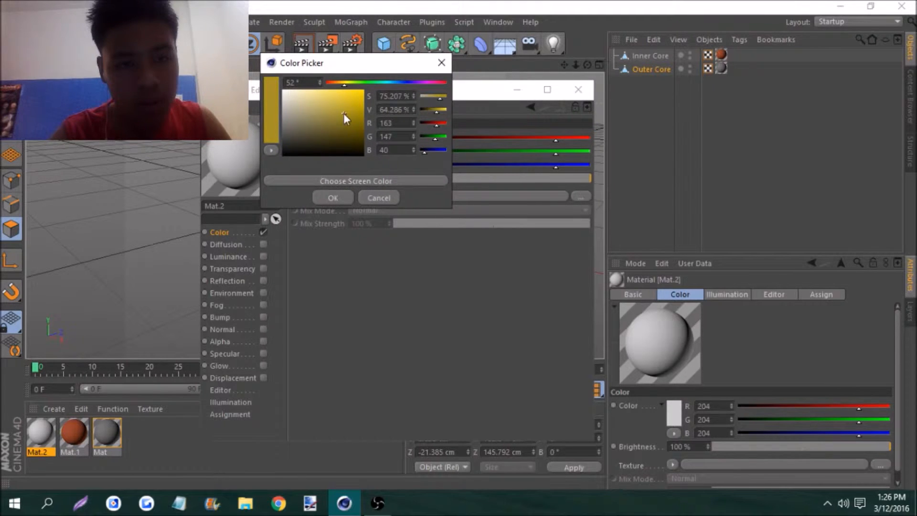
{"action": "left_click", "coordinate": [333, 198]}
{"action": "left_click", "coordinate": [578, 89]}
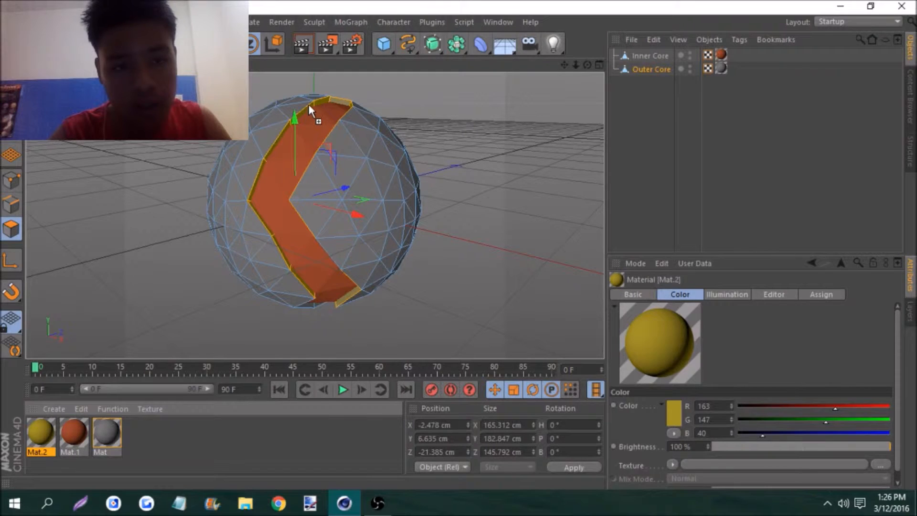
{"action": "left_click_drag", "start_coordinate": [308, 104], "coordinate": [309, 105]}
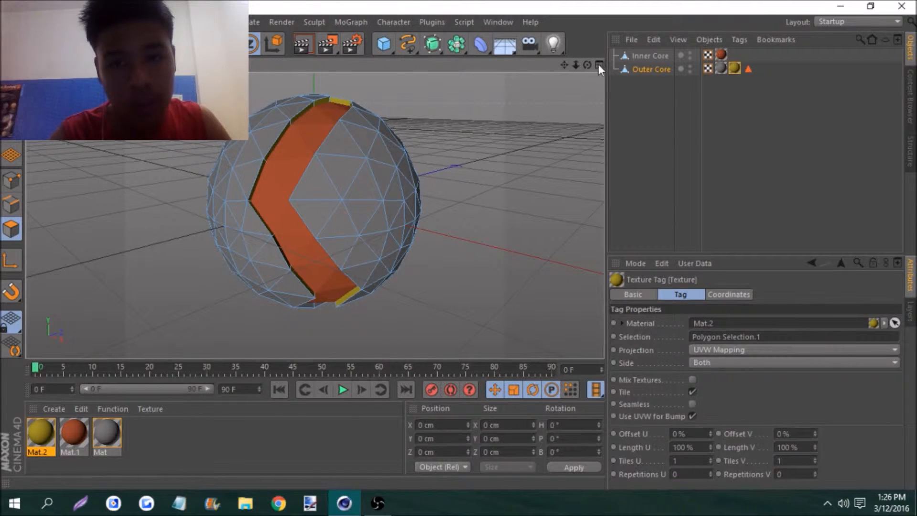
Select a hexagonal group of triangles beside the groove on the Outer Core's upper front and extrude it 20.3 cm outward
{"action": "mouse_move", "coordinate": [588, 64]}
{"action": "left_mouse_down"}
{"action": "mouse_move", "coordinate": [621, 58]}
{"action": "mouse_move", "coordinate": [595, 66]}
{"action": "mouse_move", "coordinate": [578, 57]}
{"action": "mouse_move", "coordinate": [587, 56]}
{"action": "left_mouse_up"}
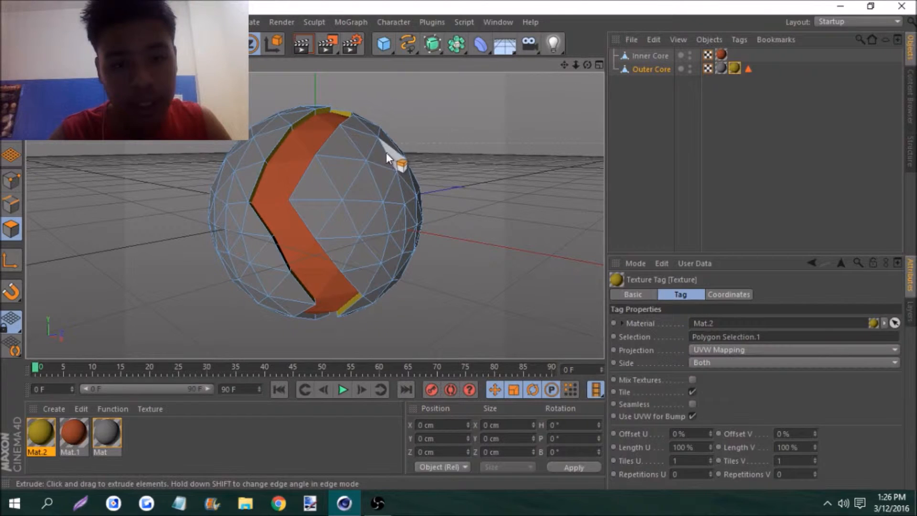
{"action": "left_click", "coordinate": [354, 154], "text": "shift"}
{"action": "left_click", "coordinate": [352, 166], "text": "shift"}
{"action": "left_click", "coordinate": [366, 185], "text": "shift"}
{"action": "left_click", "coordinate": [384, 182], "text": "shift"}
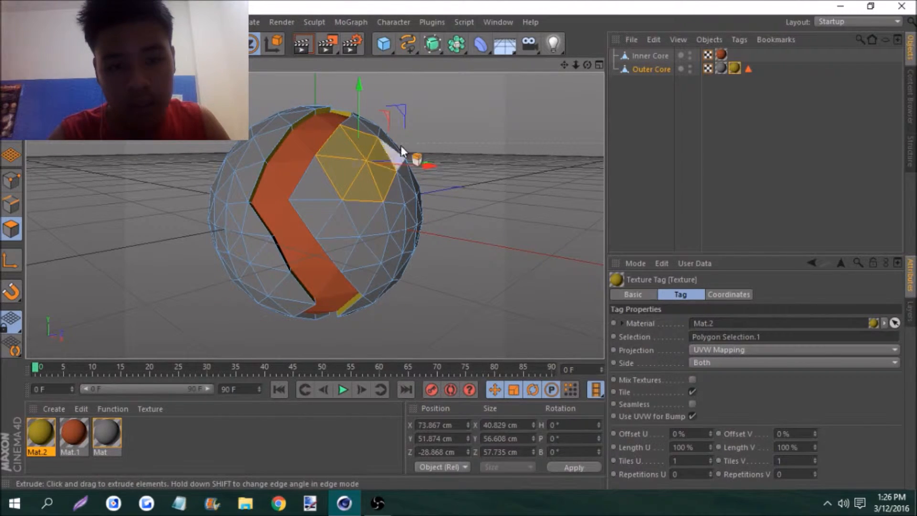
{"action": "right_click", "coordinate": [436, 116]}
{"action": "left_click", "coordinate": [466, 246]}
{"action": "left_click_drag", "start_coordinate": [478, 100], "coordinate": [530, 100]}
{"action": "mouse_move", "coordinate": [587, 65]}
{"action": "left_mouse_down"}
{"action": "mouse_move", "coordinate": [600, 51]}
{"action": "mouse_move", "coordinate": [587, 65]}
{"action": "left_mouse_up"}
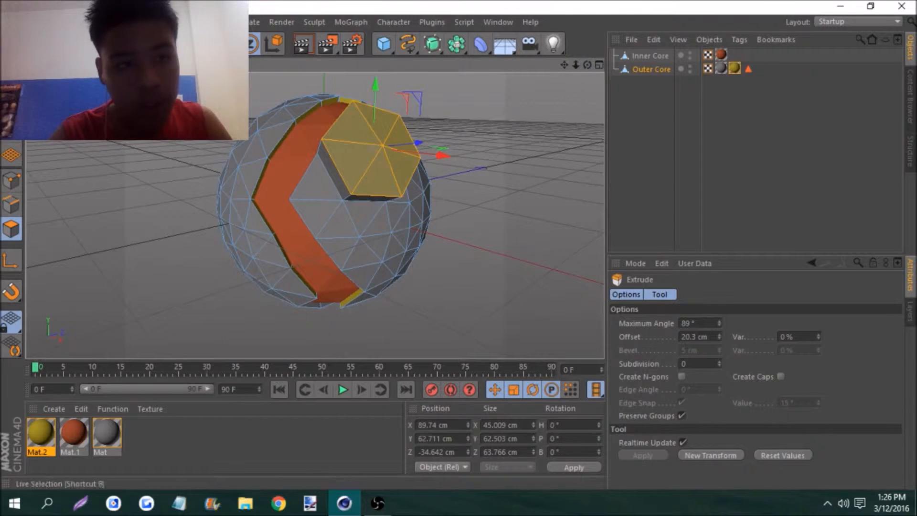
Scale the extruded hexagon's cap down to about 21 x 25 x 23 cm to taper the bump, then deselect it
{"action": "key", "text": "t"}
{"action": "left_click_drag", "start_coordinate": [375, 84], "coordinate": [423, 157]}
{"action": "left_click_drag", "start_coordinate": [590, 63], "coordinate": [432, 113]}
{"action": "left_click_drag", "start_coordinate": [368, 84], "coordinate": [360, 115]}
{"action": "left_click_drag", "start_coordinate": [446, 159], "coordinate": [359, 168]}
{"action": "left_click_drag", "start_coordinate": [446, 160], "coordinate": [433, 163]}
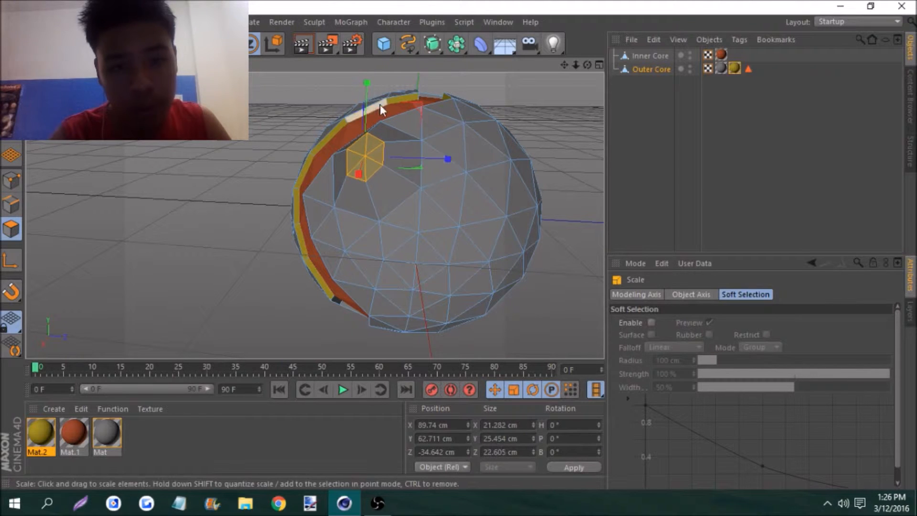
{"action": "left_click_drag", "start_coordinate": [368, 86], "coordinate": [362, 108]}
{"action": "left_click_drag", "start_coordinate": [587, 65], "coordinate": [688, 53]}
{"action": "left_click_drag", "start_coordinate": [434, 145], "coordinate": [424, 143]}
{"action": "left_click", "coordinate": [405, 108]}
Select a second hexagonal group of triangles across the groove on the sphere's upper part and extrude it 14.9 cm
{"action": "left_click_drag", "start_coordinate": [564, 65], "coordinate": [586, 63]}
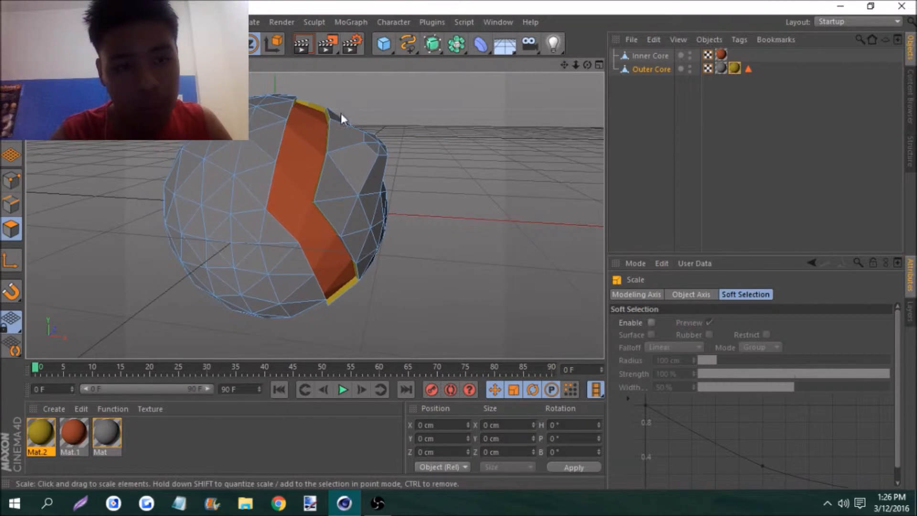
{"action": "left_click", "coordinate": [223, 141]}
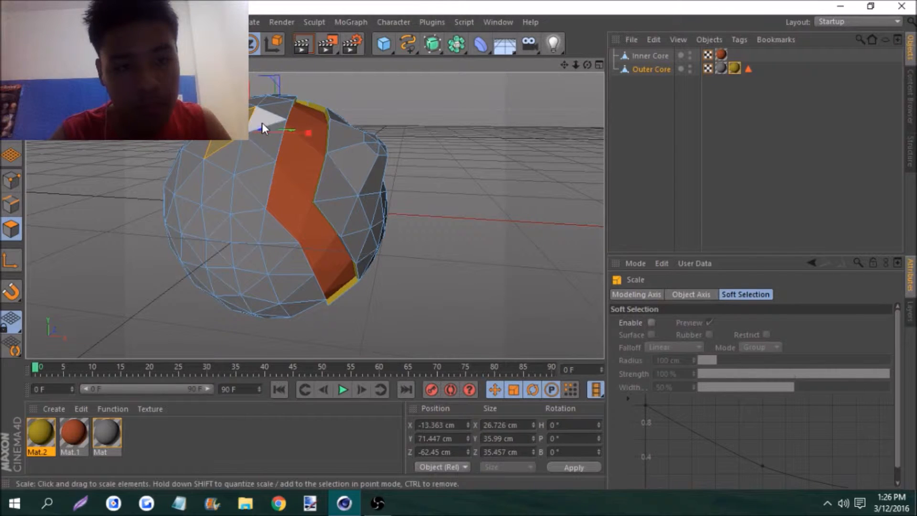
{"action": "left_click", "coordinate": [263, 144], "text": "shift"}
{"action": "right_click", "coordinate": [437, 144]}
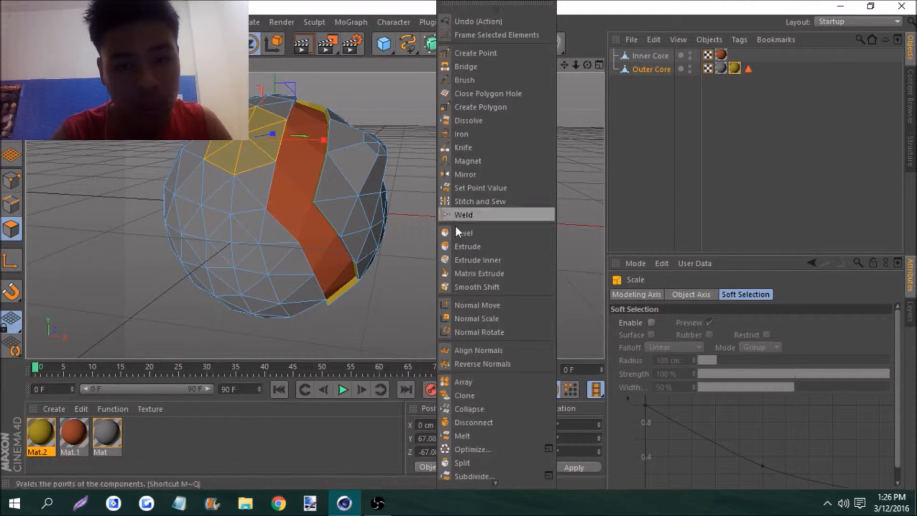
{"action": "left_click", "coordinate": [463, 243]}
{"action": "left_click_drag", "start_coordinate": [463, 243], "coordinate": [534, 243]}
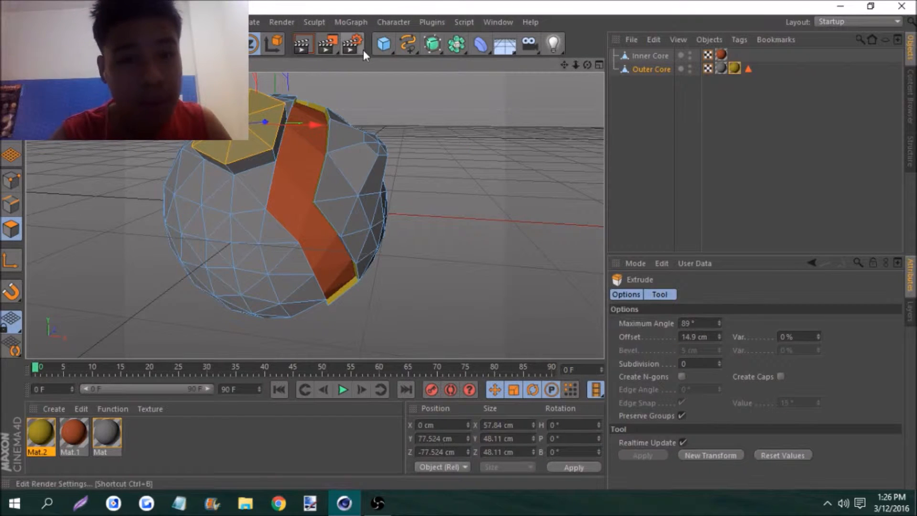
Scale down the second extruded hexagon's cap along its axes to taper that bump
{"action": "left_click", "coordinate": [126, 44]}
{"action": "left_click_drag", "start_coordinate": [236, 48], "coordinate": [236, 75]}
{"action": "left_click_drag", "start_coordinate": [587, 66], "coordinate": [591, 88]}
{"action": "left_click_drag", "start_coordinate": [266, 112], "coordinate": [285, 135]}
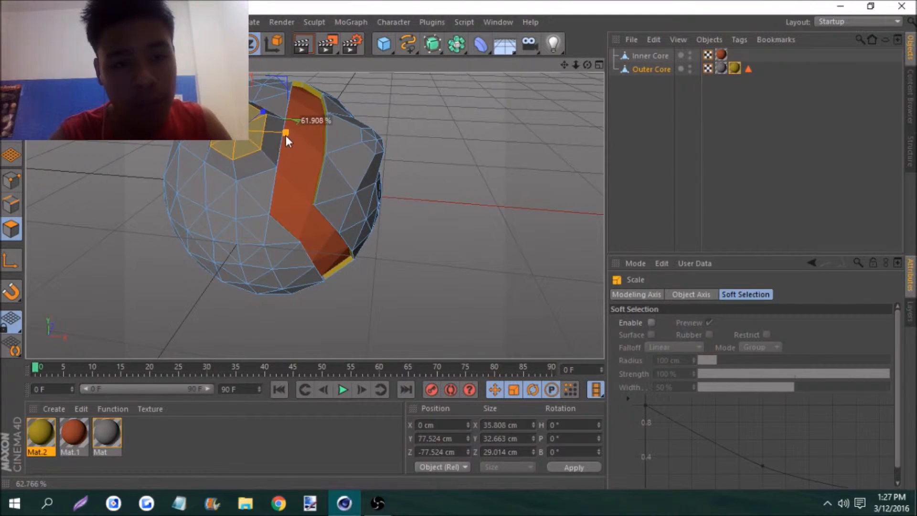
{"action": "left_click_drag", "start_coordinate": [563, 67], "coordinate": [558, 82]}
{"action": "left_click_drag", "start_coordinate": [233, 78], "coordinate": [232, 106]}
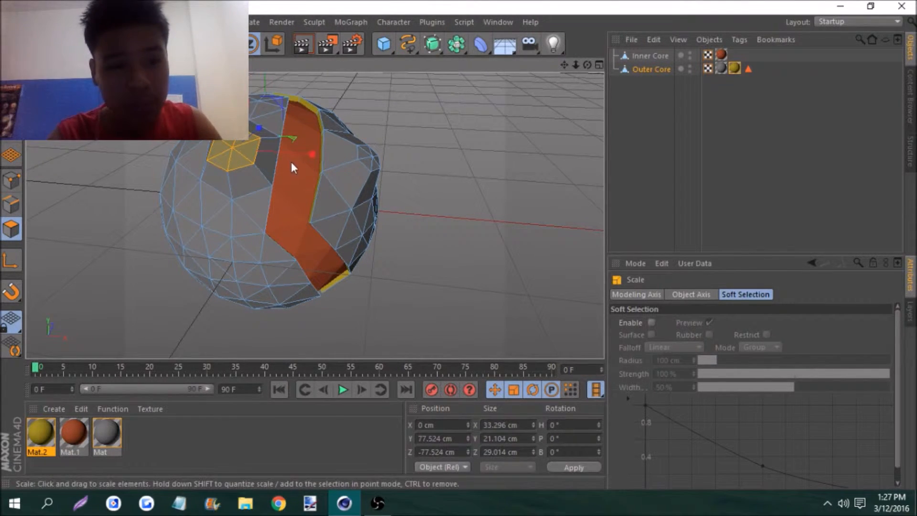
{"action": "left_click_drag", "start_coordinate": [310, 155], "coordinate": [237, 118]}
Select the sloping side polygons around the first tapered bump
{"action": "left_click_drag", "start_coordinate": [587, 66], "coordinate": [497, 68]}
{"action": "left_click", "coordinate": [400, 164]}
{"action": "left_click", "coordinate": [370, 172], "text": "shift"}
{"action": "left_click", "coordinate": [349, 192], "text": "shift"}
{"action": "left_click", "coordinate": [378, 215], "text": "shift"}
{"action": "left_click", "coordinate": [415, 210], "text": "shift"}
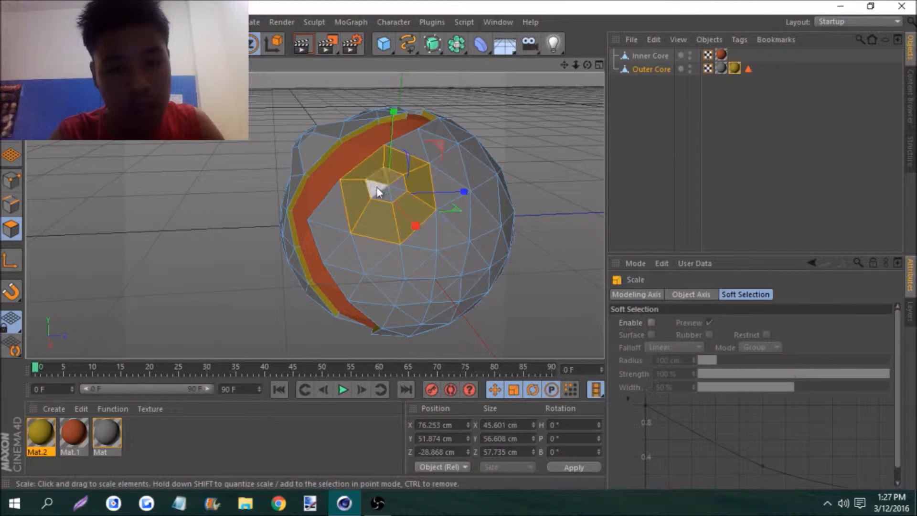
Add the ring of triangles surrounding the first bump to the polygon selection
{"action": "left_click", "coordinate": [419, 141], "text": "shift"}
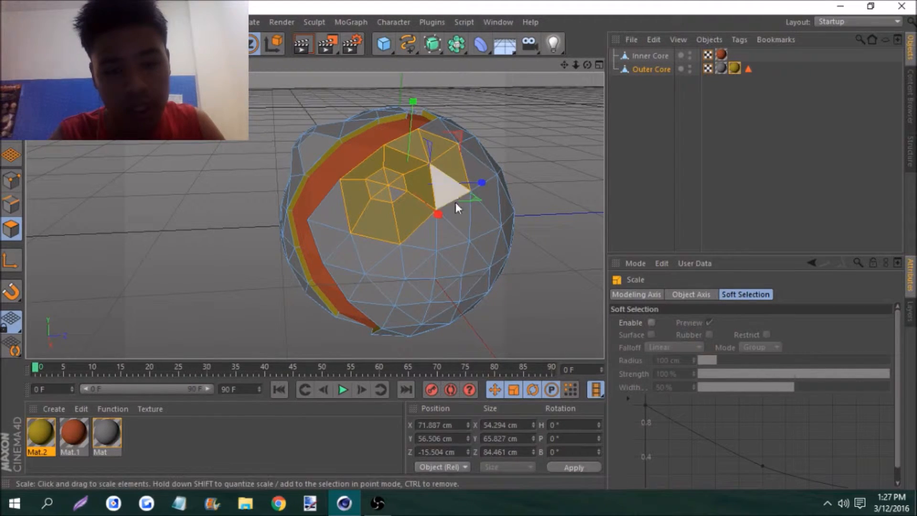
{"action": "left_click", "coordinate": [449, 232], "text": "shift"}
{"action": "left_click", "coordinate": [417, 246], "text": "shift"}
{"action": "left_click", "coordinate": [412, 254], "text": "shift"}
{"action": "left_click", "coordinate": [396, 256], "text": "shift"}
{"action": "left_click", "coordinate": [377, 251], "text": "shift"}
{"action": "left_click", "coordinate": [333, 235], "text": "shift"}
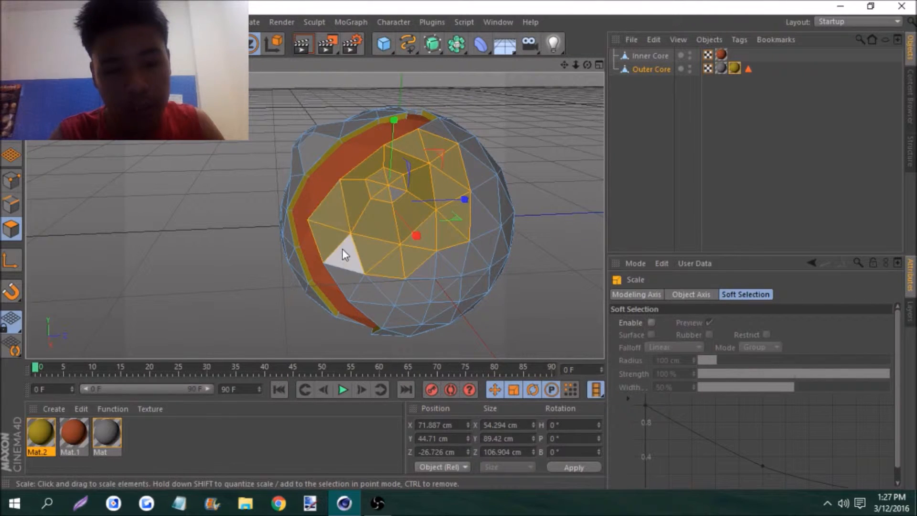
{"action": "left_click", "coordinate": [342, 248], "text": "shift"}
Create a new material, Mat.3, with Specular disabled and a muted red color (RGB 140, 91, 91)
{"action": "double_click", "coordinate": [170, 444]}
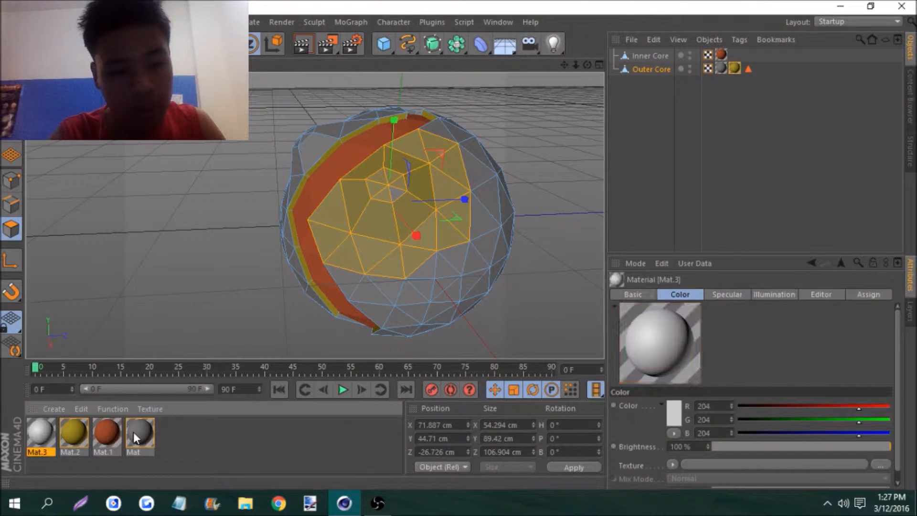
{"action": "left_click", "coordinate": [42, 435]}
{"action": "double_click", "coordinate": [42, 435]}
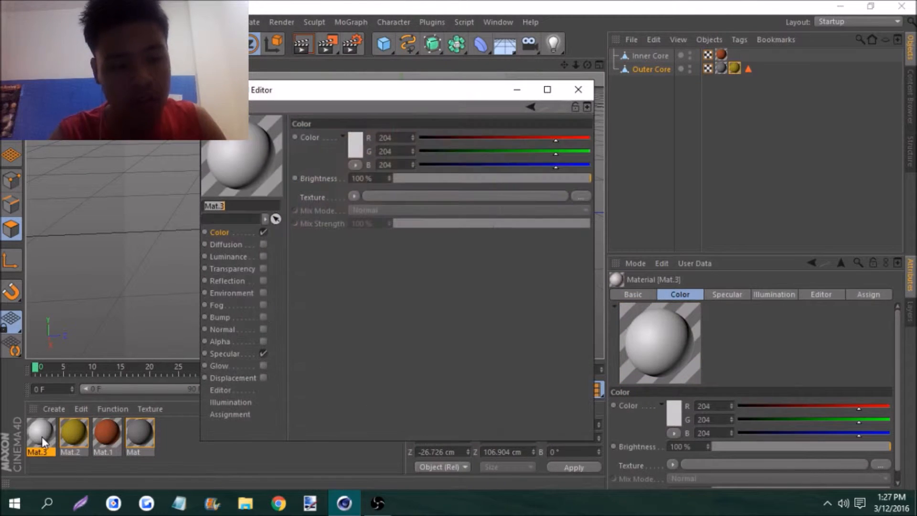
{"action": "left_click", "coordinate": [263, 355]}
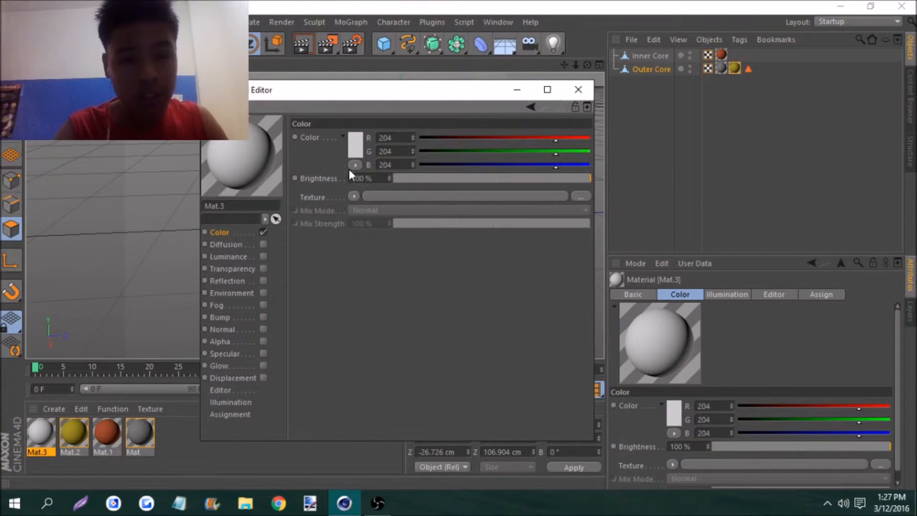
{"action": "left_click", "coordinate": [355, 146]}
{"action": "left_click_drag", "start_coordinate": [356, 157], "coordinate": [311, 147]}
{"action": "left_click", "coordinate": [333, 222]}
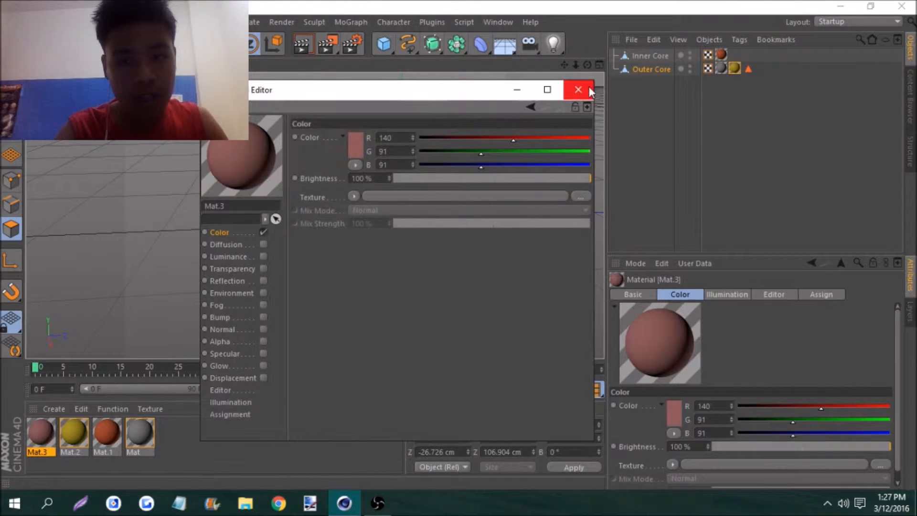
{"action": "left_click", "coordinate": [579, 90]}
Apply Mat.3 to the selected polygons on and around the first bump, then clear the selection
{"action": "left_click_drag", "start_coordinate": [40, 433], "coordinate": [411, 219]}
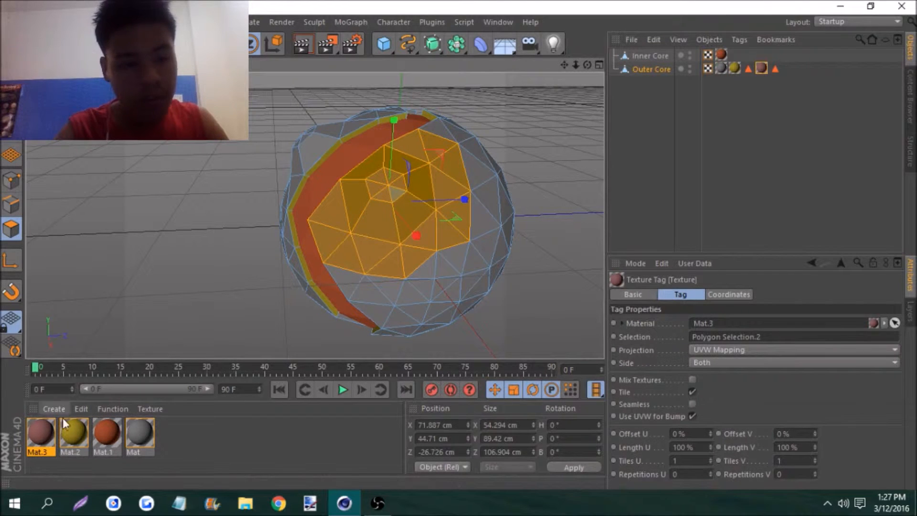
{"action": "left_click_drag", "start_coordinate": [51, 432], "coordinate": [449, 167]}
{"action": "left_click", "coordinate": [515, 92]}
{"action": "left_click_drag", "start_coordinate": [587, 65], "coordinate": [262, 125]}
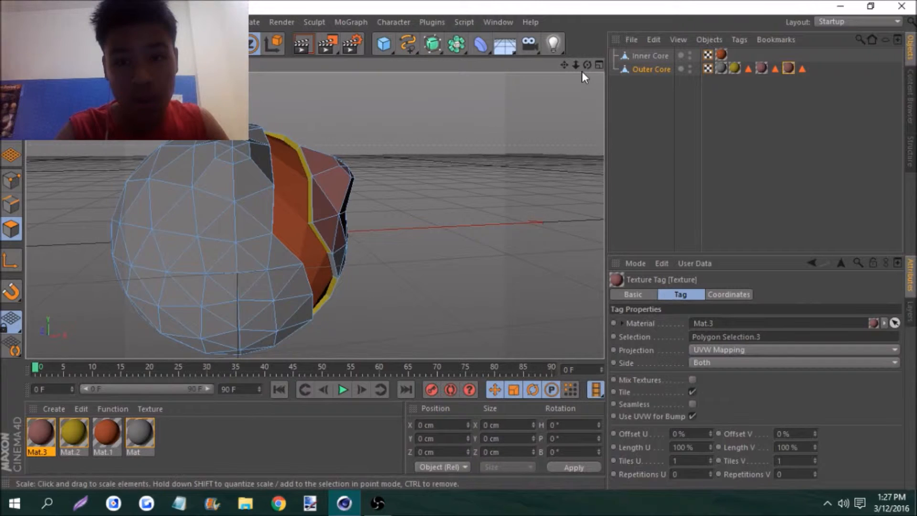
Create a new material, Mat.4, with Specular disabled and a muted brown color (RGB 135, 93, 77)
{"action": "left_click_drag", "start_coordinate": [588, 65], "coordinate": [332, 120]}
{"action": "double_click", "coordinate": [194, 428]}
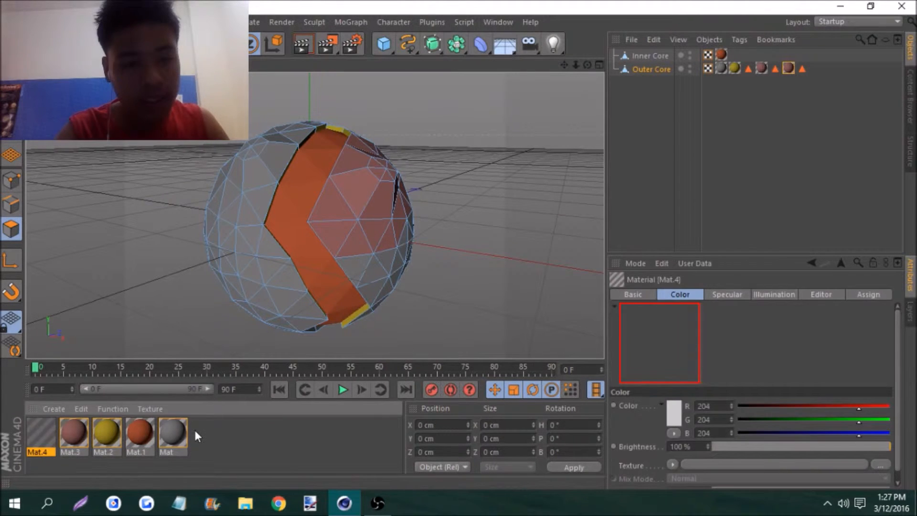
{"action": "double_click", "coordinate": [31, 437]}
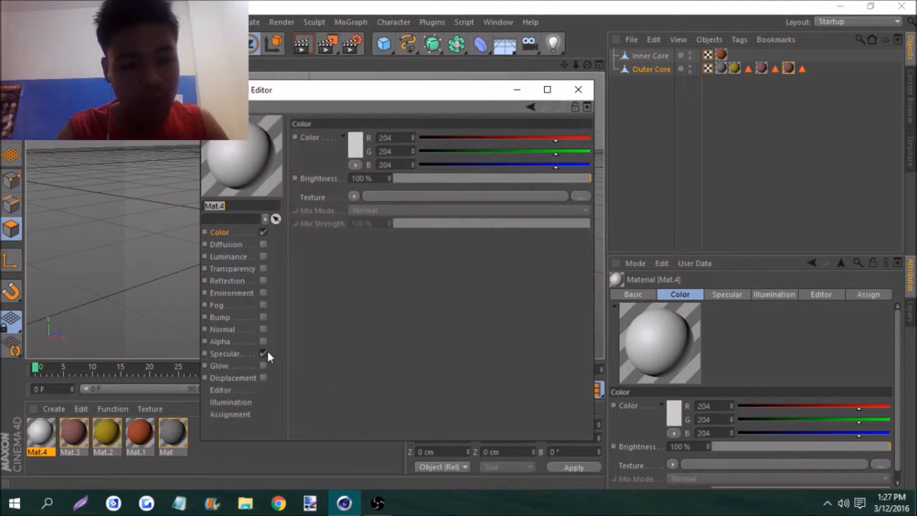
{"action": "left_click", "coordinate": [355, 144]}
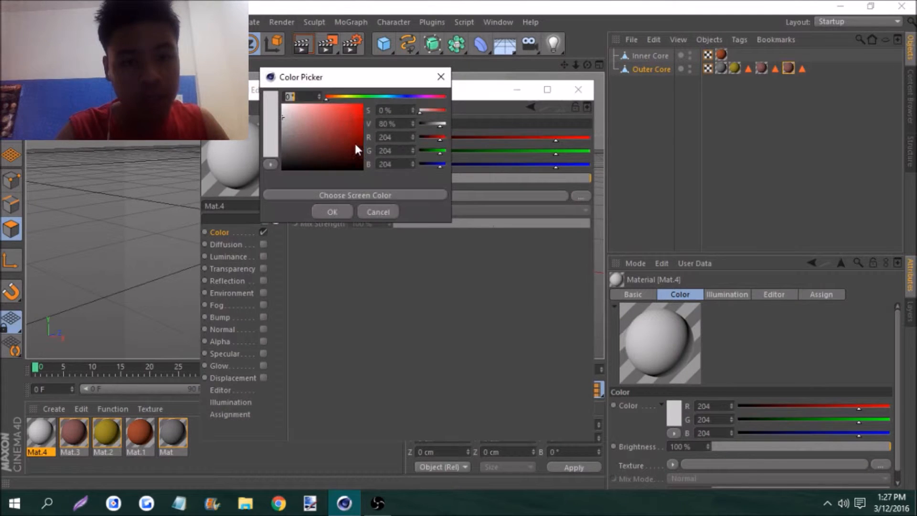
{"action": "left_click", "coordinate": [334, 99]}
{"action": "left_click_drag", "start_coordinate": [333, 99], "coordinate": [317, 134]}
{"action": "left_click", "coordinate": [329, 128]}
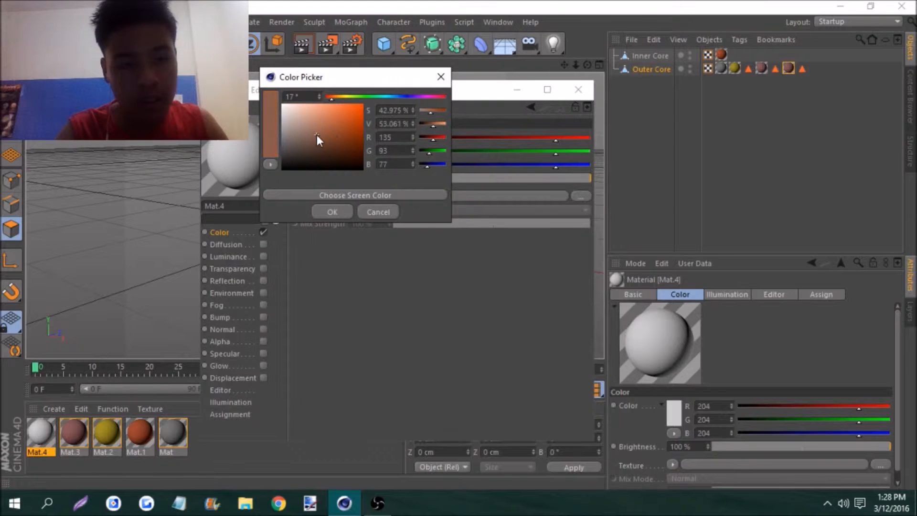
{"action": "left_click", "coordinate": [332, 212]}
{"action": "left_click", "coordinate": [578, 89]}
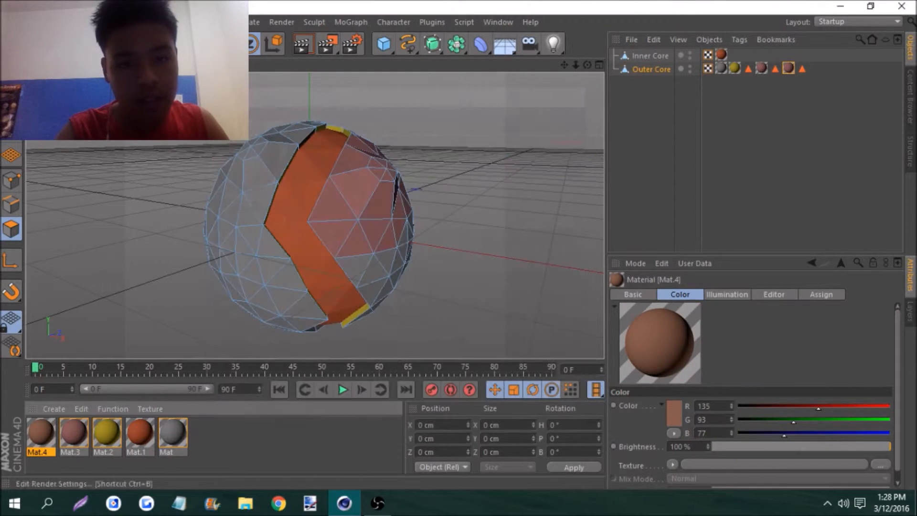
Select the side polygons of the second tapered bump across the orange band, apply Mat.4 to them, and clear the selection
{"action": "left_click", "coordinate": [247, 174]}
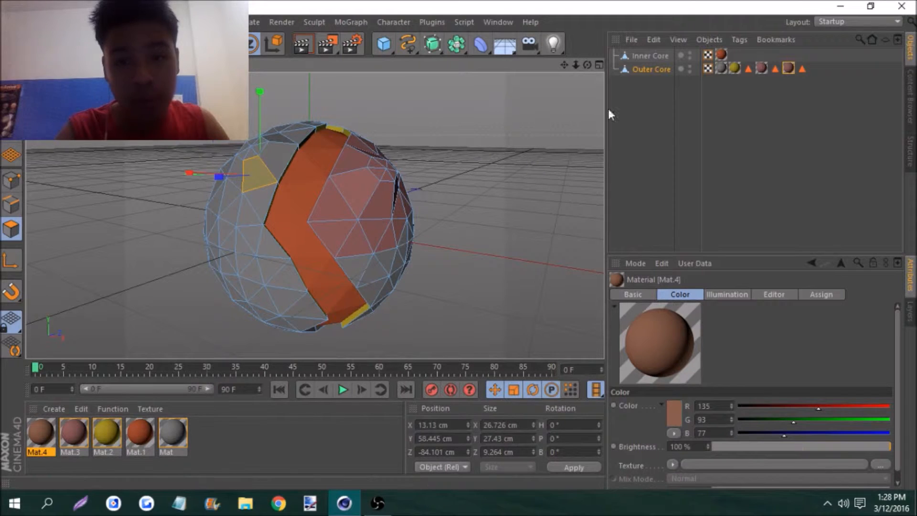
{"action": "left_click_drag", "start_coordinate": [587, 65], "coordinate": [564, 83]}
{"action": "left_click", "coordinate": [267, 162], "text": "shift"}
{"action": "left_click", "coordinate": [234, 133], "text": "shift"}
{"action": "left_click", "coordinate": [218, 135], "text": "shift"}
{"action": "left_click", "coordinate": [255, 137], "text": "shift"}
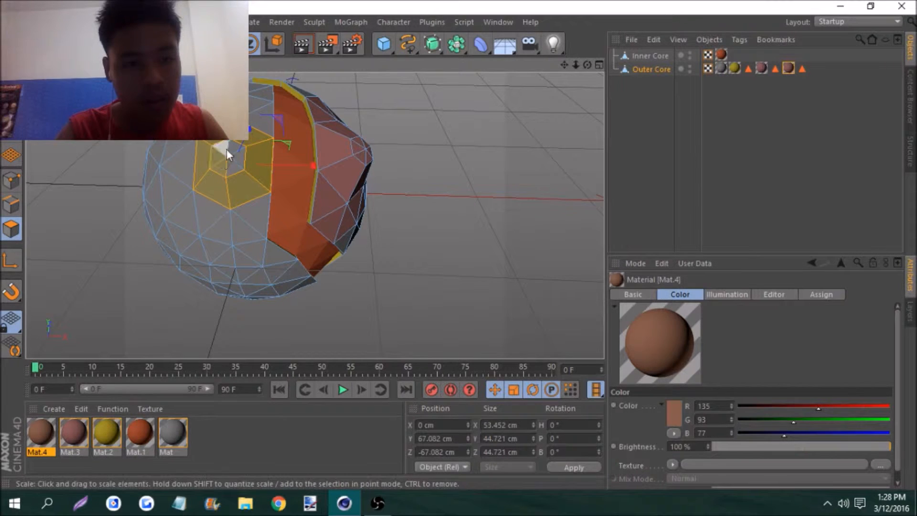
{"action": "left_click_drag", "start_coordinate": [55, 446], "coordinate": [226, 200]}
{"action": "left_click", "coordinate": [428, 122]}
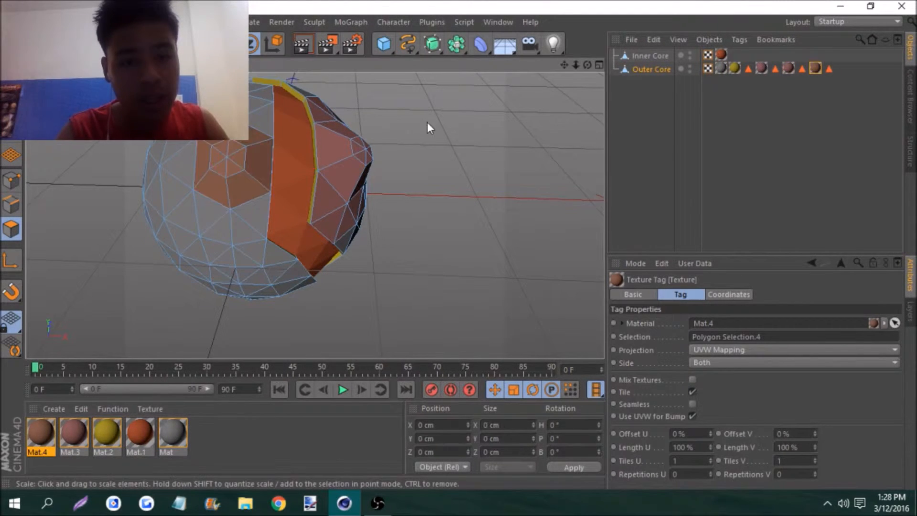
Select five scattered triangles on both sides of the orange band and extrude them outward with a 5.3 cm offset
{"action": "mouse_move", "coordinate": [591, 64]}
{"action": "left_mouse_down"}
{"action": "mouse_move", "coordinate": [519, 50]}
{"action": "mouse_move", "coordinate": [586, 67]}
{"action": "left_mouse_up"}
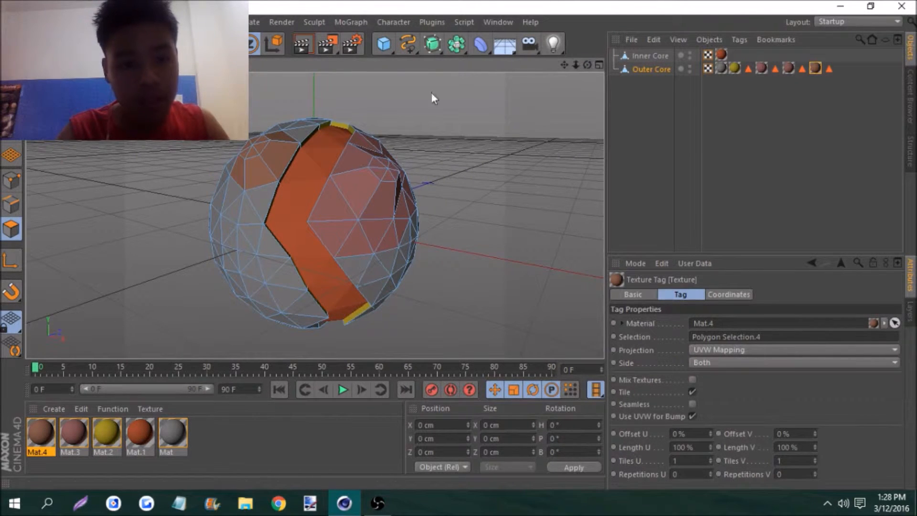
{"action": "left_click_drag", "start_coordinate": [578, 64], "coordinate": [597, 64]}
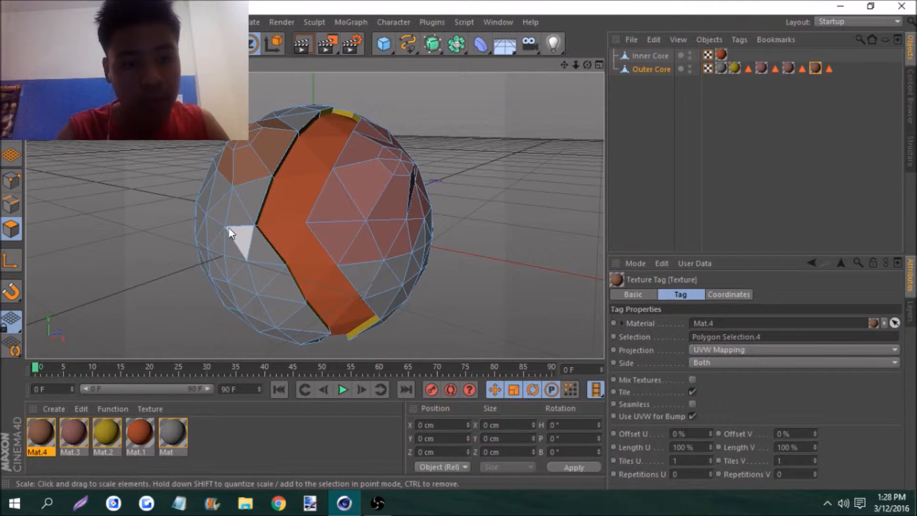
{"action": "left_click", "coordinate": [216, 213]}
{"action": "left_click", "coordinate": [239, 266], "text": "shift"}
{"action": "left_click", "coordinate": [272, 302], "text": "shift"}
{"action": "left_click", "coordinate": [368, 254], "text": "shift"}
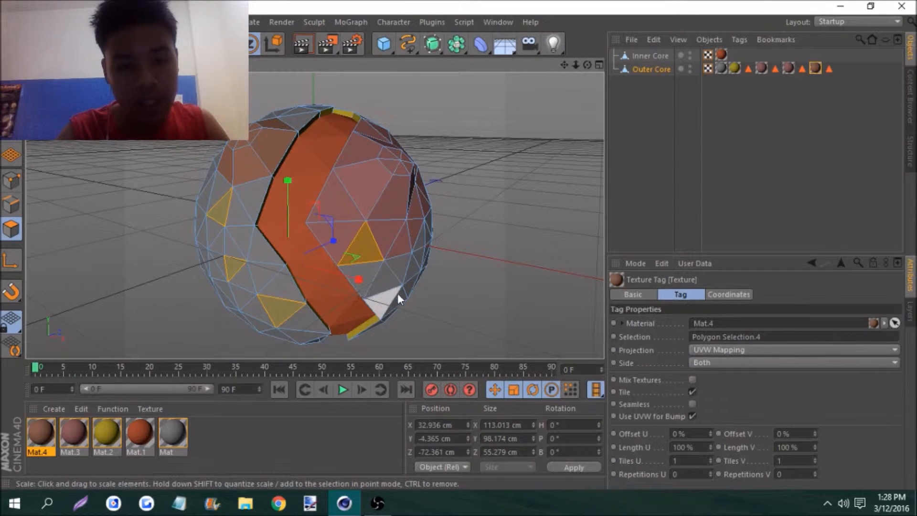
{"action": "left_click", "coordinate": [408, 278], "text": "shift"}
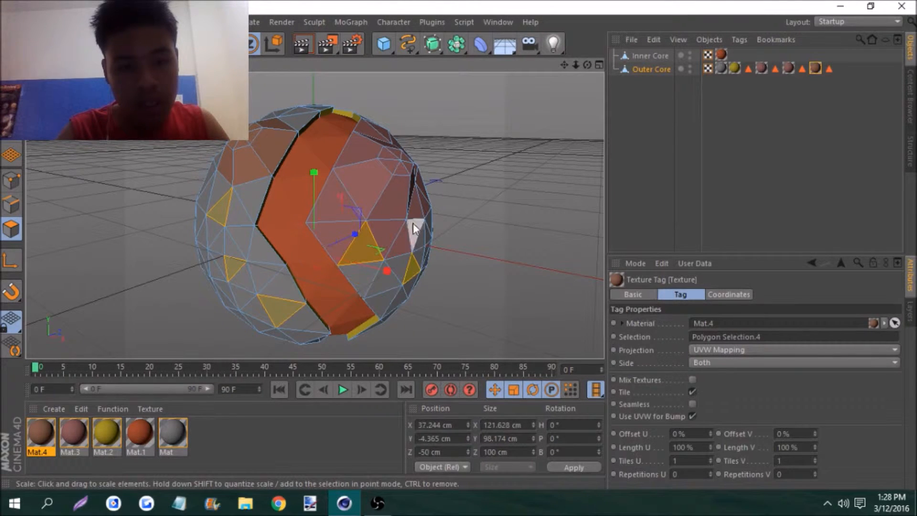
{"action": "right_click", "coordinate": [448, 105]}
{"action": "left_click", "coordinate": [491, 236]}
{"action": "left_click_drag", "start_coordinate": [489, 232], "coordinate": [514, 232]}
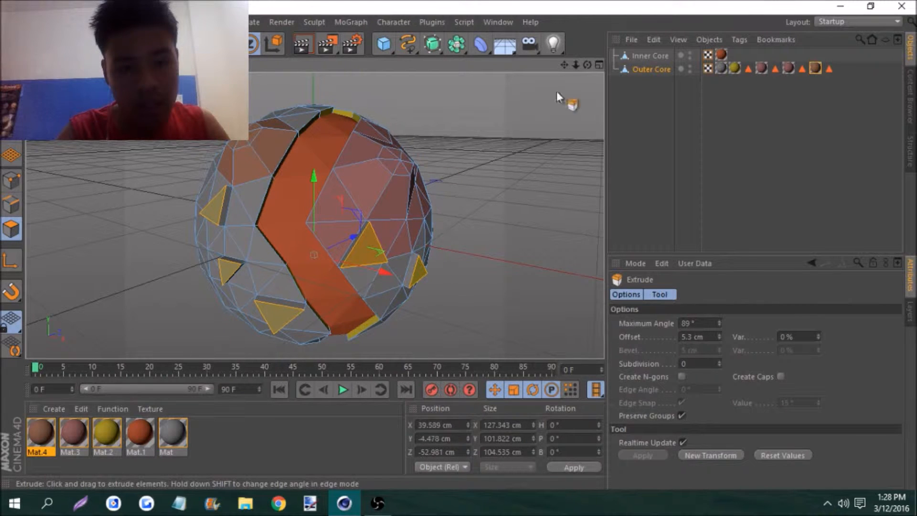
Select one side face on each of the five extruded triangles and apply Mat.4 to these faces
{"action": "left_click", "coordinate": [225, 207]}
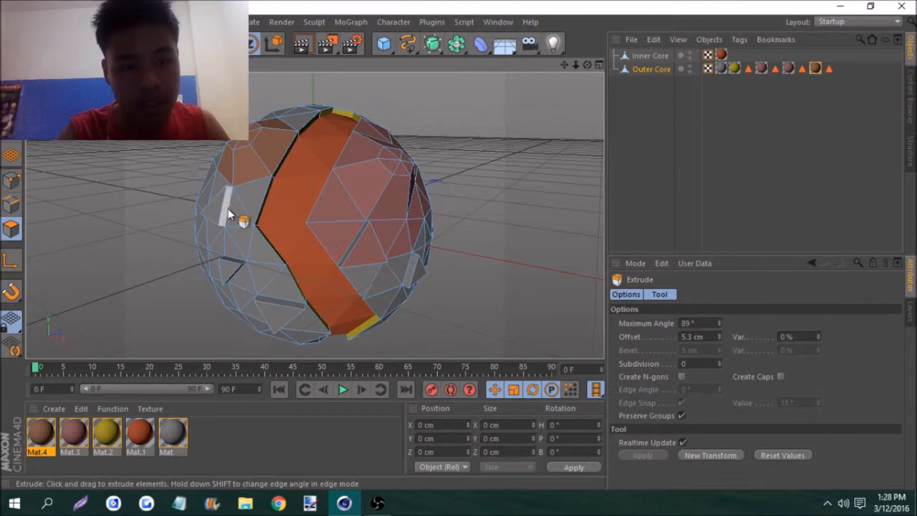
{"action": "left_click", "coordinate": [230, 263], "text": "shift"}
{"action": "left_click", "coordinate": [280, 306], "text": "shift"}
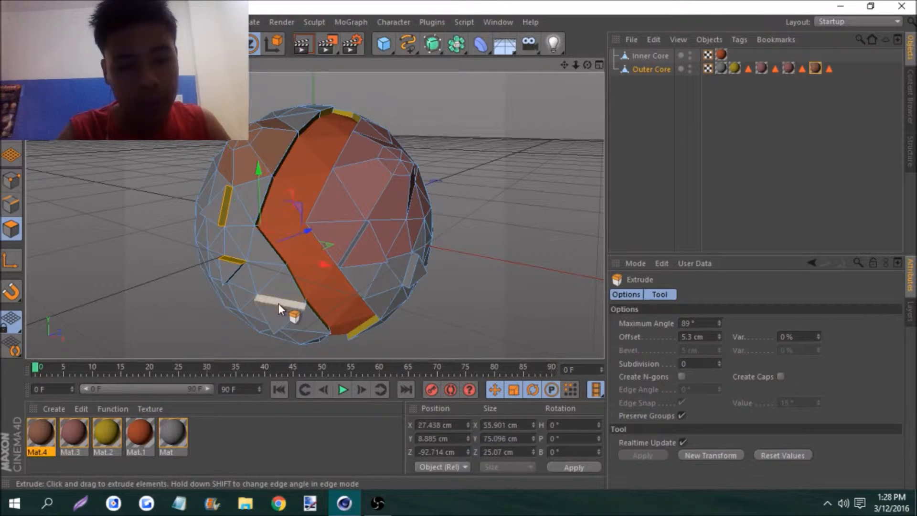
{"action": "left_click", "coordinate": [359, 242], "text": "shift"}
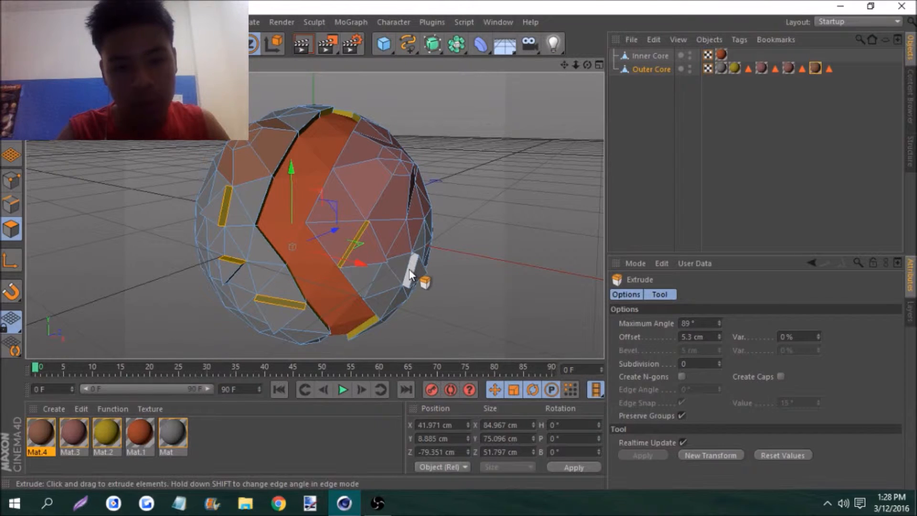
{"action": "left_click", "coordinate": [410, 271], "text": "shift"}
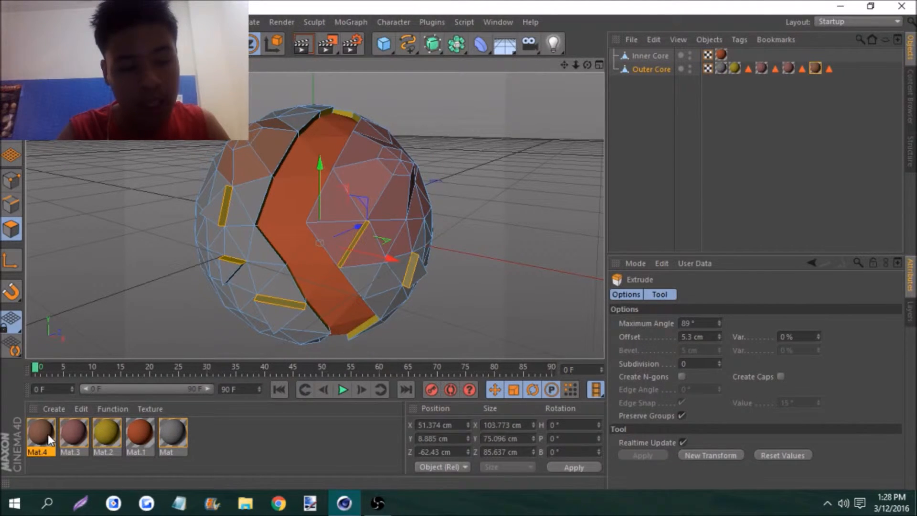
{"action": "left_click_drag", "start_coordinate": [51, 438], "coordinate": [284, 168]}
{"action": "left_click_drag", "start_coordinate": [231, 208], "coordinate": [228, 205]}
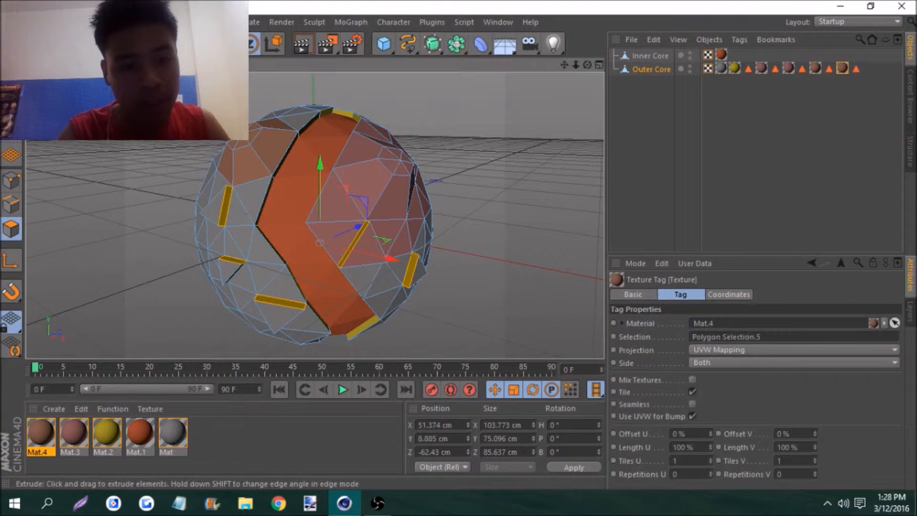
Add a torus around the sphere with a ring radius of 160 cm and a pipe radius of 8 cm
{"action": "left_click_drag", "start_coordinate": [575, 65], "coordinate": [507, 64]}
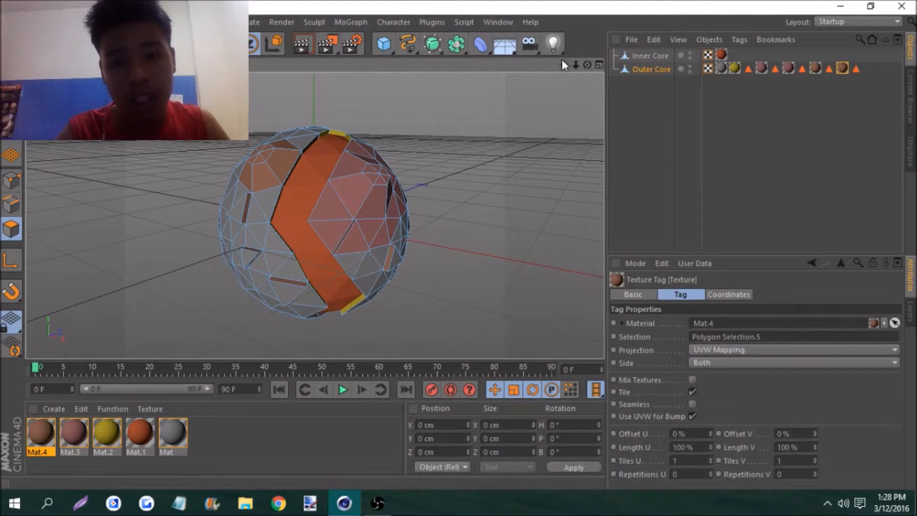
{"action": "left_click_drag", "start_coordinate": [567, 65], "coordinate": [555, 64]}
{"action": "left_click", "coordinate": [391, 46]}
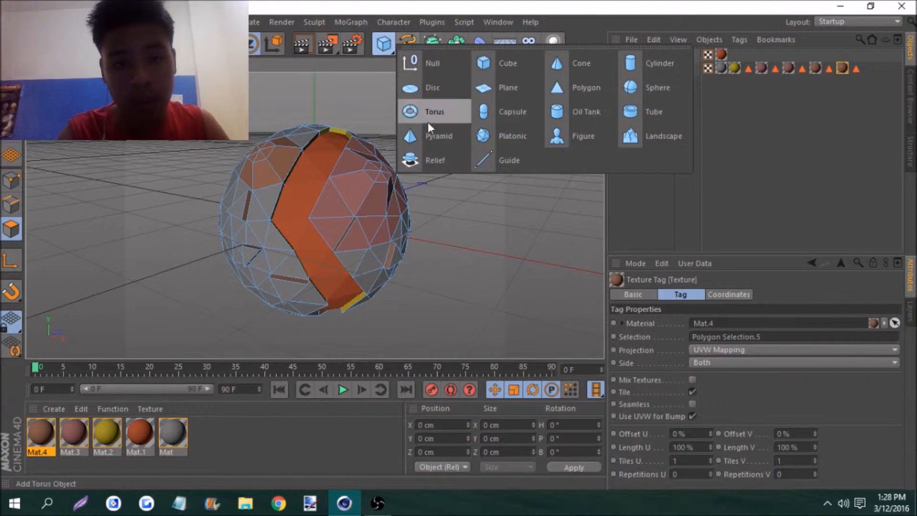
{"action": "left_click", "coordinate": [426, 105]}
{"action": "left_click_drag", "start_coordinate": [577, 65], "coordinate": [583, 65]}
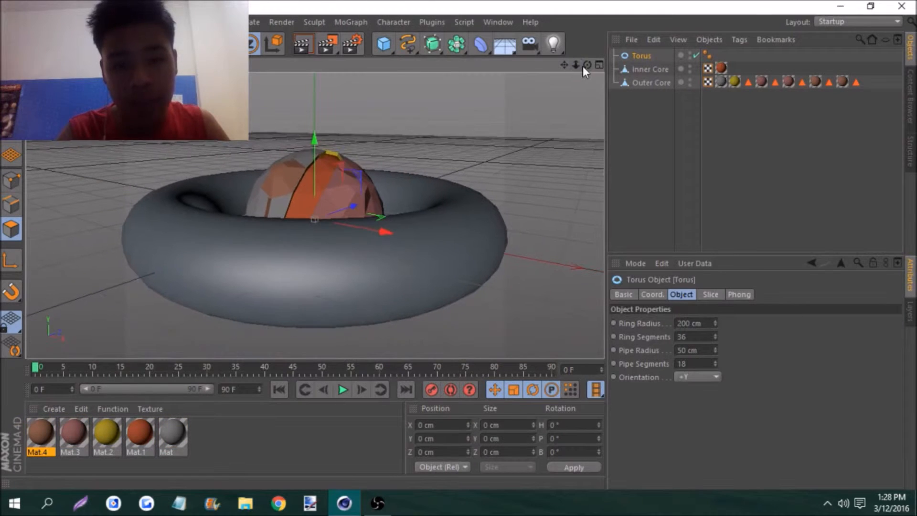
{"action": "left_click", "coordinate": [686, 323]}
{"action": "key", "text": "BackSpace"}
{"action": "key", "text": "BackSpace"}
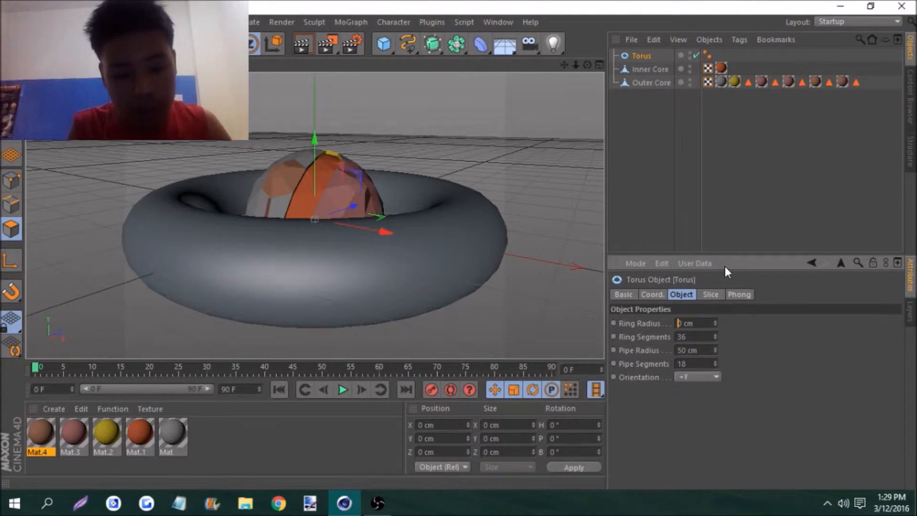
{"action": "type", "text": "16"}
{"action": "key", "text": "Return"}
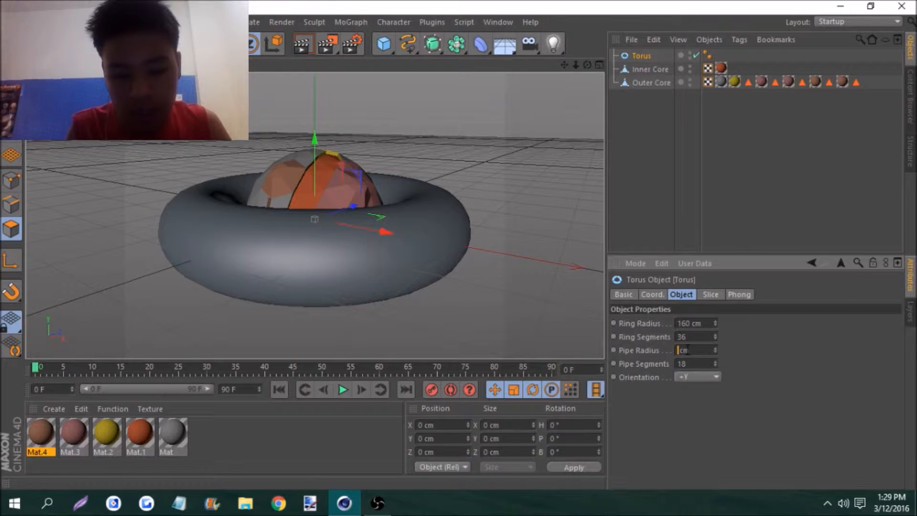
{"action": "type", "text": "8"}
{"action": "key", "text": "Return"}
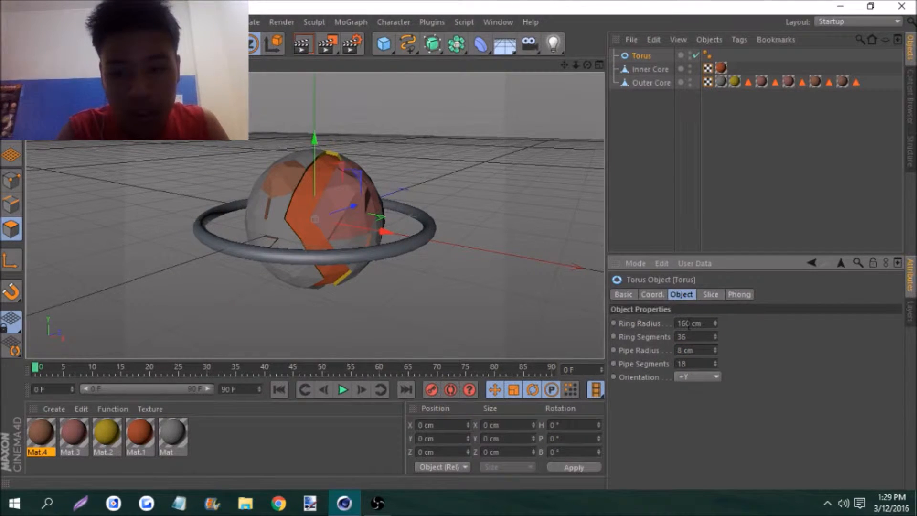
Try a ring radius of 200 cm and a much smaller one on the torus, then set it back to 160 cm
{"action": "key", "text": "BackSpace"}
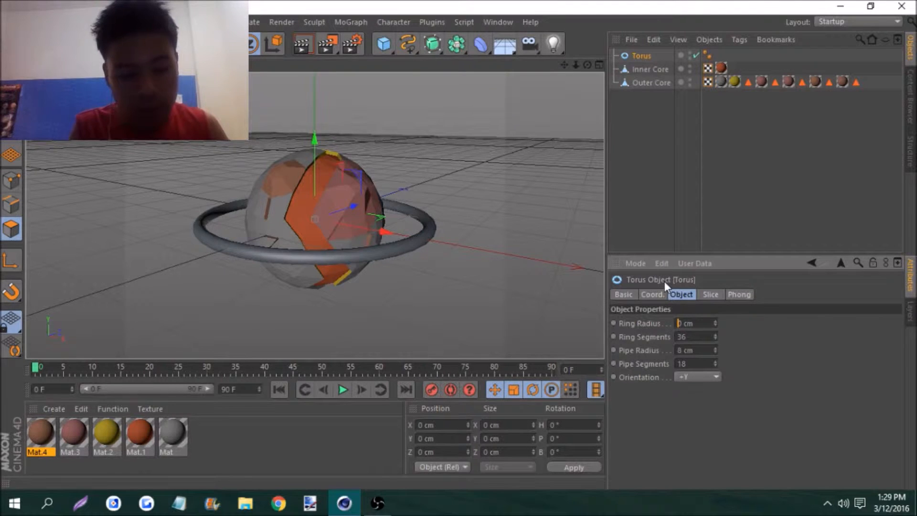
{"action": "type", "text": "20"}
{"action": "key", "text": "Return"}
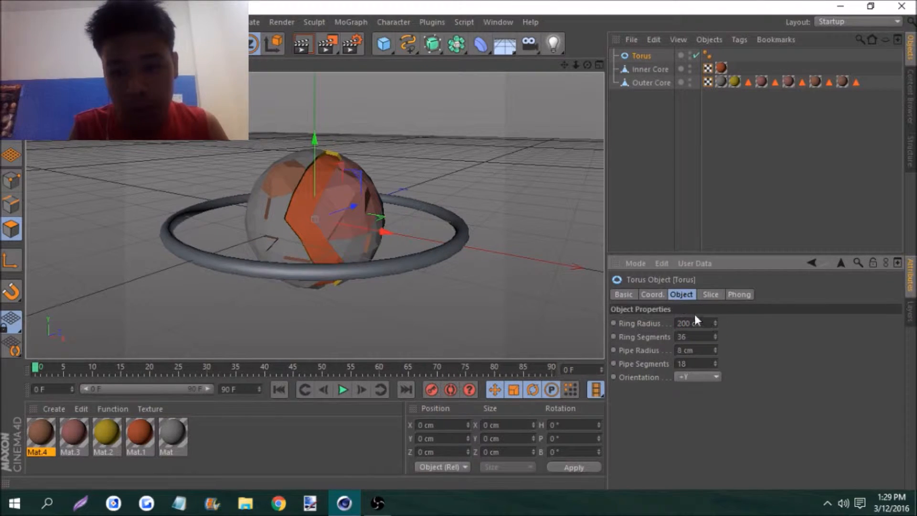
{"action": "left_click", "coordinate": [688, 326]}
{"action": "key", "text": "BackSpace"}
{"action": "key", "text": "BackSpace"}
{"action": "type", "text": "7"}
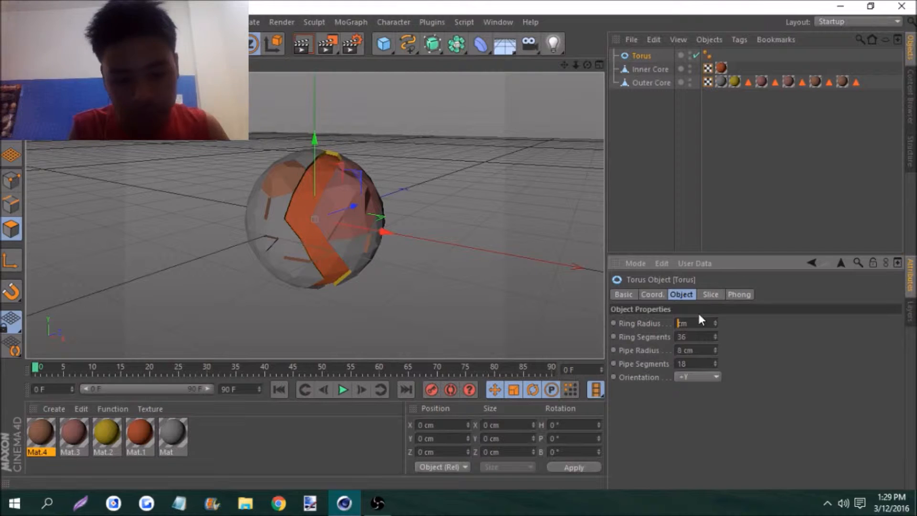
{"action": "key", "text": "Return"}
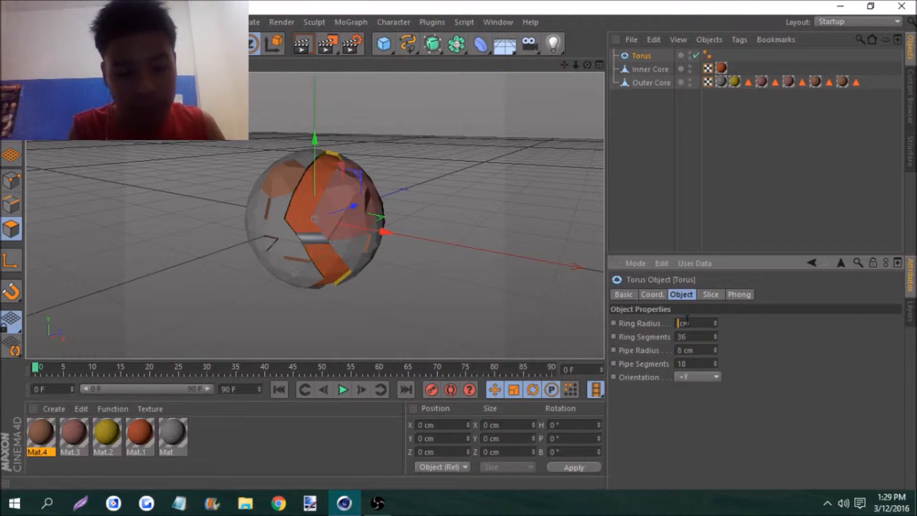
{"action": "type", "text": "160"}
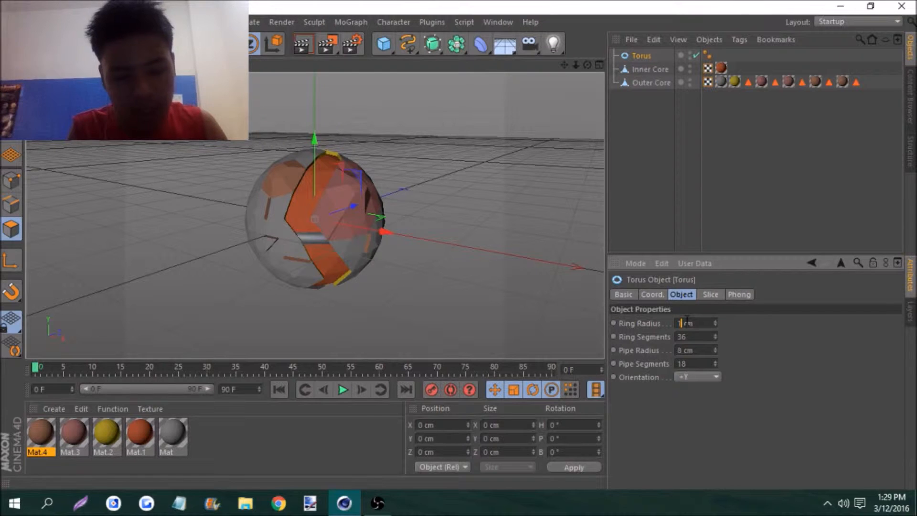
{"action": "key", "text": "Return"}
Try a ring radius of 210 cm on the torus, then return it to 160 cm
{"action": "left_click_drag", "start_coordinate": [577, 65], "coordinate": [583, 66]}
{"action": "left_click", "coordinate": [693, 323]}
{"action": "key", "text": "Left"}
{"action": "key", "text": "BackSpace"}
{"action": "key", "text": "BackSpace"}
{"action": "type", "text": "21"}
{"action": "key", "text": "Return"}
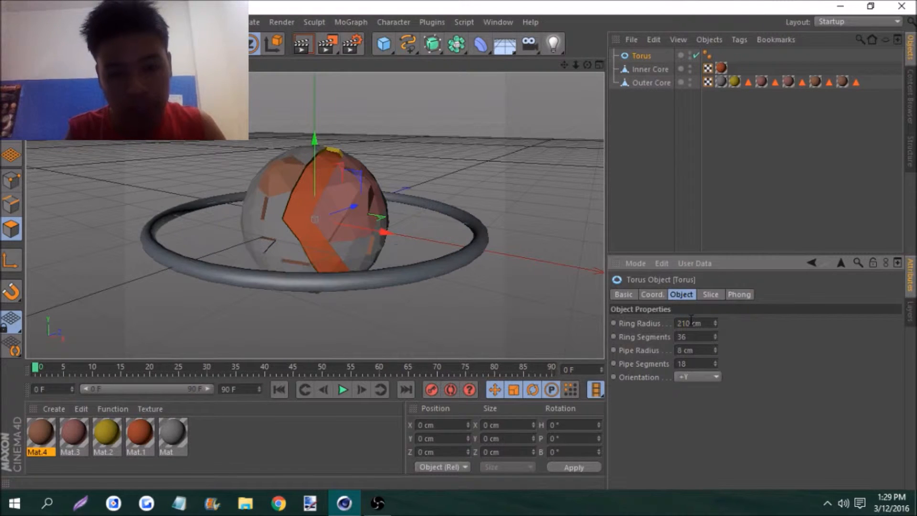
{"action": "key", "text": "BackSpace"}
{"action": "key", "text": "BackSpace"}
{"action": "type", "text": "3"}
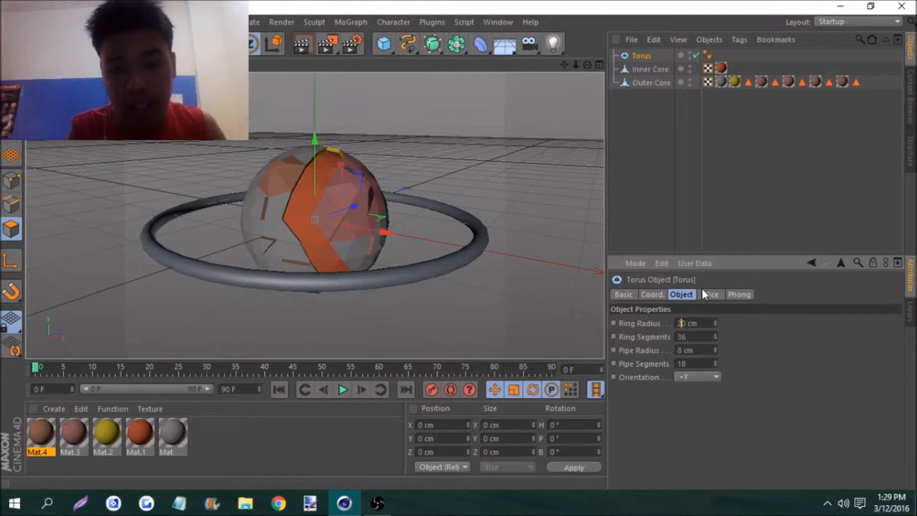
{"action": "key", "text": "BackSpace"}
{"action": "type", "text": "16"}
{"action": "key", "text": "Return"}
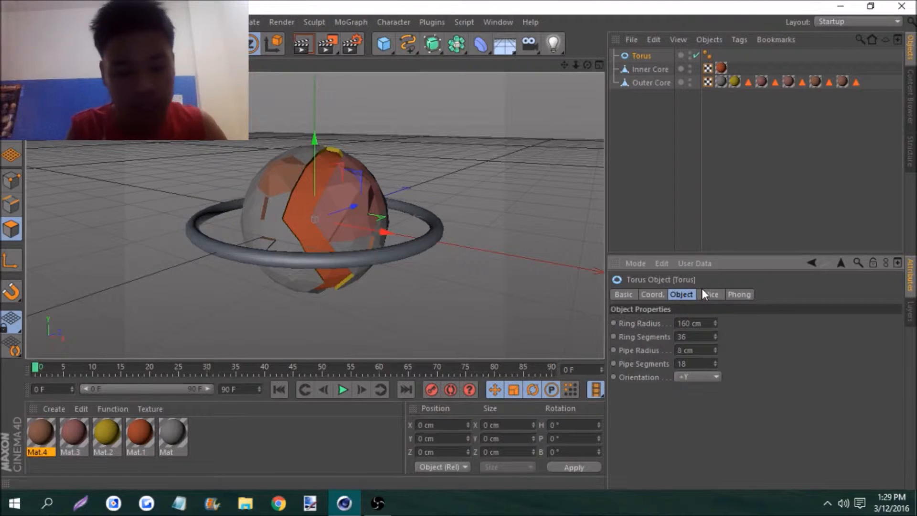
Delete the torus's Phong tag and convert the torus to an editable polygon object
{"action": "left_click", "coordinate": [707, 54]}
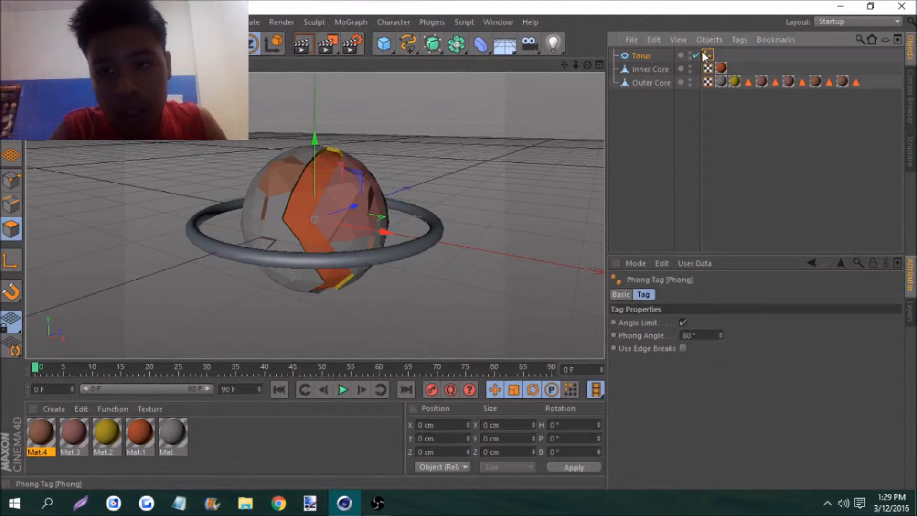
{"action": "left_click", "coordinate": [654, 40]}
{"action": "left_click", "coordinate": [675, 132]}
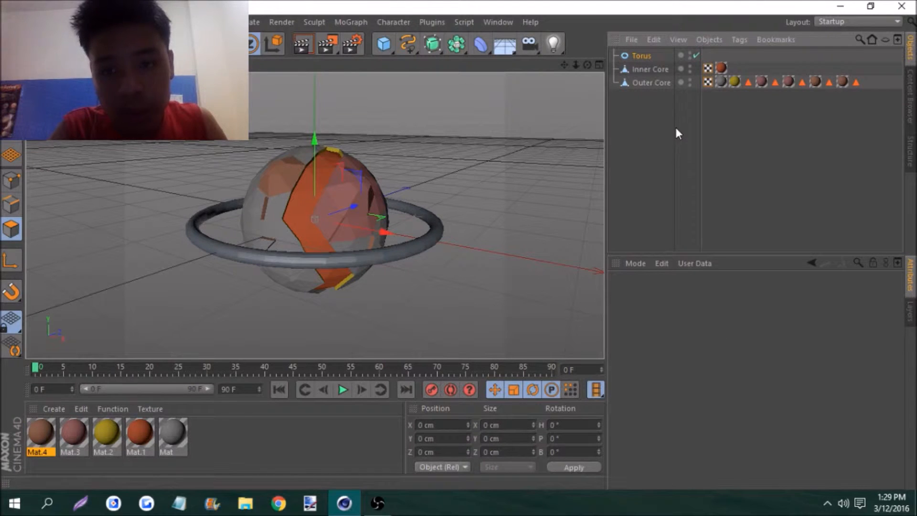
{"action": "key", "text": "c"}
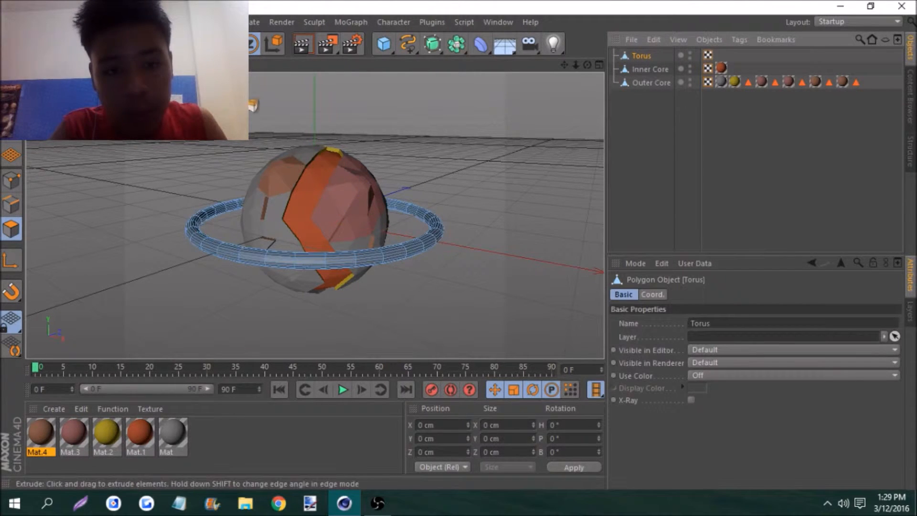
Render a preview of the scene, and nest a Polygon Reduction deformer under the torus
{"action": "left_click", "coordinate": [327, 44]}
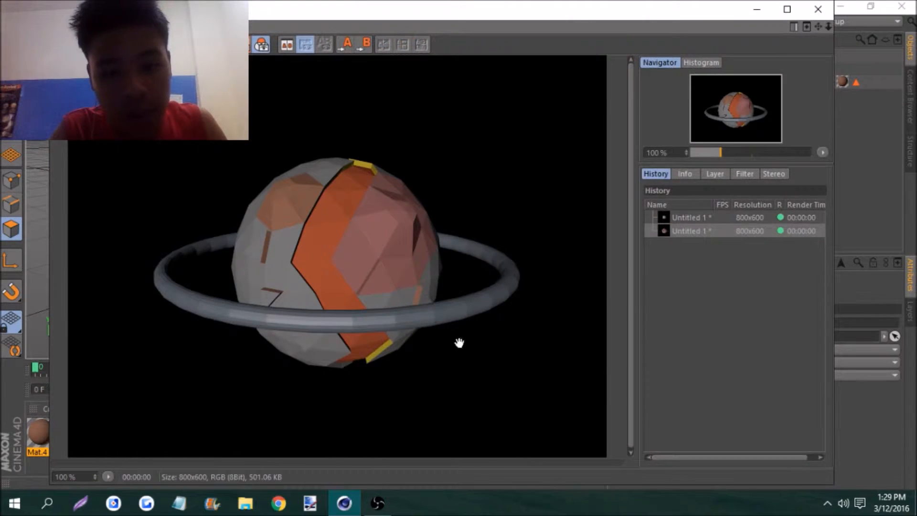
{"action": "left_click", "coordinate": [760, 9]}
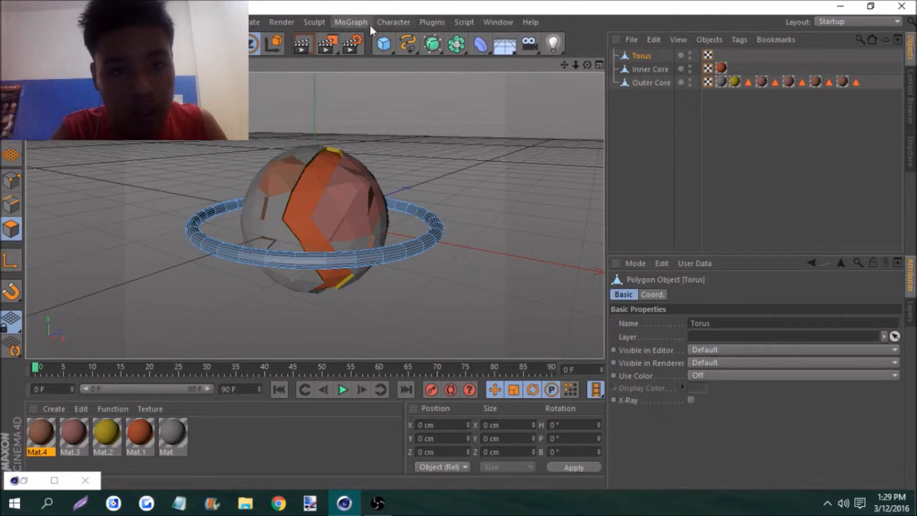
{"action": "left_click", "coordinate": [481, 45]}
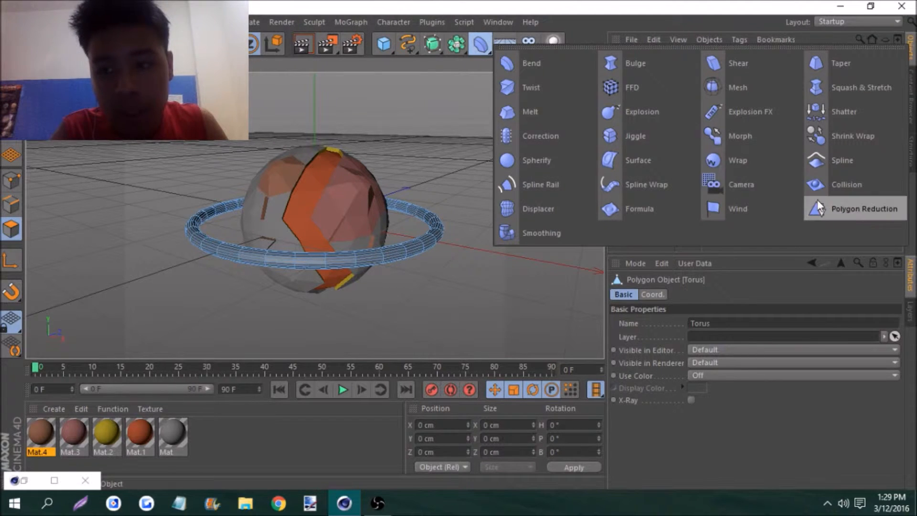
{"action": "left_click", "coordinate": [855, 209]}
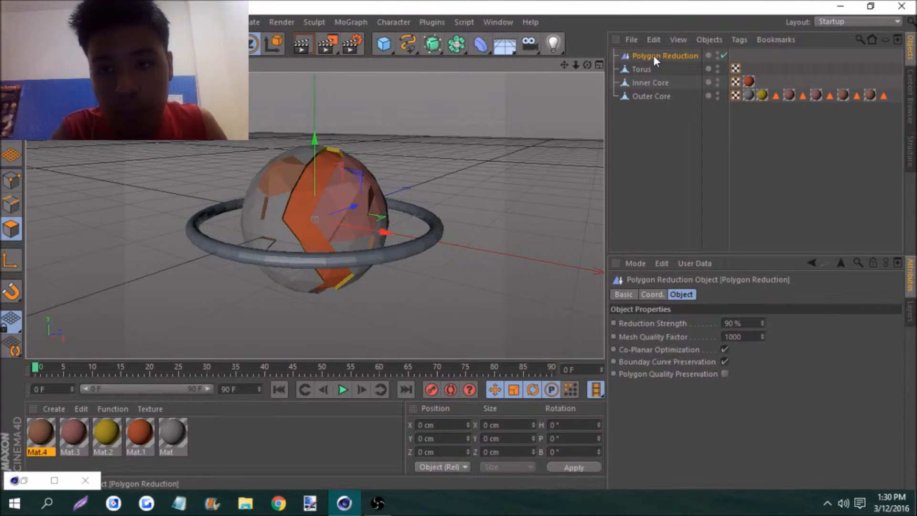
{"action": "left_click_drag", "start_coordinate": [641, 70], "coordinate": [641, 71]}
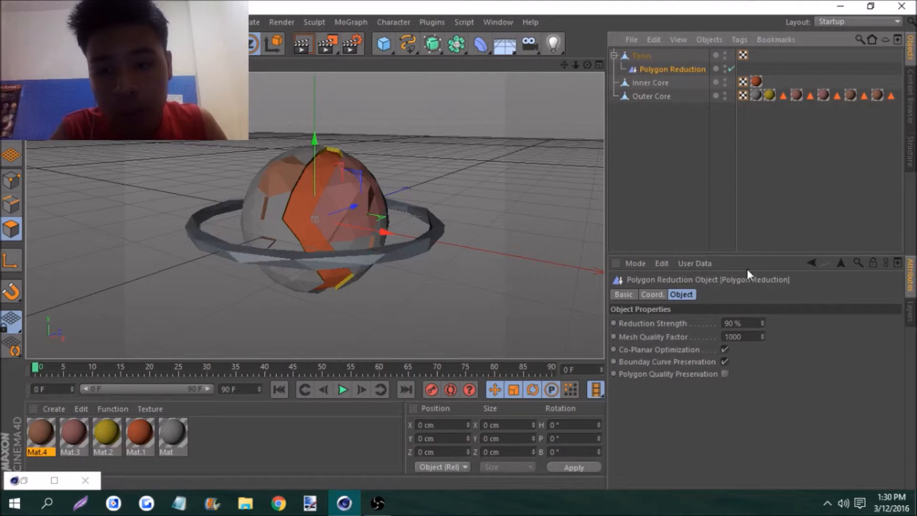
Try Polygon Reduction strengths of 60% and 98% on the torus
{"action": "left_click", "coordinate": [729, 323]}
{"action": "key", "text": "BackSpace"}
{"action": "type", "text": "6"}
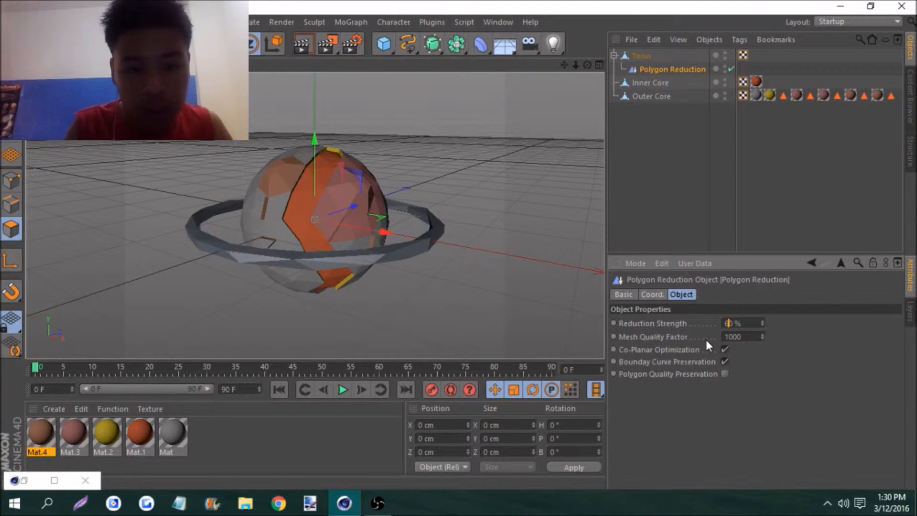
{"action": "key", "text": "Return"}
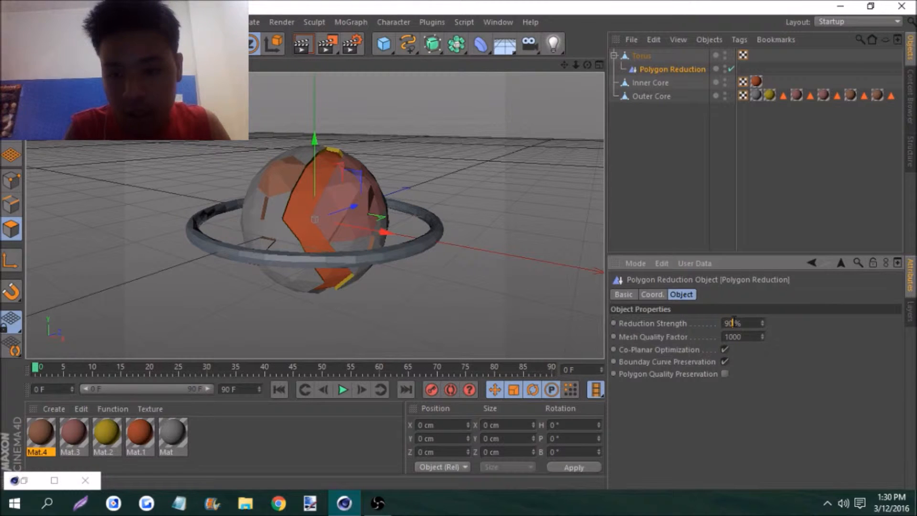
{"action": "type", "text": "8"}
{"action": "key", "text": "Return"}
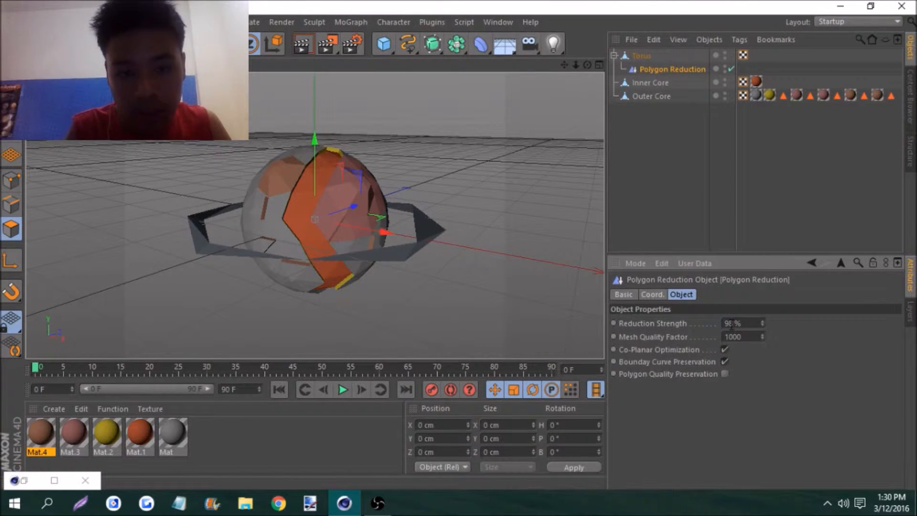
Set the torus's Polygon Reduction strength to 93%
{"action": "left_click", "coordinate": [761, 325]}
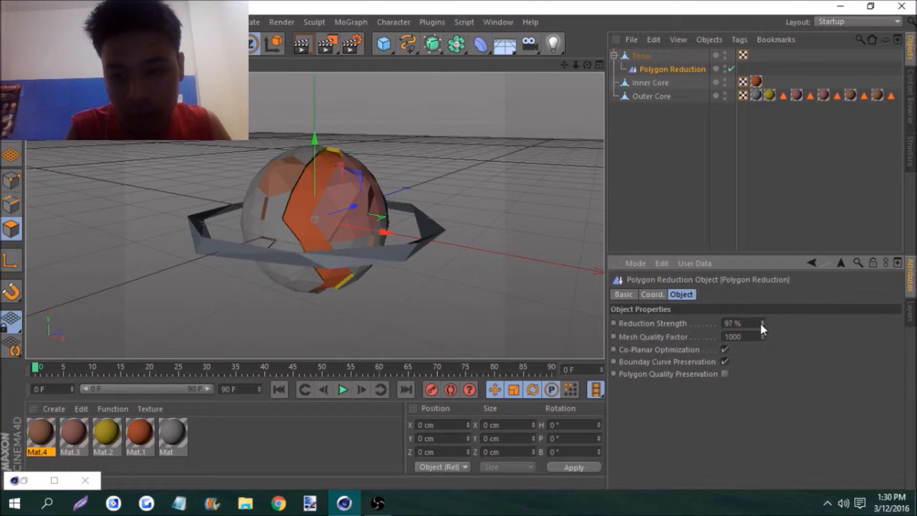
{"action": "left_click", "coordinate": [761, 324]}
{"action": "left_click", "coordinate": [761, 324]}
{"action": "left_click", "coordinate": [762, 324]}
{"action": "left_click", "coordinate": [762, 325]}
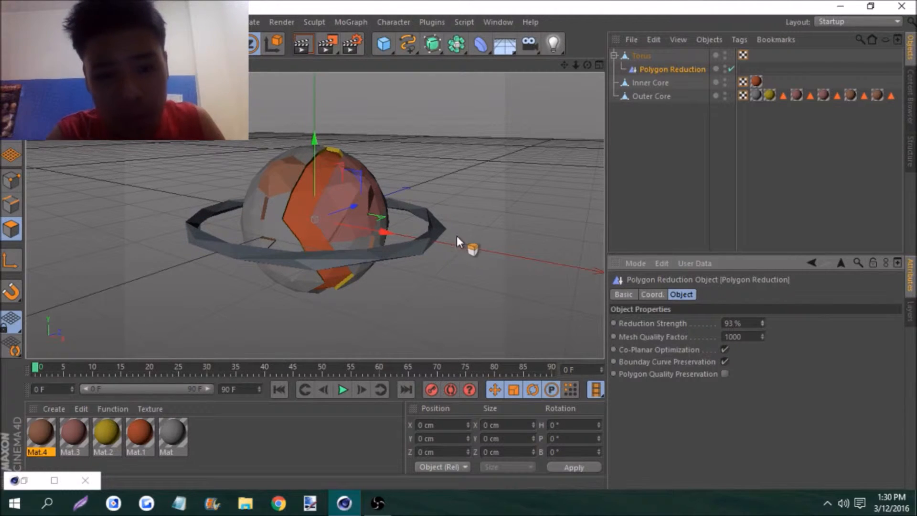
Tilt the whole torus around the sphere to about -18.5° heading, 5.8° pitch and -4.8° bank
{"action": "left_click", "coordinate": [642, 54]}
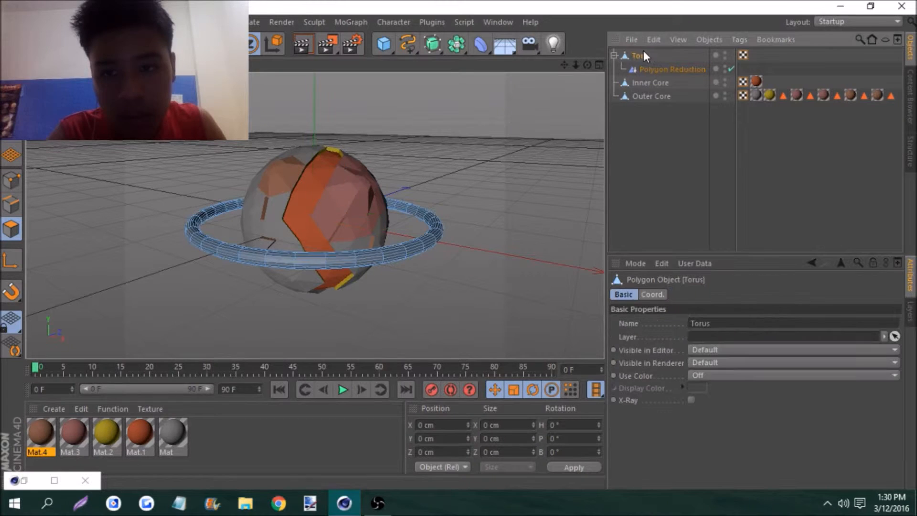
{"action": "left_click", "coordinate": [615, 55]}
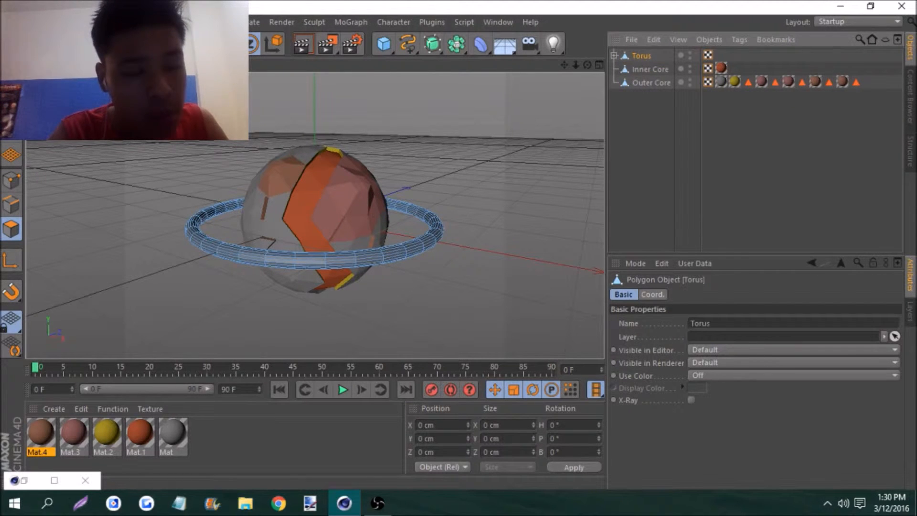
{"action": "key", "text": "r"}
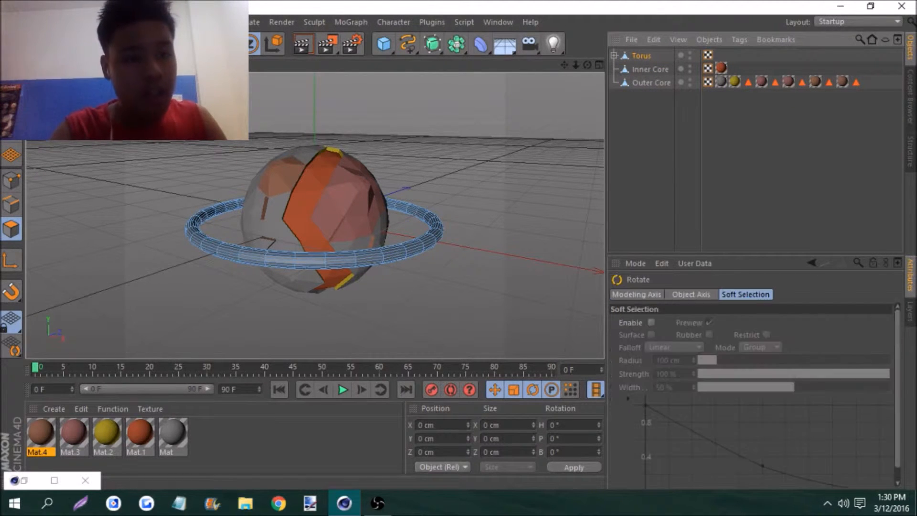
{"action": "left_click", "coordinate": [645, 57]}
{"action": "left_click_drag", "start_coordinate": [293, 218], "coordinate": [290, 199]}
{"action": "left_click_drag", "start_coordinate": [347, 223], "coordinate": [316, 222]}
{"action": "left_click_drag", "start_coordinate": [277, 200], "coordinate": [273, 210]}
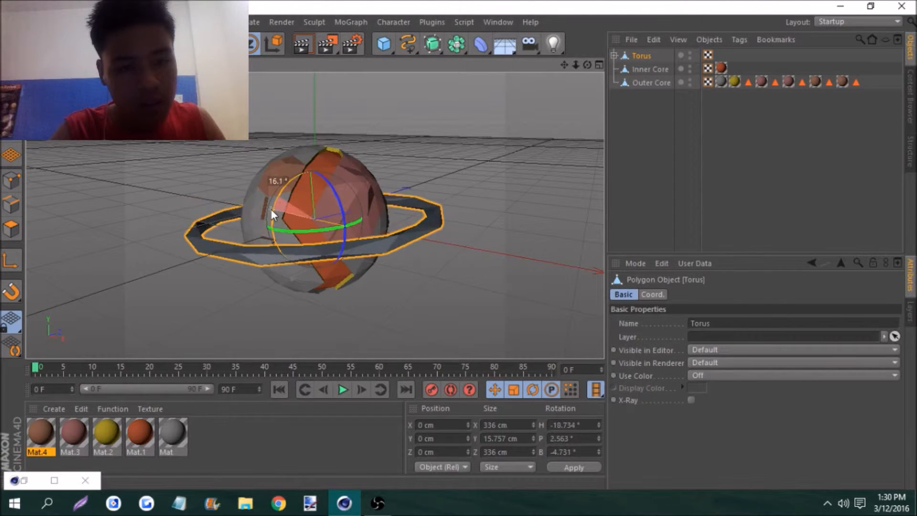
{"action": "mouse_move", "coordinate": [575, 66]}
{"action": "left_mouse_down"}
{"action": "mouse_move", "coordinate": [586, 66]}
{"action": "mouse_move", "coordinate": [556, 59]}
{"action": "mouse_move", "coordinate": [572, 67]}
{"action": "left_mouse_up"}
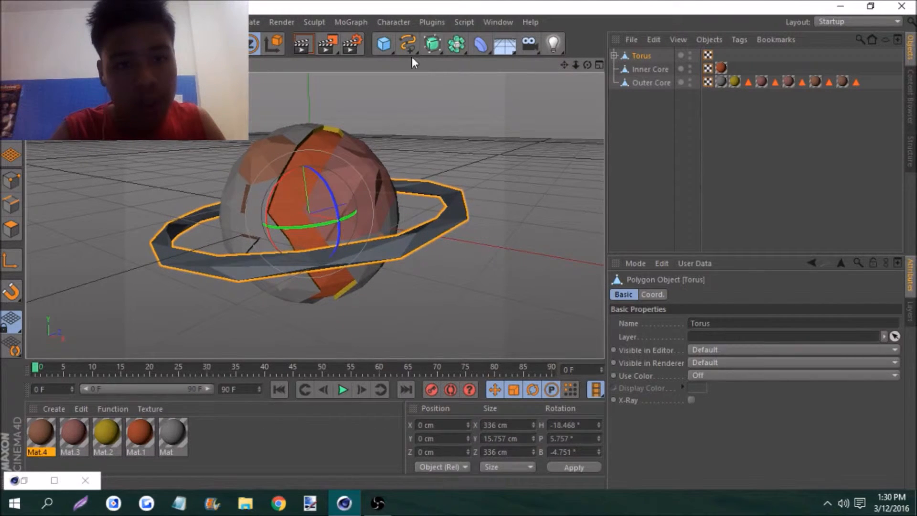
Set the render output size to 1280 x 720 pixels
{"action": "left_click", "coordinate": [353, 45]}
{"action": "type", "text": "1280"}
{"action": "key", "text": "Tab"}
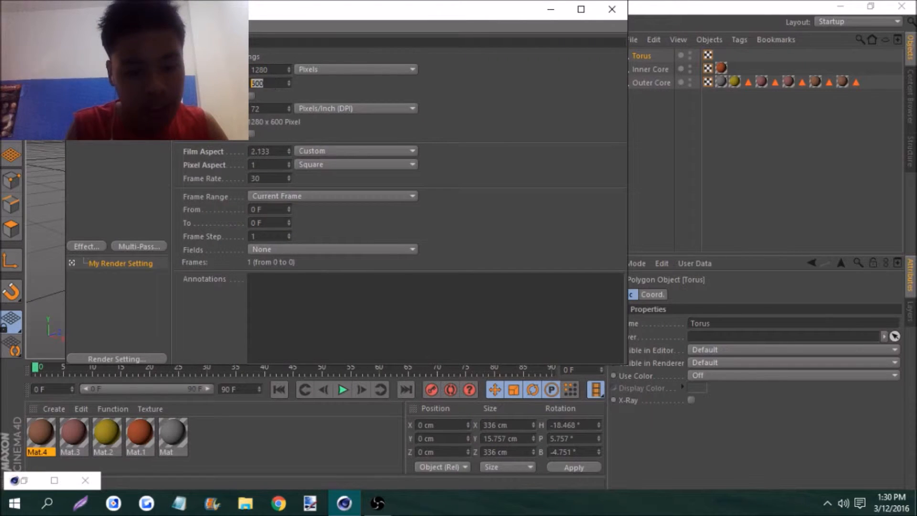
{"action": "type", "text": "720"}
{"action": "key", "text": "Return"}
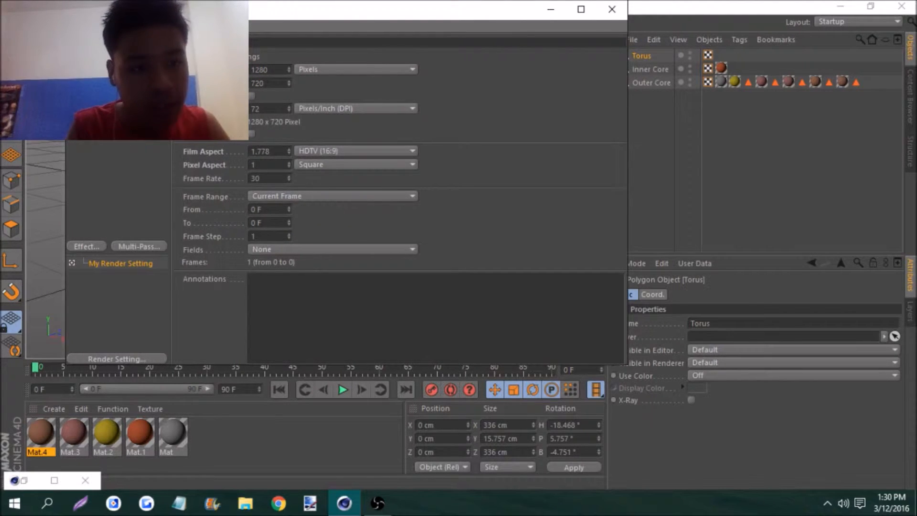
Add Global Illumination to the render settings, with its sampling and its irradiance cache density both set to Low
{"action": "left_click", "coordinate": [96, 245]}
{"action": "left_click", "coordinate": [129, 290]}
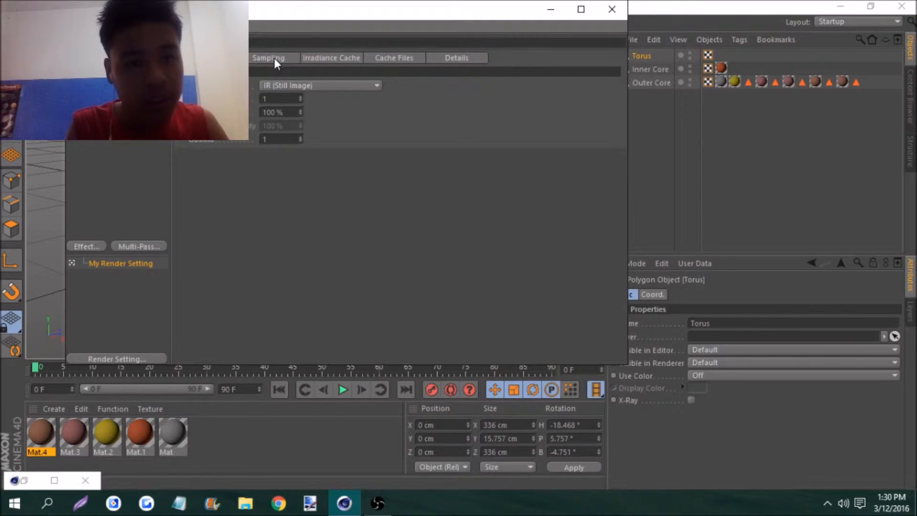
{"action": "left_click", "coordinate": [275, 57]}
{"action": "left_click", "coordinate": [277, 85]}
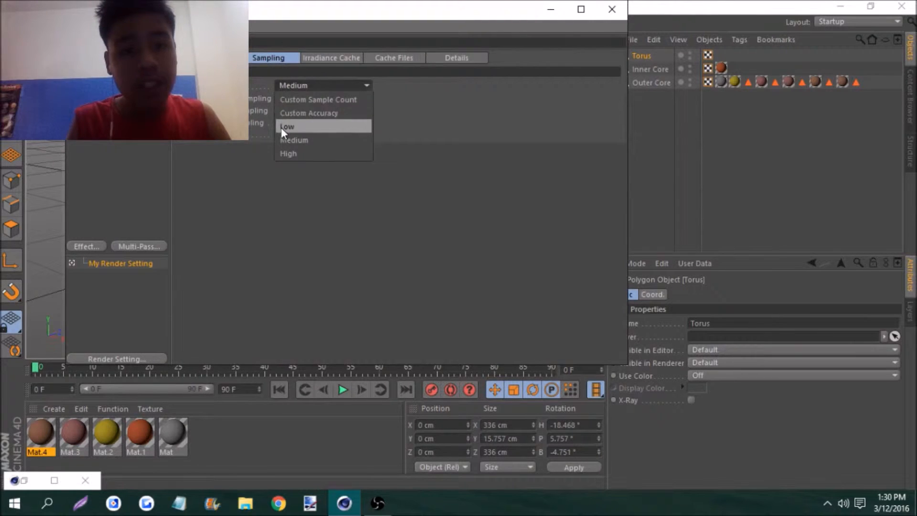
{"action": "left_click", "coordinate": [281, 127]}
{"action": "left_click", "coordinate": [317, 55]}
{"action": "left_click", "coordinate": [293, 85]}
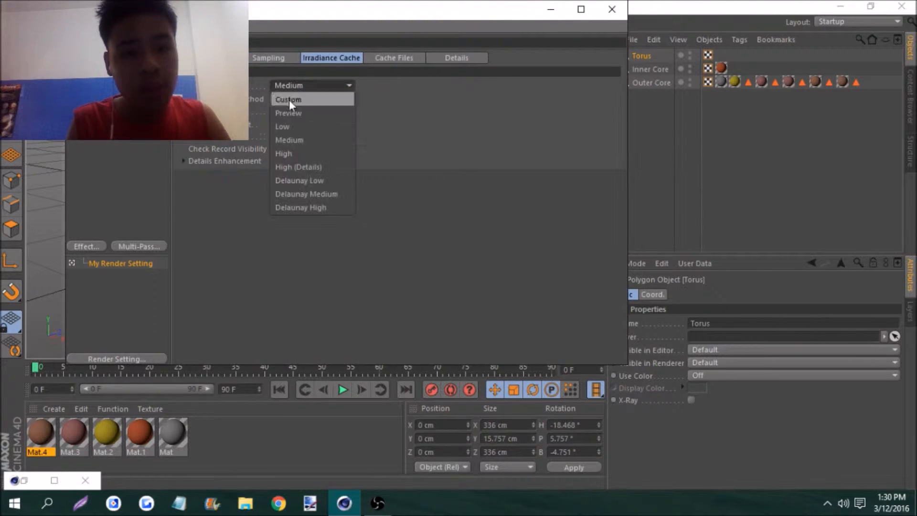
{"action": "left_click", "coordinate": [297, 128]}
Add Ambient Occlusion to the render settings with 100 minimum samples and 264 maximum samples
{"action": "left_click", "coordinate": [90, 246]}
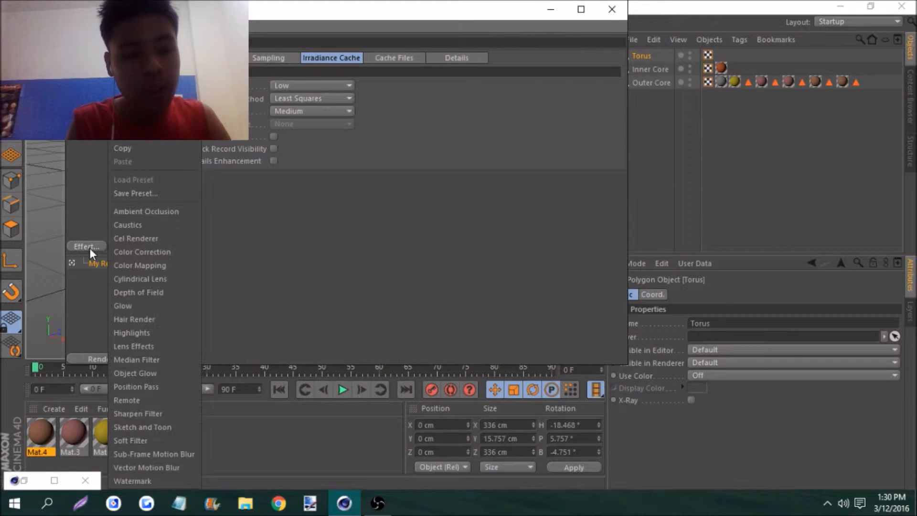
{"action": "left_click", "coordinate": [133, 210]}
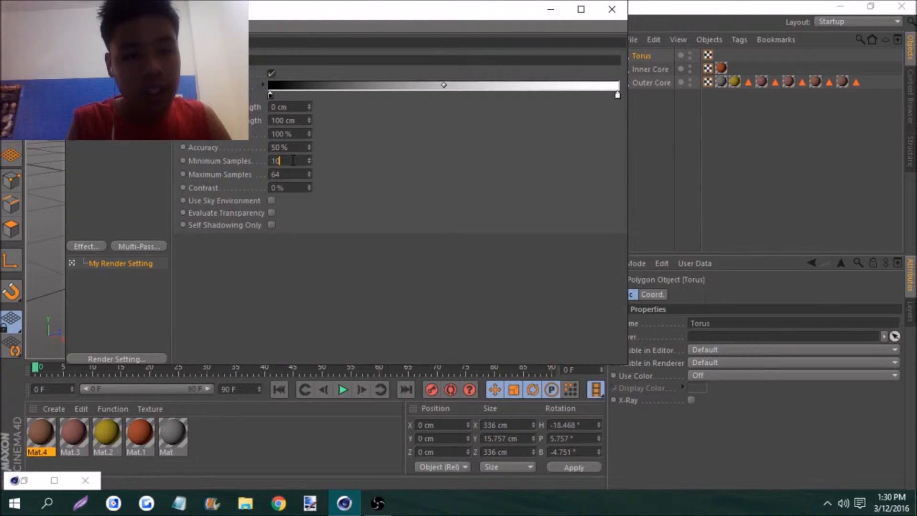
{"action": "type", "text": "0"}
{"action": "key", "text": "Return"}
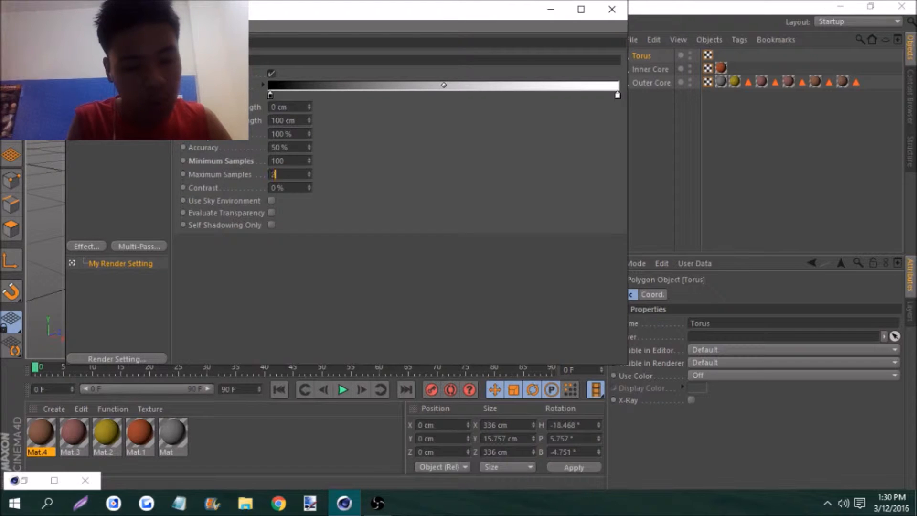
{"action": "key", "text": "Return"}
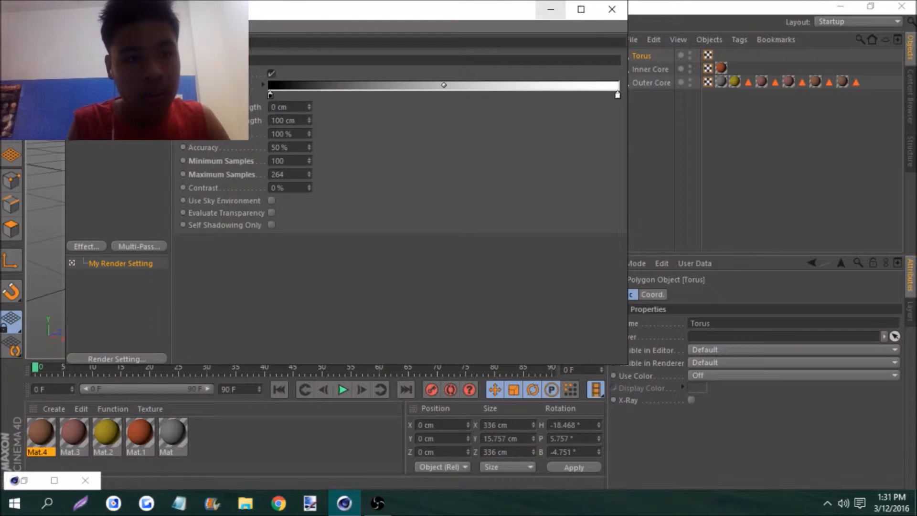
Set the saved render format to PNG, turn off 8 Bit Dithering and Include Sound, and close the render settings
{"action": "left_click", "coordinate": [102, 43]}
{"action": "left_click", "coordinate": [99, 56]}
{"action": "left_click", "coordinate": [317, 94]}
{"action": "left_click", "coordinate": [302, 214]}
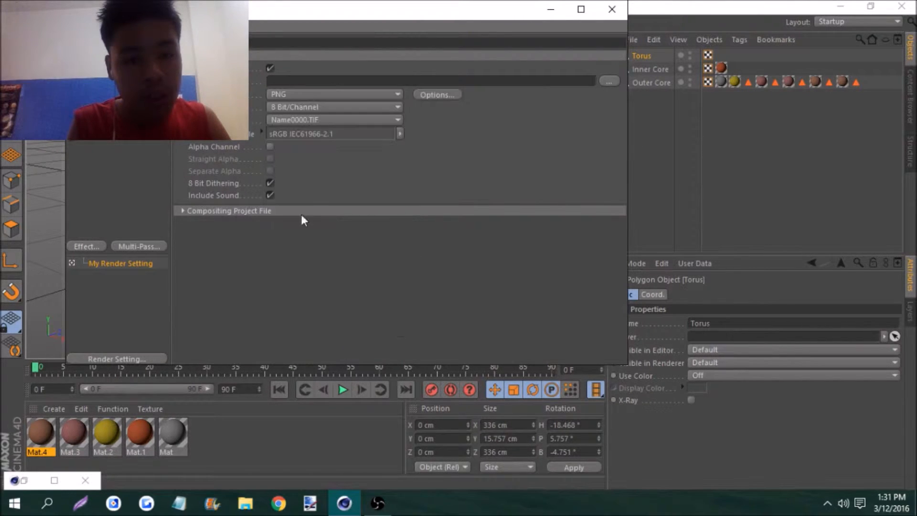
{"action": "left_click", "coordinate": [271, 183]}
{"action": "left_click", "coordinate": [271, 195]}
{"action": "left_click", "coordinate": [612, 11]}
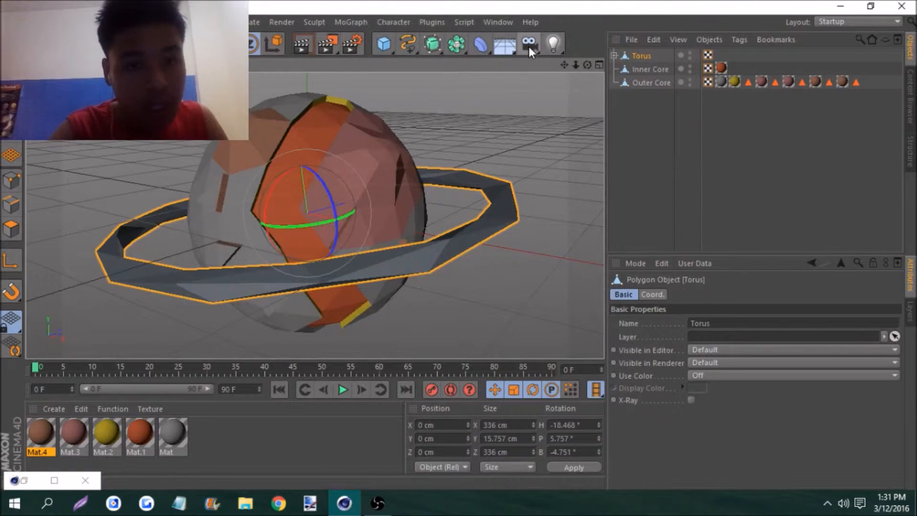
Create a new material and turn off its Specular channel
{"action": "left_click_drag", "start_coordinate": [573, 63], "coordinate": [362, 102]}
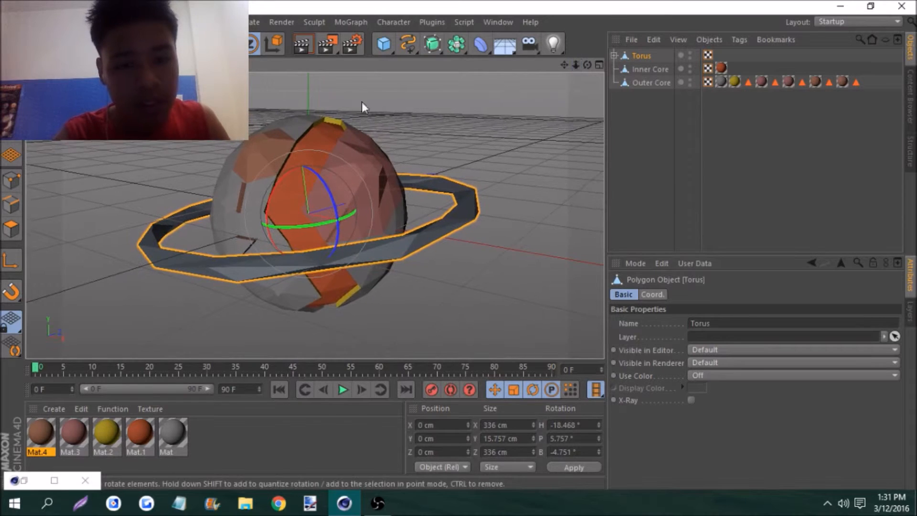
{"action": "left_click", "coordinate": [50, 409]}
{"action": "left_click", "coordinate": [62, 294]}
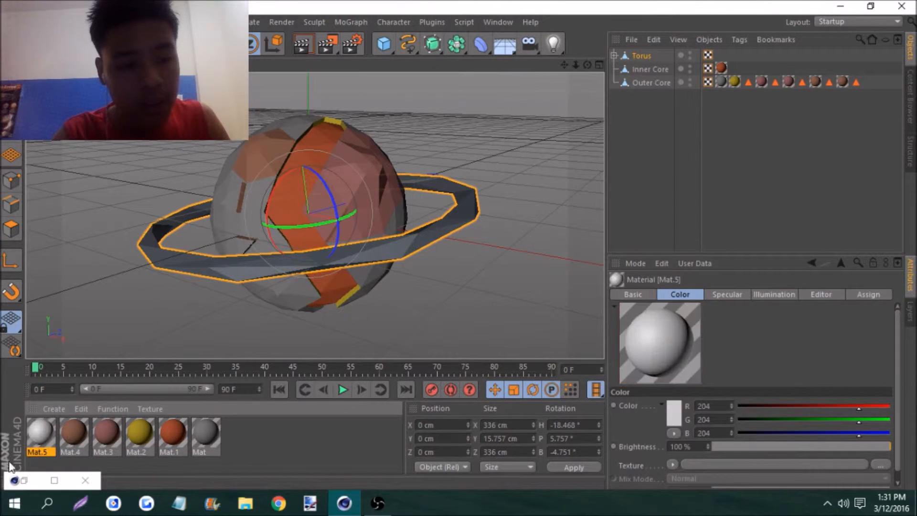
{"action": "double_click", "coordinate": [31, 434]}
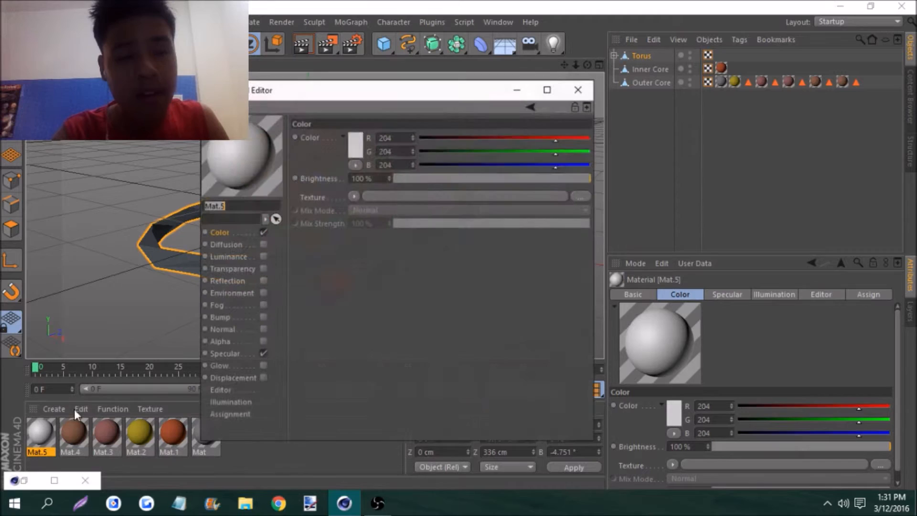
{"action": "left_click", "coordinate": [262, 354]}
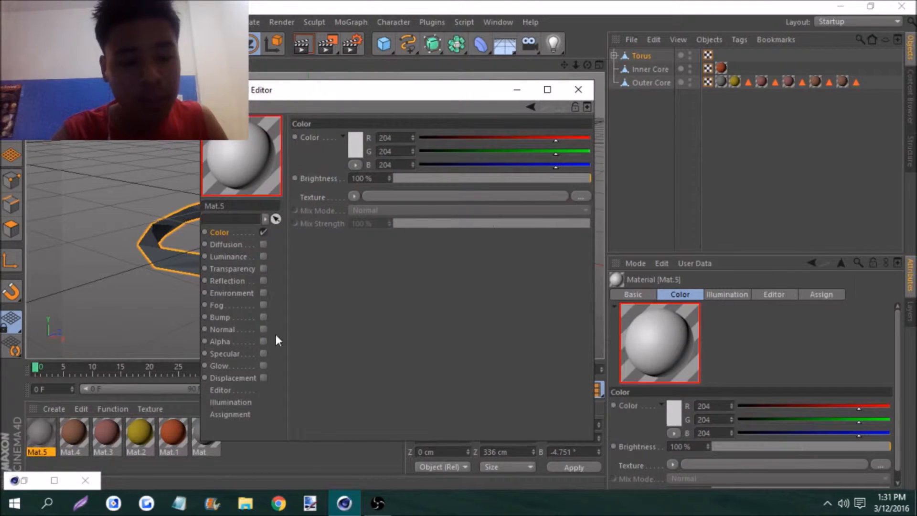
Color the new material orange (R 182, G 103, B 46) and apply it to the torus
{"action": "left_click", "coordinate": [357, 148]}
{"action": "left_click", "coordinate": [356, 147]}
{"action": "mouse_move", "coordinate": [371, 97]}
{"action": "left_mouse_down"}
{"action": "mouse_move", "coordinate": [381, 96]}
{"action": "mouse_move", "coordinate": [337, 97]}
{"action": "mouse_move", "coordinate": [402, 95]}
{"action": "mouse_move", "coordinate": [323, 94]}
{"action": "mouse_move", "coordinate": [389, 99]}
{"action": "left_mouse_up"}
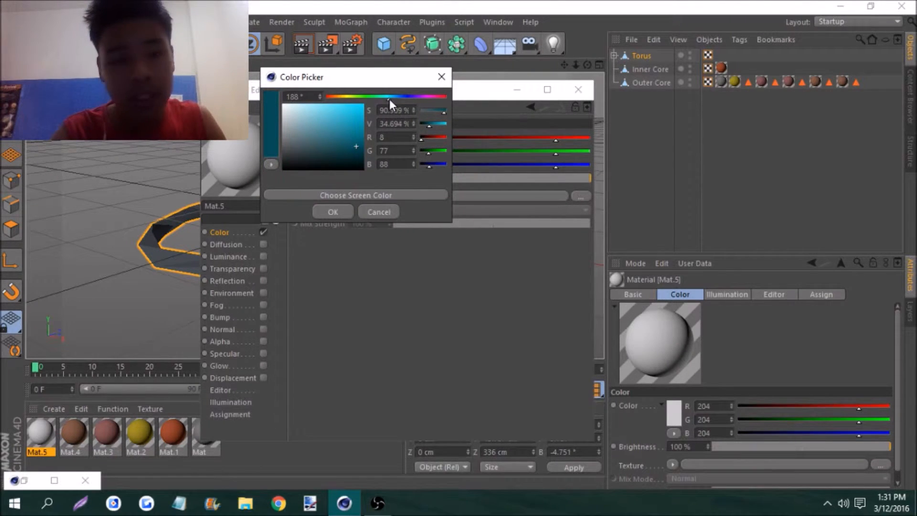
{"action": "left_click_drag", "start_coordinate": [389, 99], "coordinate": [336, 96]}
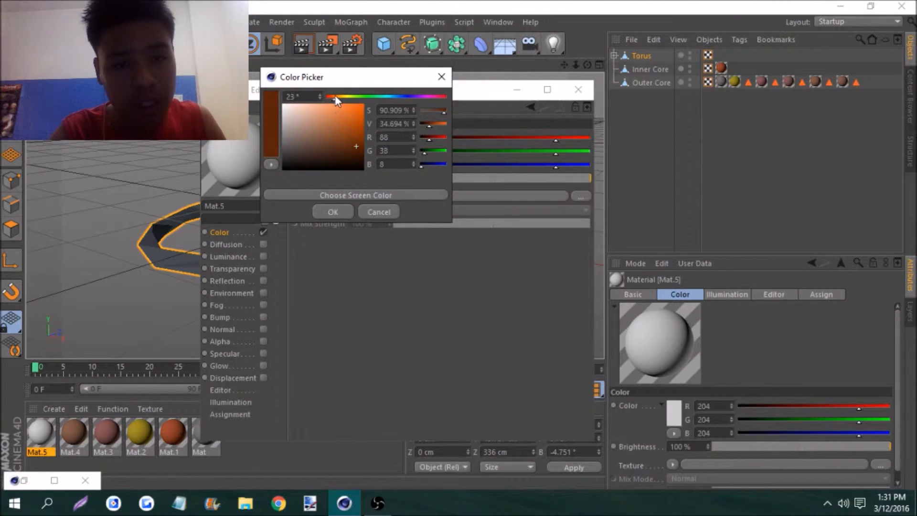
{"action": "left_click", "coordinate": [312, 130]}
{"action": "left_click_drag", "start_coordinate": [312, 130], "coordinate": [336, 124]}
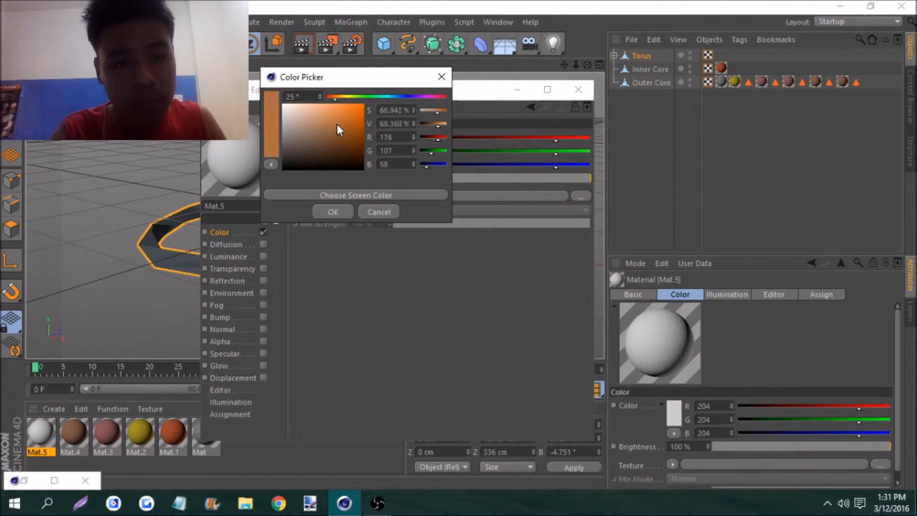
{"action": "left_click", "coordinate": [328, 212]}
{"action": "left_click", "coordinate": [583, 89]}
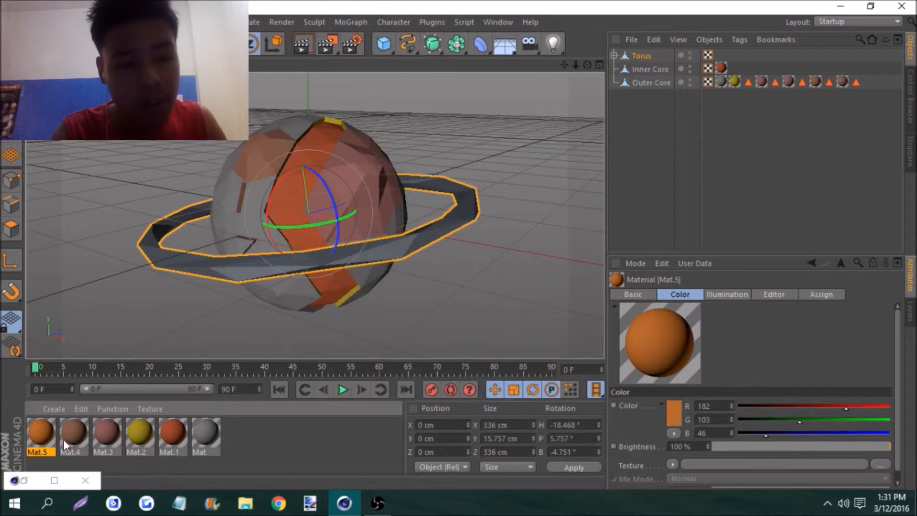
{"action": "left_click_drag", "start_coordinate": [647, 70], "coordinate": [641, 56]}
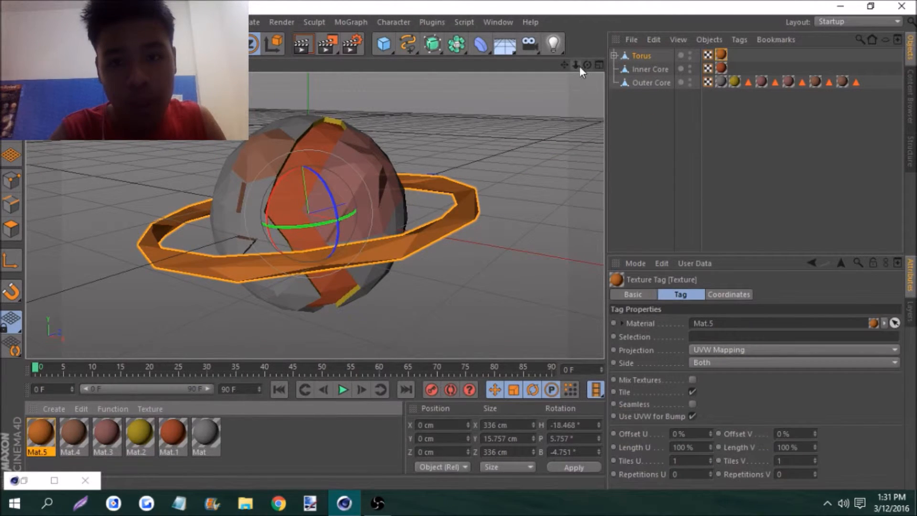
Add a sphere primitive to the scene and delete its Phong tag
{"action": "left_click", "coordinate": [526, 100]}
{"action": "mouse_move", "coordinate": [587, 65]}
{"action": "left_mouse_down"}
{"action": "mouse_move", "coordinate": [565, 58]}
{"action": "mouse_move", "coordinate": [592, 65]}
{"action": "mouse_move", "coordinate": [572, 63]}
{"action": "left_mouse_up"}
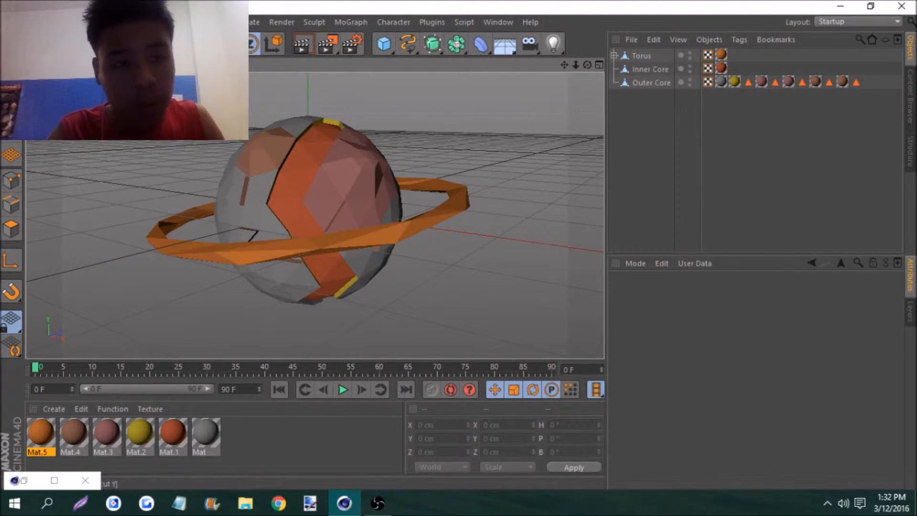
{"action": "left_click_drag", "start_coordinate": [390, 42], "coordinate": [678, 208]}
{"action": "left_click_drag", "start_coordinate": [388, 42], "coordinate": [626, 79]}
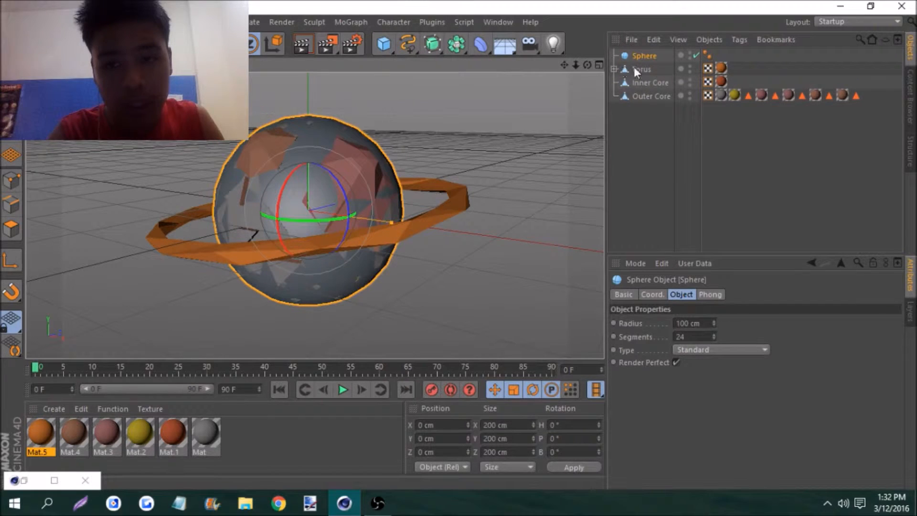
{"action": "left_click", "coordinate": [706, 54]}
{"action": "left_click", "coordinate": [653, 39]}
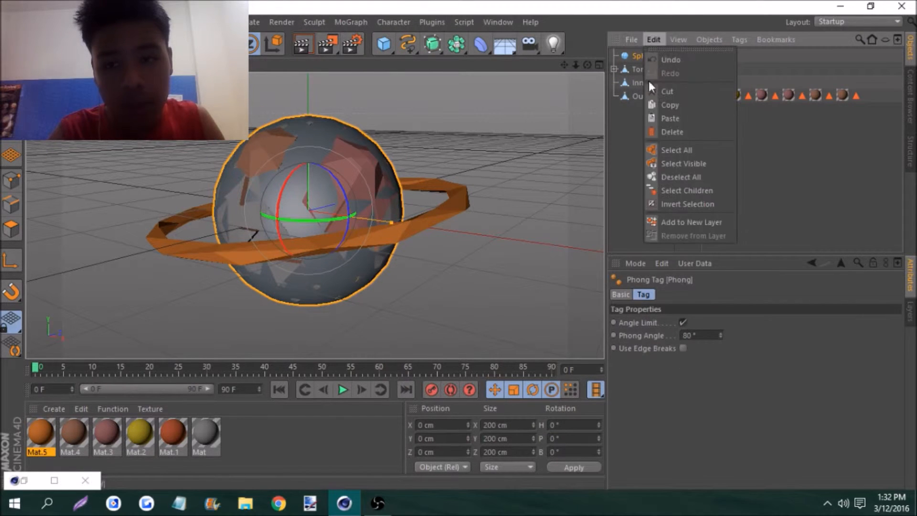
{"action": "left_click", "coordinate": [665, 126]}
Set the new sphere's radius to 20 cm
{"action": "left_click", "coordinate": [646, 56]}
{"action": "left_click", "coordinate": [684, 323]}
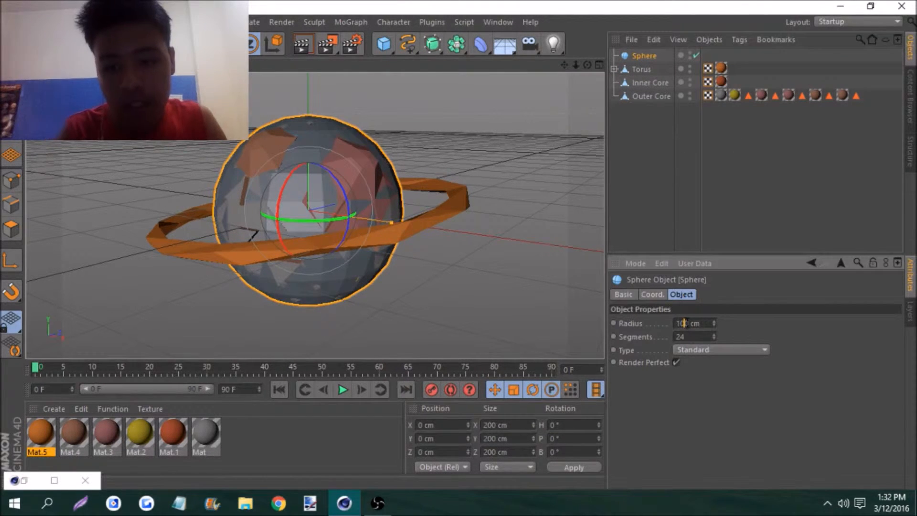
{"action": "key", "text": "BackSpace"}
{"action": "key", "text": "BackSpace"}
{"action": "type", "text": "2"}
{"action": "key", "text": "Return"}
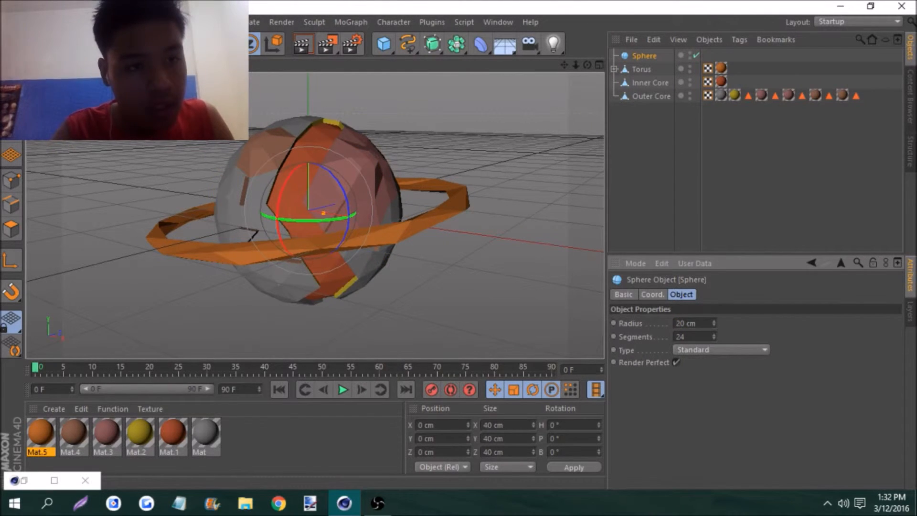
Move the small sphere out to the ring's edge at about X 156 cm, Y 19 cm, Z 0 cm
{"action": "key", "text": "e"}
{"action": "left_click_drag", "start_coordinate": [365, 226], "coordinate": [512, 263]}
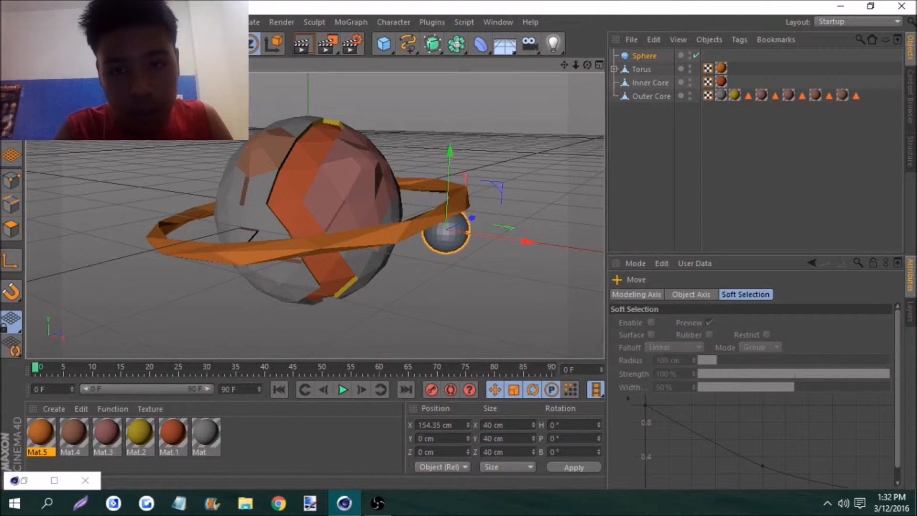
{"action": "left_click_drag", "start_coordinate": [313, 163], "coordinate": [313, 215], "text": "alt"}
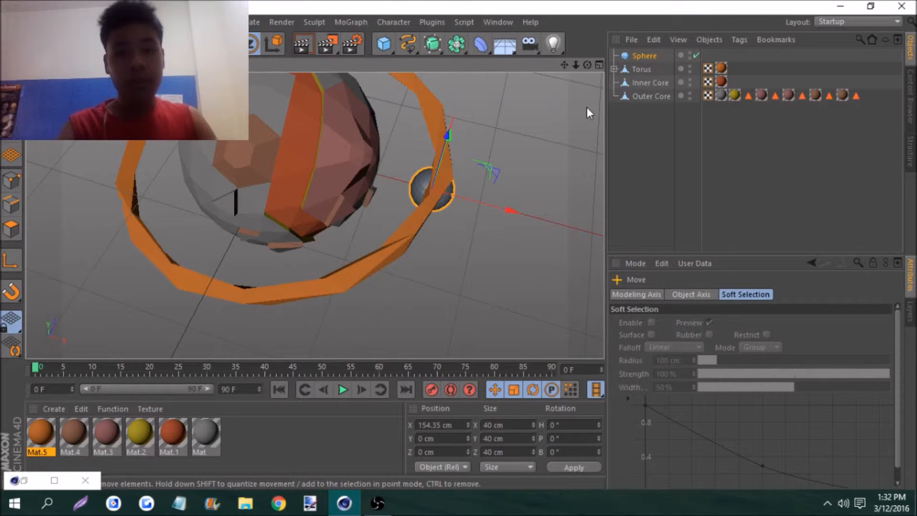
{"action": "left_click_drag", "start_coordinate": [587, 65], "coordinate": [566, 24]}
{"action": "left_click_drag", "start_coordinate": [459, 177], "coordinate": [459, 155]}
{"action": "left_click_drag", "start_coordinate": [587, 65], "coordinate": [627, 74]}
{"action": "left_click_drag", "start_coordinate": [483, 197], "coordinate": [488, 194]}
{"action": "left_click_drag", "start_coordinate": [586, 64], "coordinate": [633, 52]}
Set the small sphere's radius to 19 cm and its type to Octahedron
{"action": "left_click", "coordinate": [635, 54]}
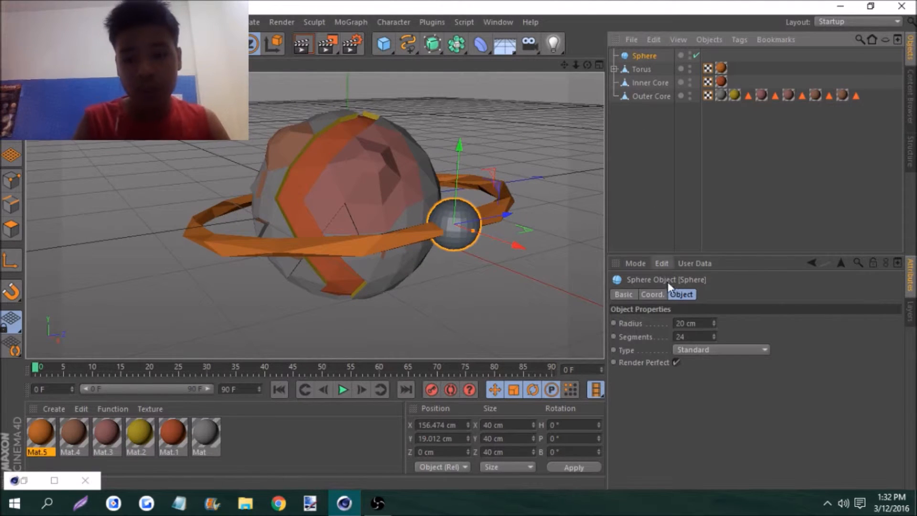
{"action": "left_click_drag", "start_coordinate": [712, 323], "coordinate": [715, 320]}
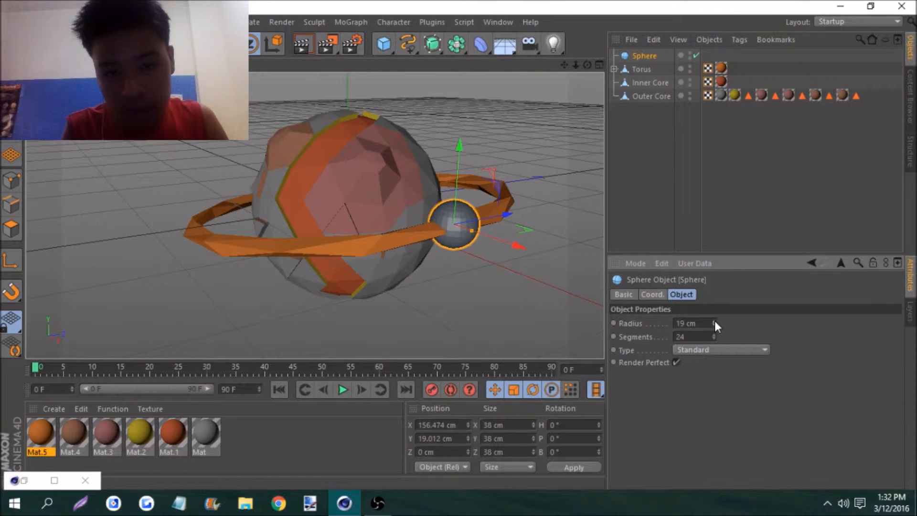
{"action": "left_click", "coordinate": [716, 350]}
{"action": "left_click", "coordinate": [698, 403]}
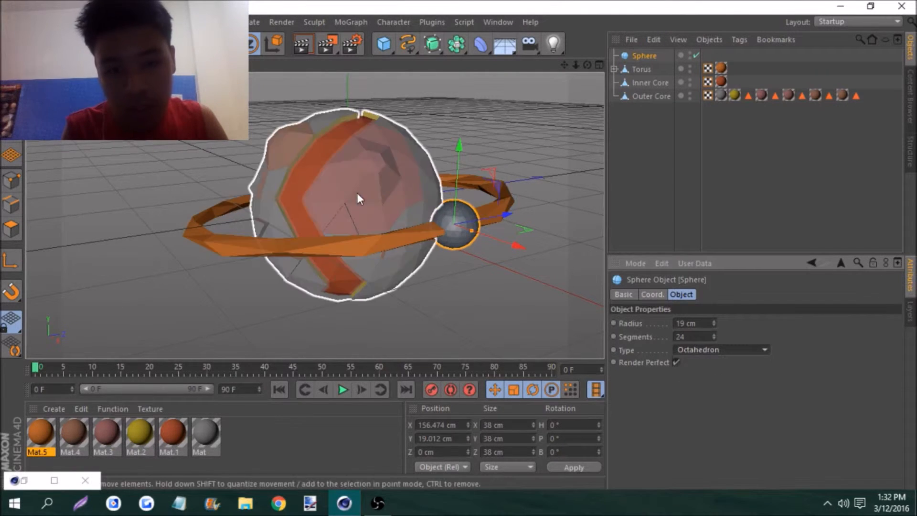
Copy the torus's Polygon Reduction into the small sphere with 71% reduction strength, and apply the gray Mat material to the sphere
{"action": "left_click", "coordinate": [615, 69]}
{"action": "left_click", "coordinate": [667, 83]}
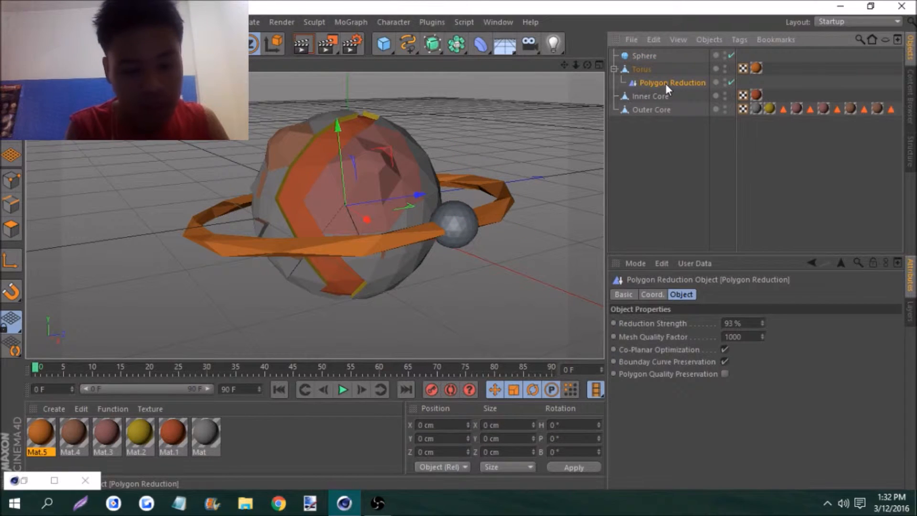
{"action": "left_click_drag", "start_coordinate": [666, 83], "coordinate": [639, 68], "text": "ctrl"}
{"action": "left_click", "coordinate": [615, 83]}
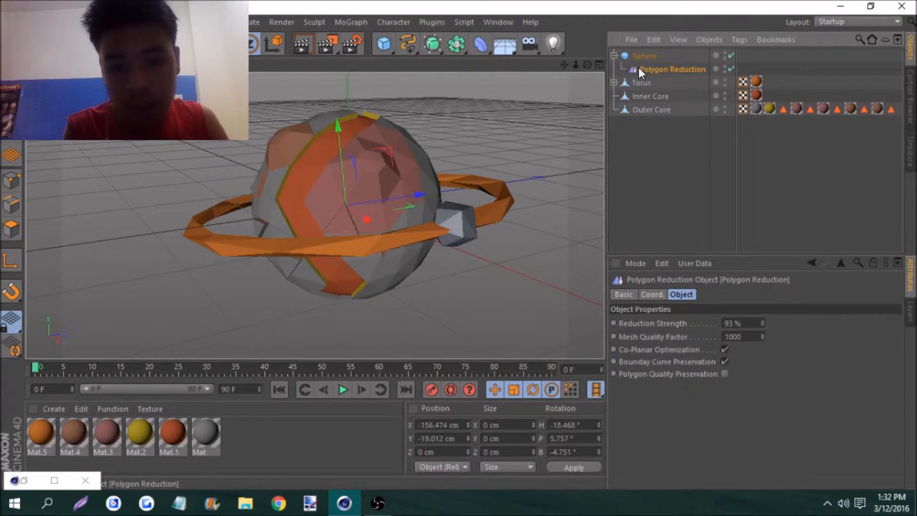
{"action": "left_click", "coordinate": [729, 324]}
{"action": "left_click_drag", "start_coordinate": [762, 325], "coordinate": [762, 330]}
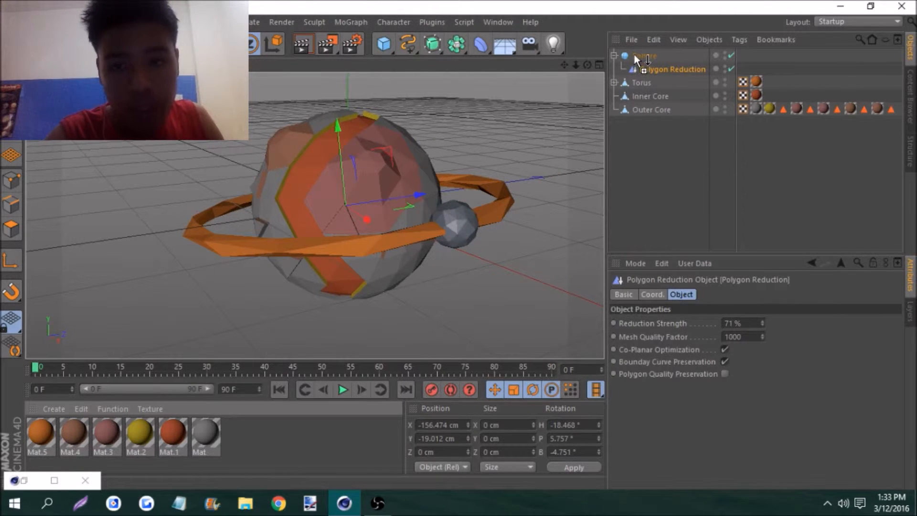
{"action": "left_click_drag", "start_coordinate": [634, 55], "coordinate": [634, 55]}
{"action": "left_click", "coordinate": [615, 56]}
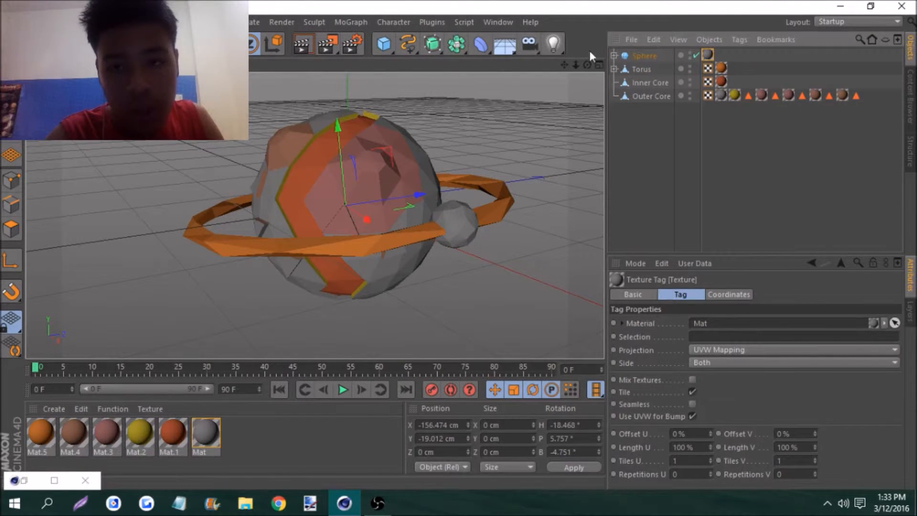
Duplicate the small gray sphere and place the copy beyond the planet's other side at about X -229 cm, Y 75 cm, Z -30 cm
{"action": "left_click_drag", "start_coordinate": [587, 65], "coordinate": [568, 70]}
{"action": "left_click", "coordinate": [457, 213]}
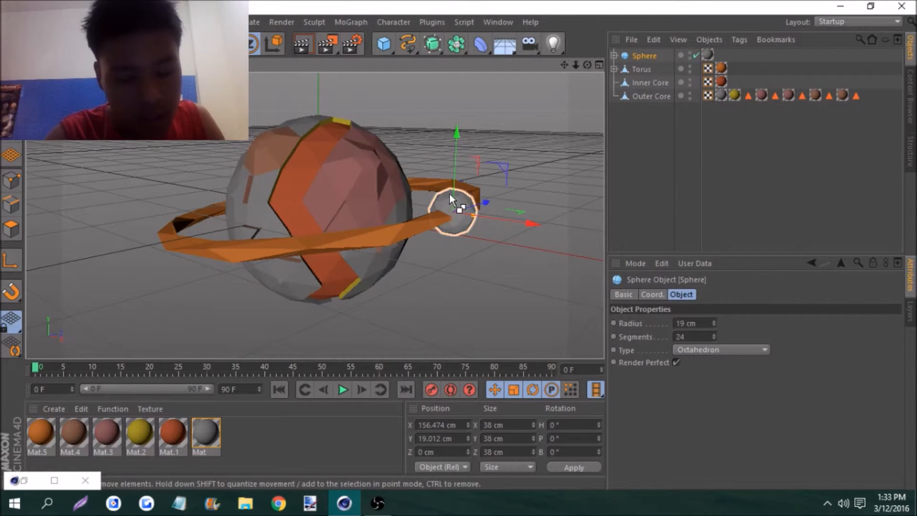
{"action": "key", "text": "ctrl+c"}
{"action": "key", "text": "ctrl+v"}
{"action": "left_click_drag", "start_coordinate": [484, 204], "coordinate": [238, 260]}
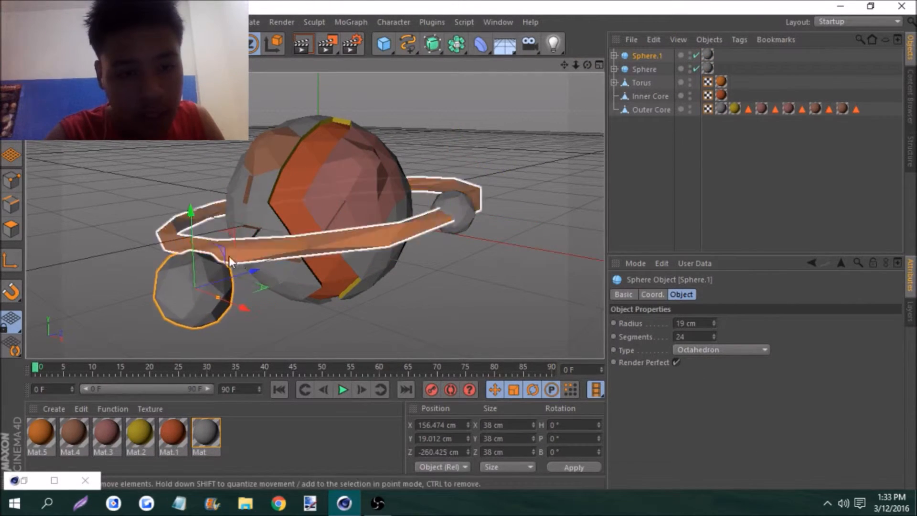
{"action": "left_click_drag", "start_coordinate": [228, 299], "coordinate": [153, 186]}
{"action": "left_click_drag", "start_coordinate": [174, 154], "coordinate": [173, 111]}
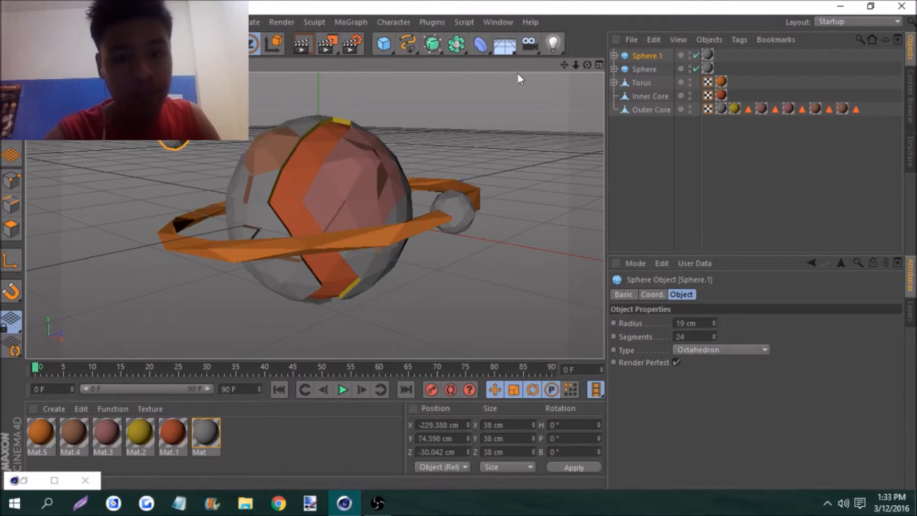
Rotate the duplicated moon to a bank angle of about 54°
{"action": "mouse_move", "coordinate": [587, 64]}
{"action": "left_mouse_down"}
{"action": "mouse_move", "coordinate": [584, 81]}
{"action": "mouse_move", "coordinate": [571, 72]}
{"action": "left_mouse_up"}
{"action": "key", "text": "r"}
{"action": "left_click_drag", "start_coordinate": [222, 178], "coordinate": [190, 154]}
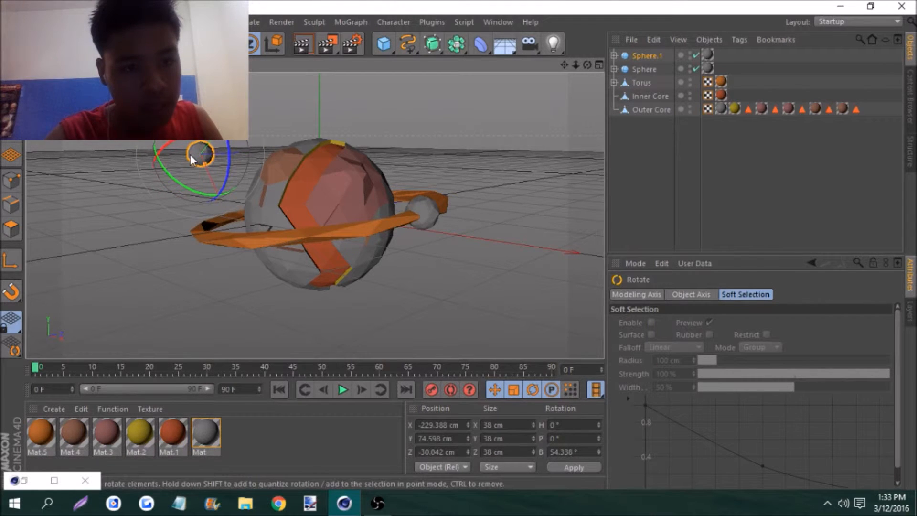
Duplicate the rotated moon and shift the copy about 46 cm along its Z axis
{"action": "key", "text": "ctrl+c"}
{"action": "key", "text": "ctrl+v"}
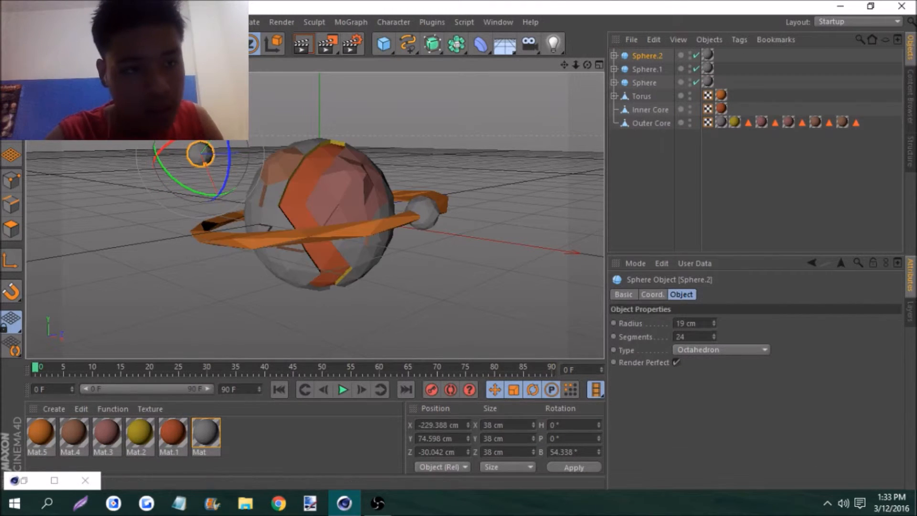
{"action": "key", "text": "e"}
{"action": "left_click_drag", "start_coordinate": [244, 155], "coordinate": [266, 147]}
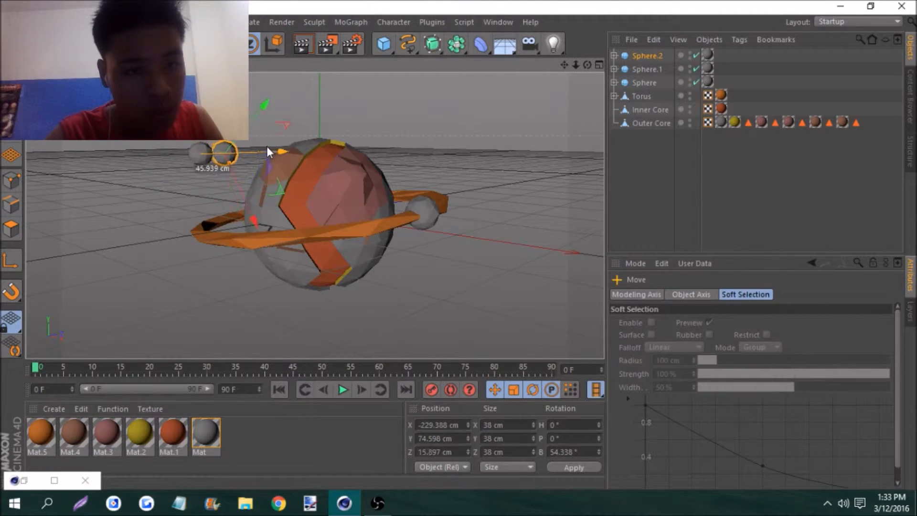
Set the newest moon's radius to 9 cm and move it up to about X -248 cm, Y 101 cm
{"action": "left_click", "coordinate": [647, 55]}
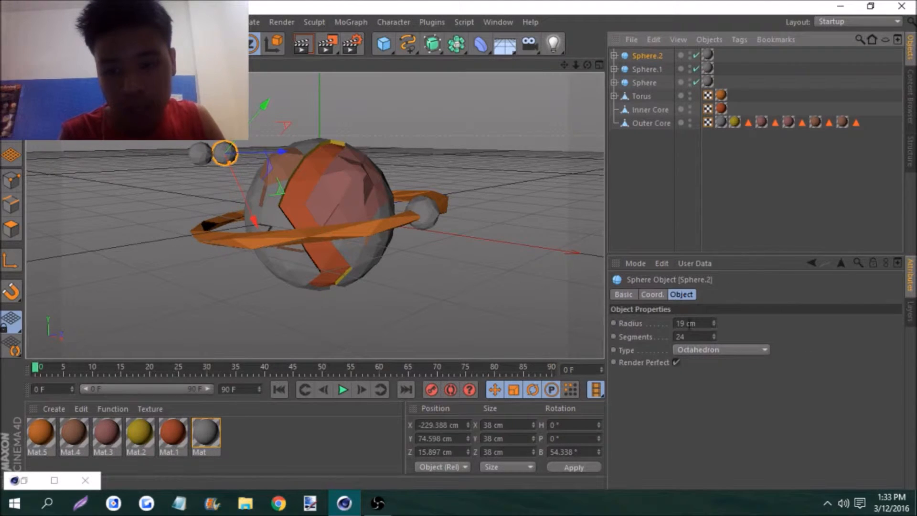
{"action": "left_click", "coordinate": [713, 326]}
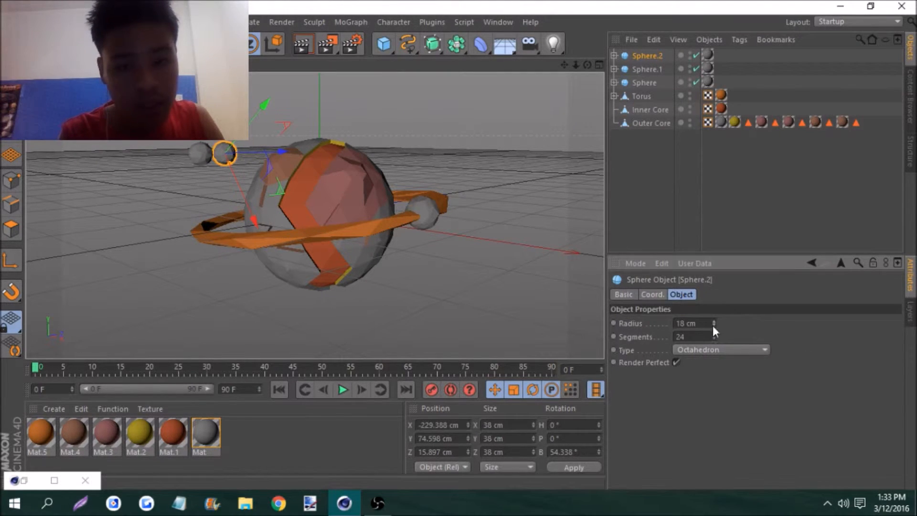
{"action": "left_click_drag", "start_coordinate": [713, 325], "coordinate": [713, 325]}
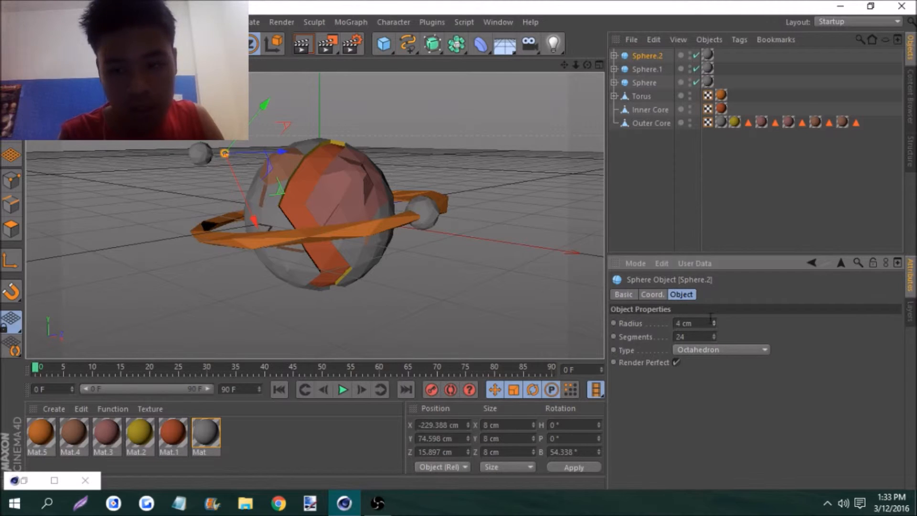
{"action": "left_click_drag", "start_coordinate": [716, 319], "coordinate": [715, 326]}
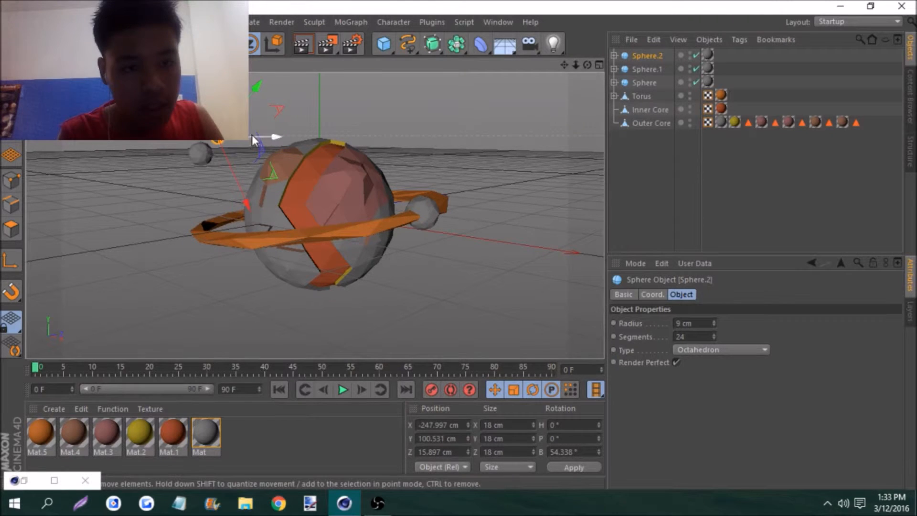
{"action": "left_click", "coordinate": [427, 146]}
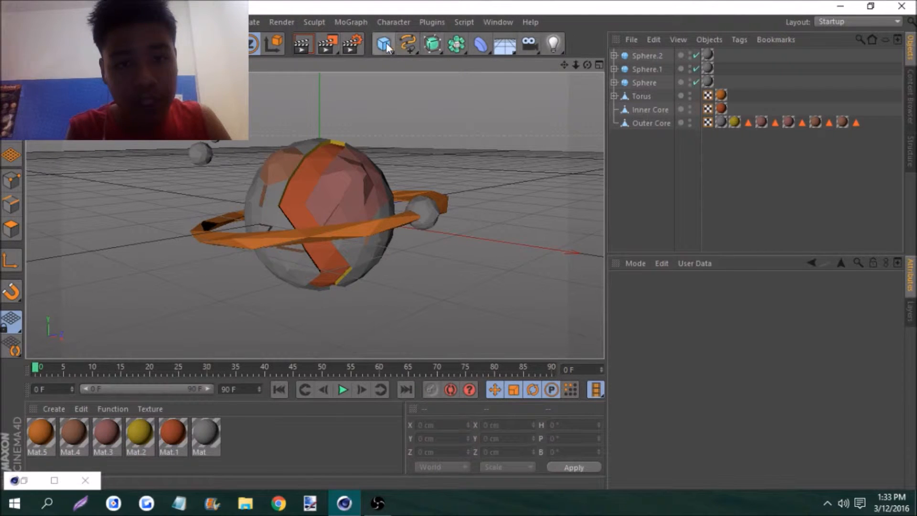
Add a Physical Sky and set its sun shadow density to 55%
{"action": "left_click_drag", "start_coordinate": [511, 45], "coordinate": [659, 67]}
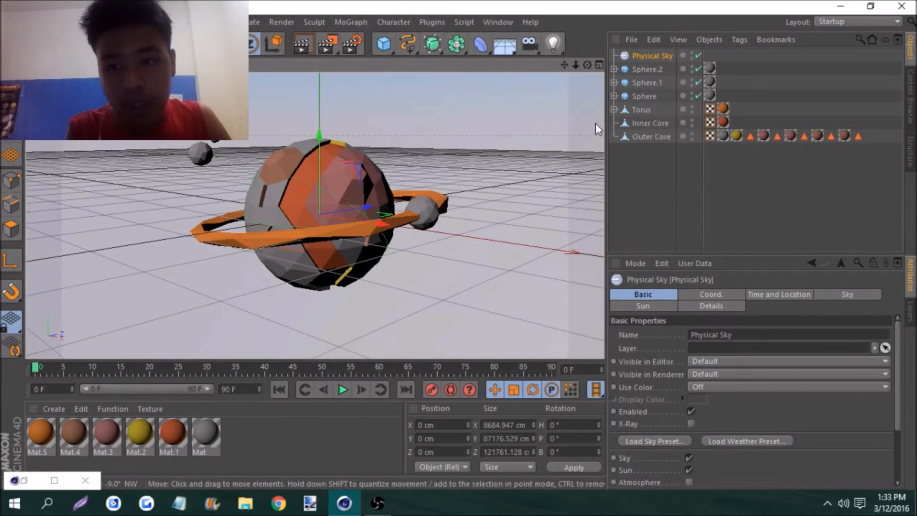
{"action": "left_click", "coordinate": [673, 306]}
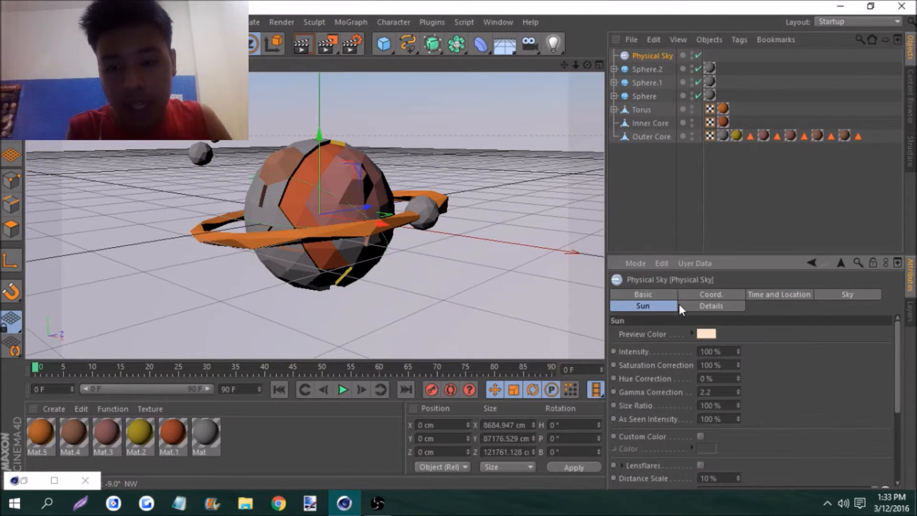
{"action": "left_click_drag", "start_coordinate": [898, 352], "coordinate": [874, 434]}
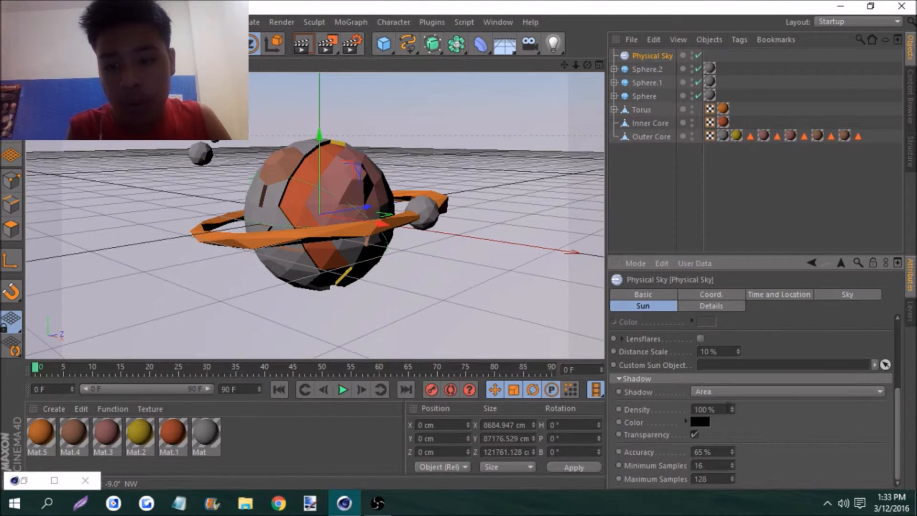
{"action": "left_click_drag", "start_coordinate": [735, 411], "coordinate": [735, 411]}
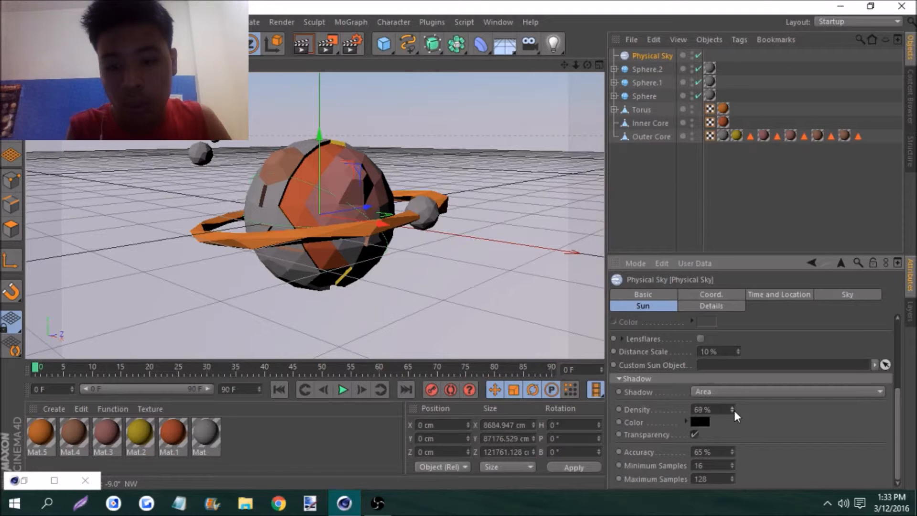
{"action": "left_click_drag", "start_coordinate": [735, 411], "coordinate": [735, 411]}
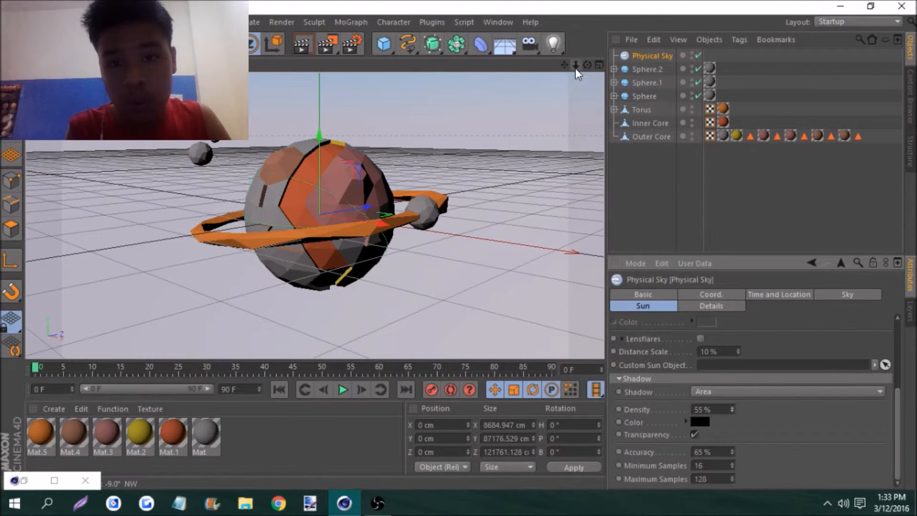
Rotate the Physical Sky to about H -243°, P -36°, B 351° to change the sunlight direction on the planet
{"action": "left_click_drag", "start_coordinate": [576, 66], "coordinate": [595, 67]}
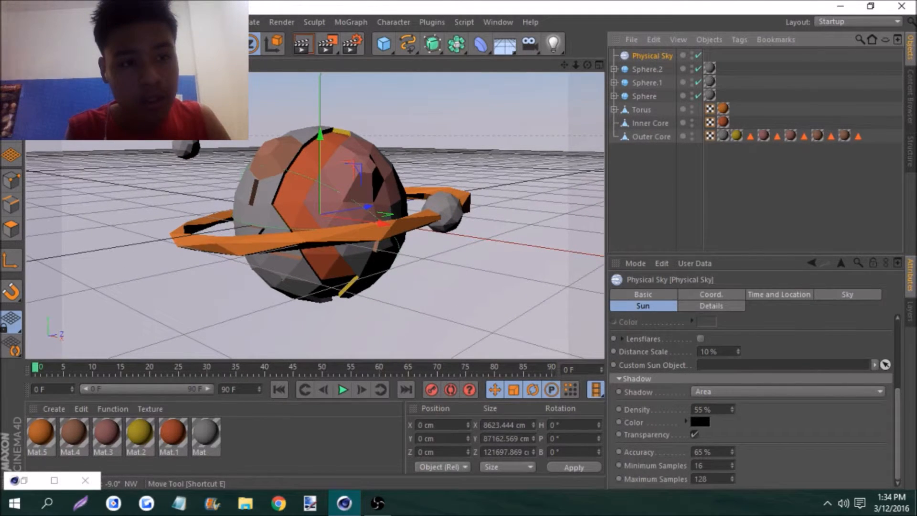
{"action": "key", "text": "r"}
{"action": "left_click_drag", "start_coordinate": [361, 213], "coordinate": [228, 337]}
{"action": "left_click_drag", "start_coordinate": [316, 201], "coordinate": [511, 162]}
{"action": "left_click_drag", "start_coordinate": [325, 247], "coordinate": [345, 130]}
Add two omni lights, moving one far below the planet to Y about -100610 cm and the other to Z about -420 cm
{"action": "left_click_drag", "start_coordinate": [553, 41], "coordinate": [615, 62]}
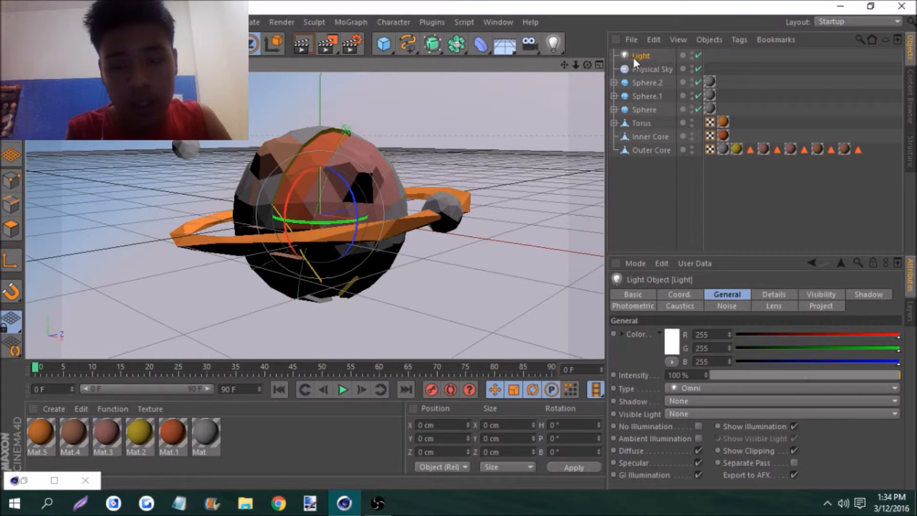
{"action": "key", "text": "e"}
{"action": "left_click_drag", "start_coordinate": [319, 157], "coordinate": [315, 349]}
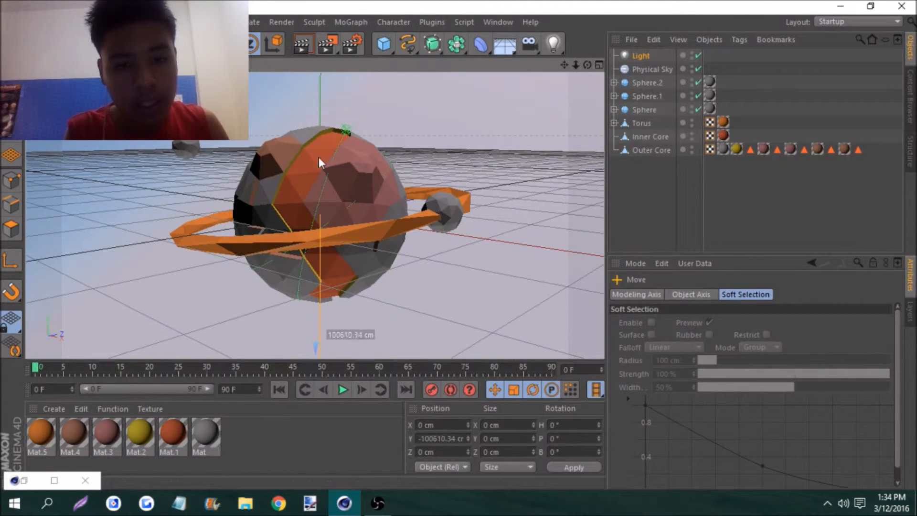
{"action": "left_click", "coordinate": [553, 43]}
{"action": "left_click_drag", "start_coordinate": [359, 205], "coordinate": [203, 308]}
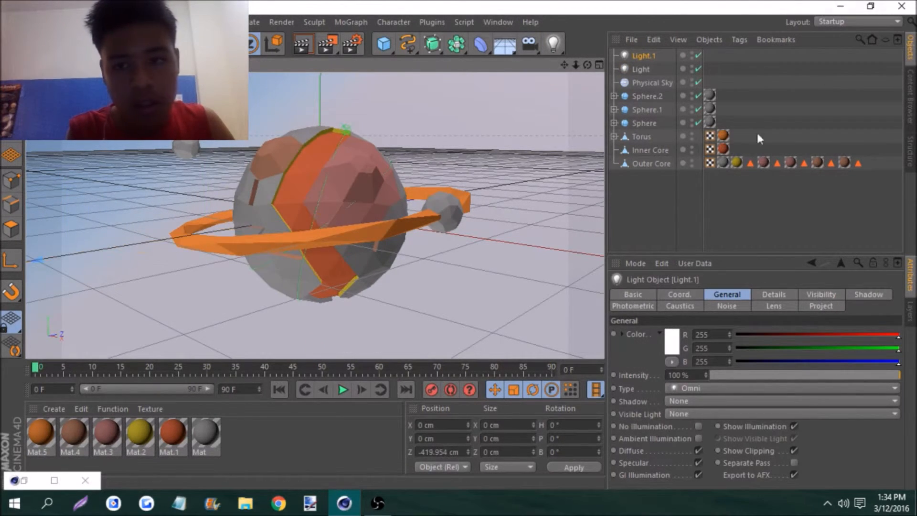
Rotate the Physical Sky to about H -118°, P 14°, B 394° to redirect the sunlight
{"action": "left_click", "coordinate": [653, 83]}
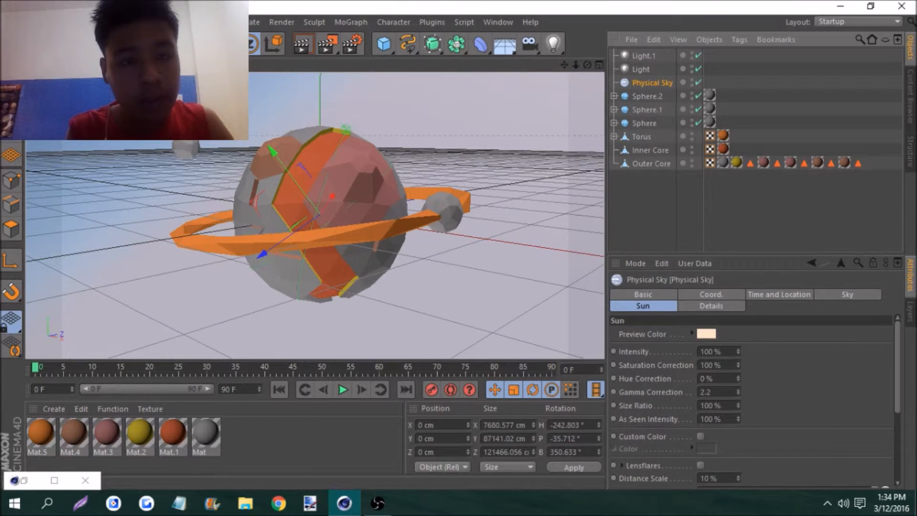
{"action": "key", "text": "r"}
{"action": "left_click_drag", "start_coordinate": [317, 222], "coordinate": [404, 208]}
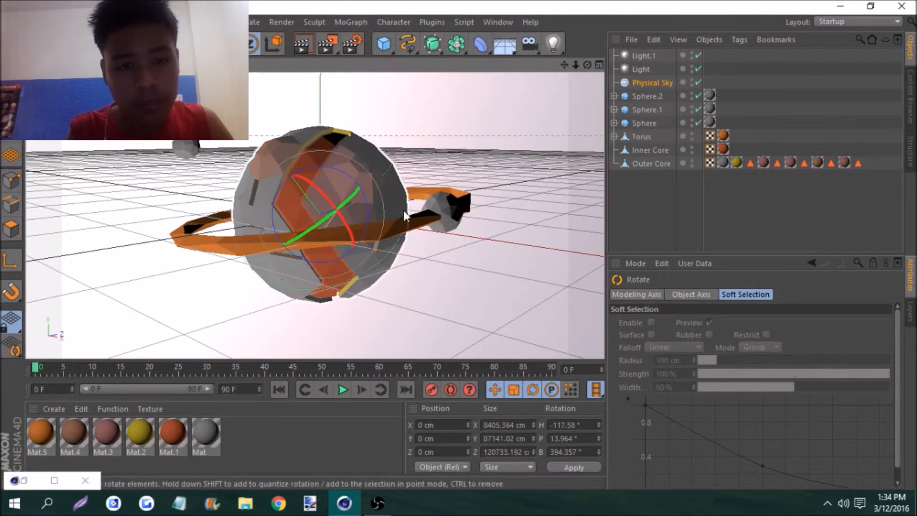
Add a plane at the planet's centre and set its width and height to 1000 cm each
{"action": "mouse_move", "coordinate": [564, 66]}
{"action": "left_mouse_down"}
{"action": "mouse_move", "coordinate": [555, 89]}
{"action": "mouse_move", "coordinate": [582, 71]}
{"action": "mouse_move", "coordinate": [579, 82]}
{"action": "mouse_move", "coordinate": [573, 68]}
{"action": "left_mouse_up"}
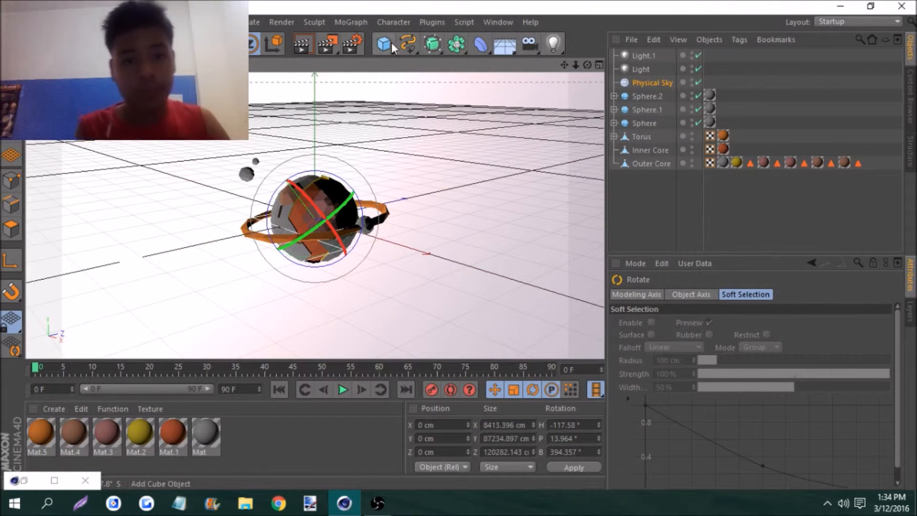
{"action": "left_click_drag", "start_coordinate": [384, 42], "coordinate": [502, 87]}
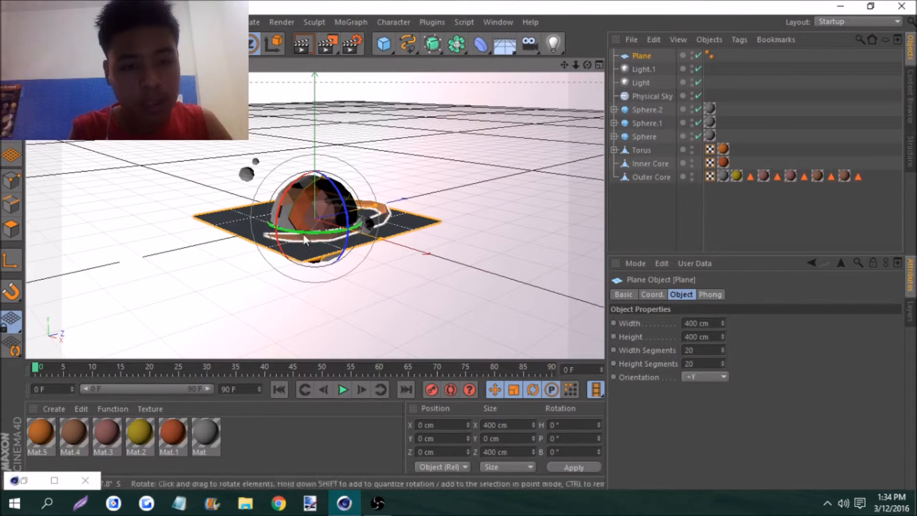
{"action": "left_click", "coordinate": [687, 324]}
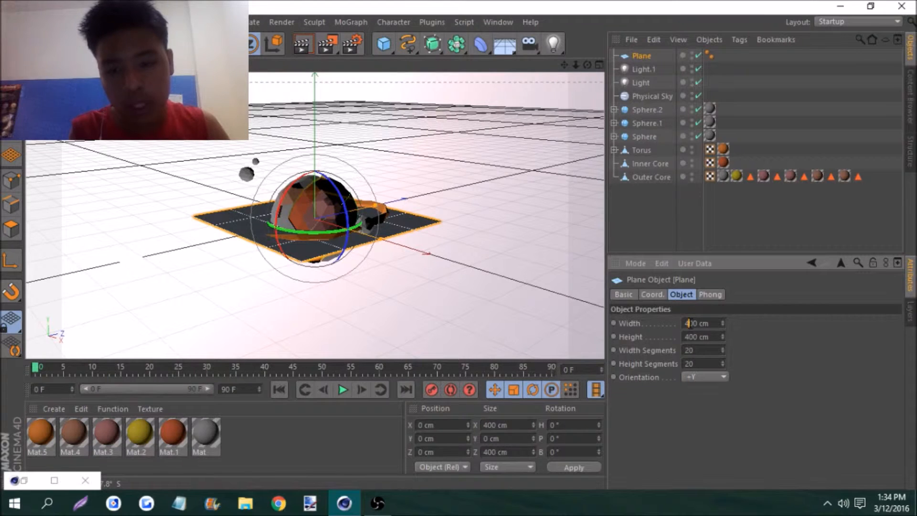
{"action": "type", "text": "10"}
{"action": "key", "text": "Return"}
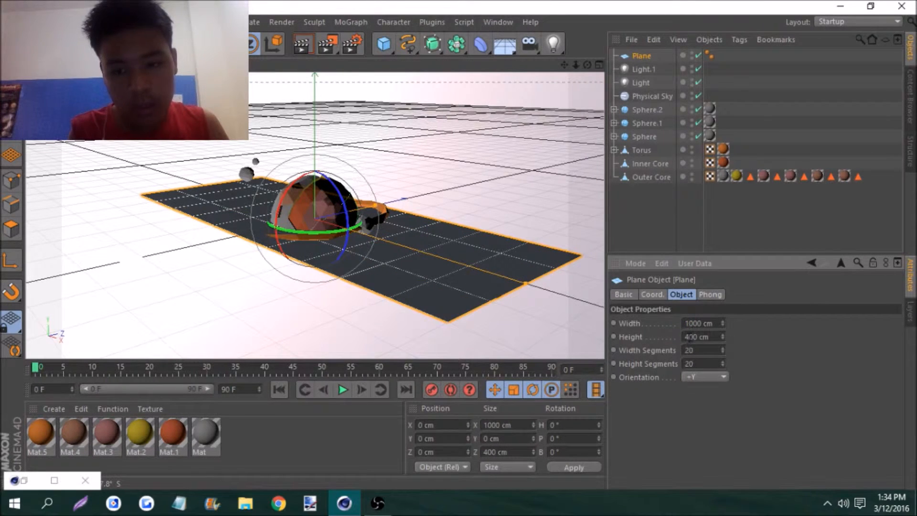
{"action": "type", "text": "10"}
{"action": "key", "text": "Return"}
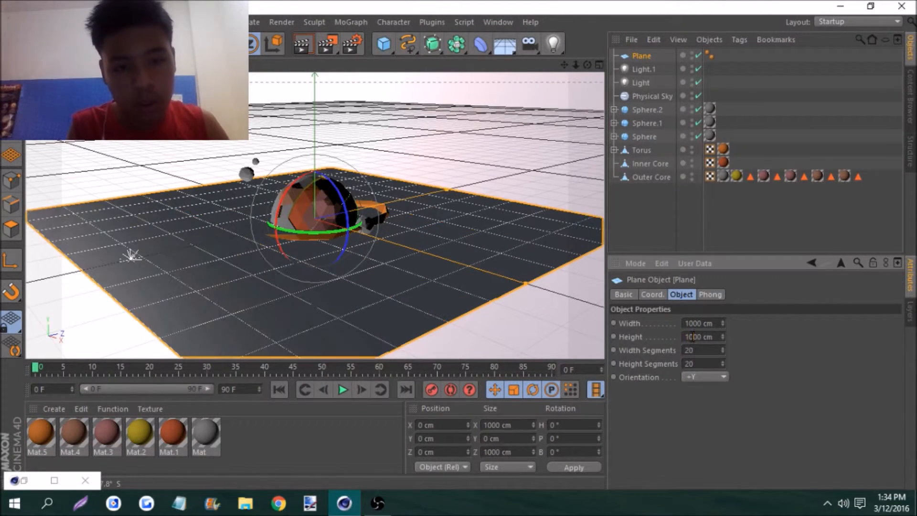
Delete the Phong tag from the plane, keeping the plane itself selected
{"action": "left_click", "coordinate": [711, 55]}
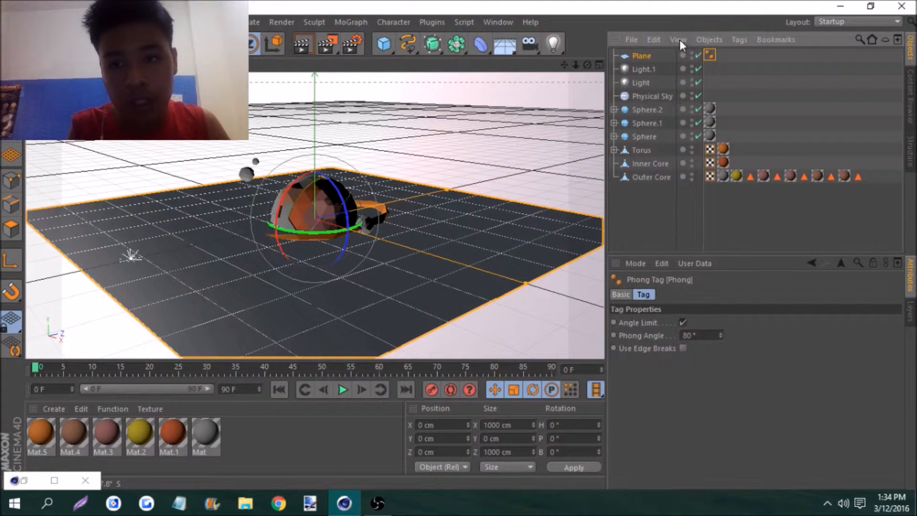
{"action": "left_click", "coordinate": [654, 39]}
{"action": "left_click", "coordinate": [660, 130]}
{"action": "left_click", "coordinate": [647, 61]}
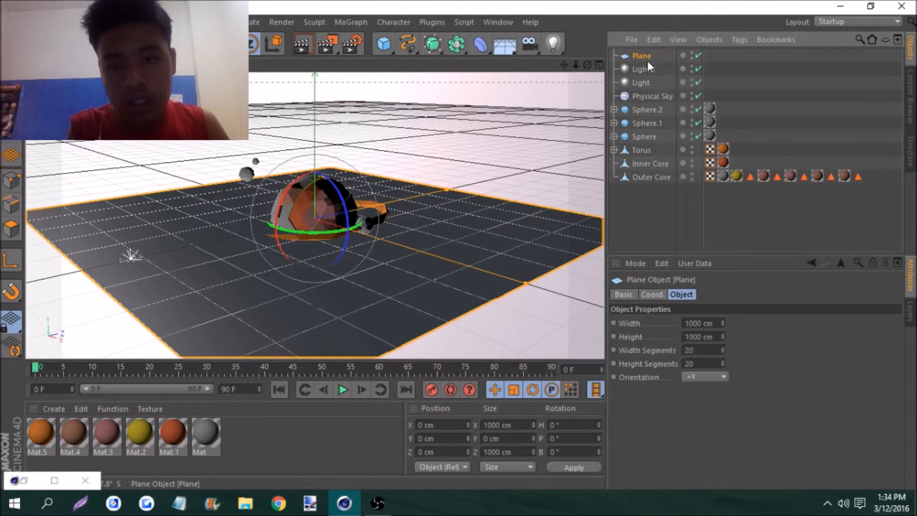
Rotate the plane upright to about P 91°, B 24° so it can stand as a backdrop
{"action": "left_click_drag", "start_coordinate": [286, 188], "coordinate": [269, 316]}
{"action": "left_click_drag", "start_coordinate": [576, 65], "coordinate": [535, 54]}
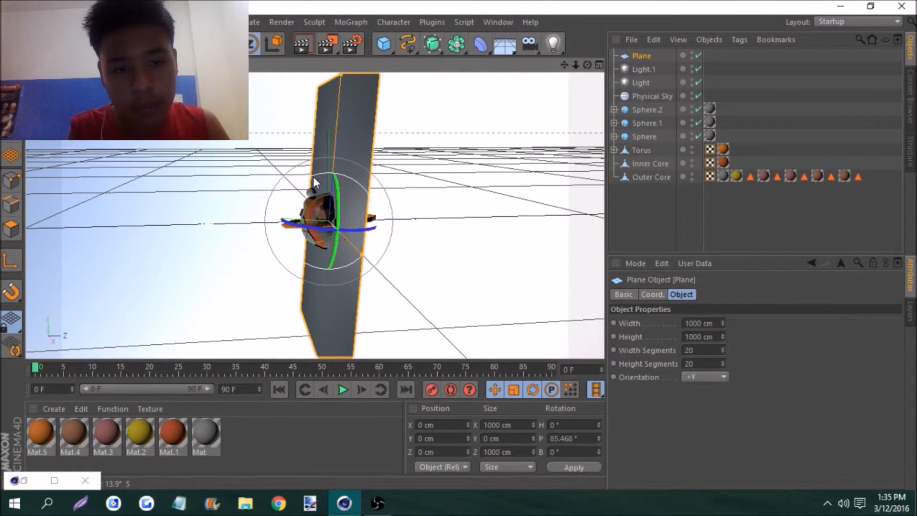
{"action": "left_click_drag", "start_coordinate": [313, 177], "coordinate": [317, 191]}
{"action": "mouse_move", "coordinate": [588, 65]}
{"action": "left_mouse_down"}
{"action": "mouse_move", "coordinate": [540, 67]}
{"action": "mouse_move", "coordinate": [597, 65]}
{"action": "left_mouse_up"}
{"action": "left_click_drag", "start_coordinate": [317, 232], "coordinate": [356, 206]}
{"action": "left_click_drag", "start_coordinate": [588, 66], "coordinate": [556, 67]}
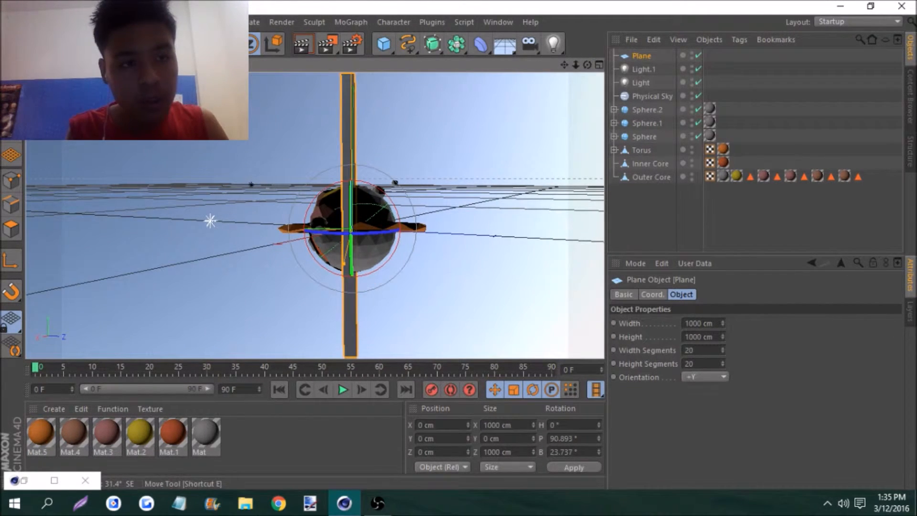
Move the upright plane behind the planet to about X -112 cm, Y 4 cm, Z 255 cm
{"action": "left_click", "coordinate": [97, 44]}
{"action": "left_click_drag", "start_coordinate": [311, 229], "coordinate": [493, 193]}
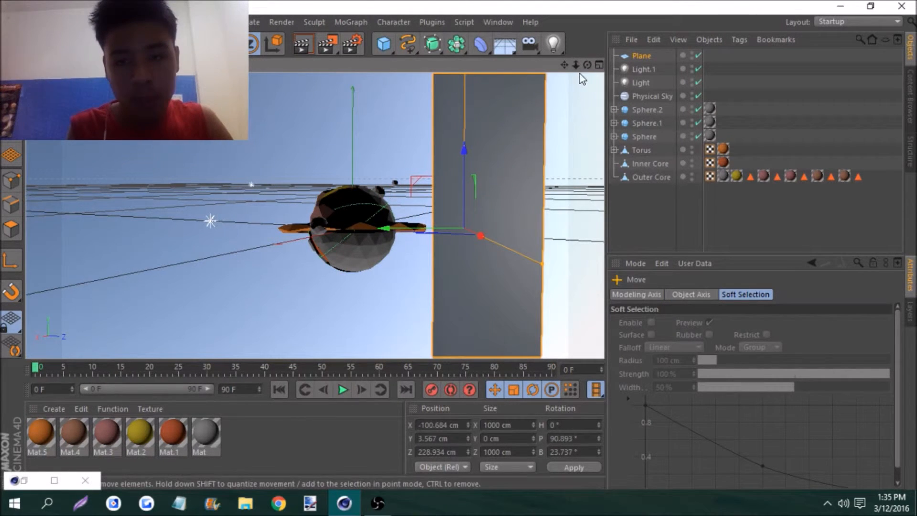
{"action": "left_click_drag", "start_coordinate": [588, 65], "coordinate": [593, 67]}
{"action": "left_click_drag", "start_coordinate": [367, 219], "coordinate": [378, 215]}
{"action": "left_click_drag", "start_coordinate": [588, 65], "coordinate": [603, 66]}
Convert the backdrop plane into an editable polygon object and switch to editing its points
{"action": "right_click", "coordinate": [504, 148]}
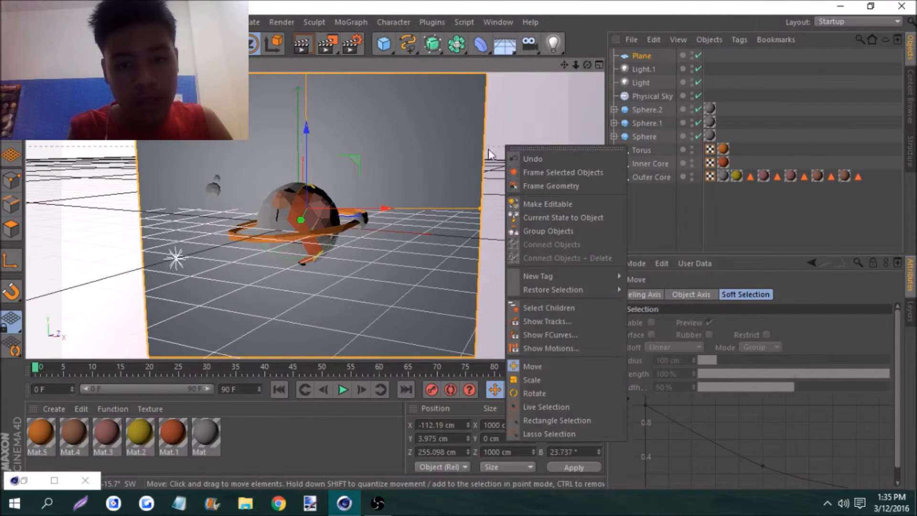
{"action": "left_click", "coordinate": [16, 227]}
{"action": "left_click", "coordinate": [12, 181]}
{"action": "left_click", "coordinate": [5, 158]}
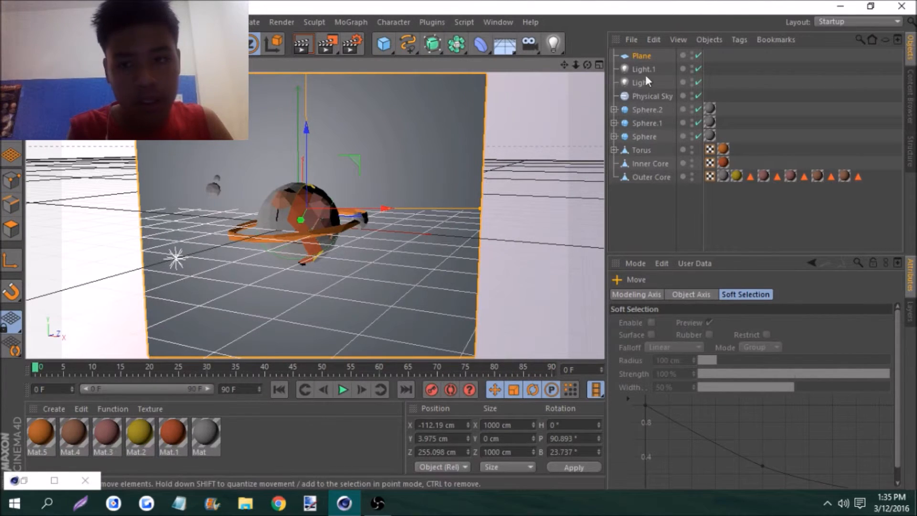
{"action": "left_click", "coordinate": [646, 56]}
{"action": "left_click", "coordinate": [10, 155]}
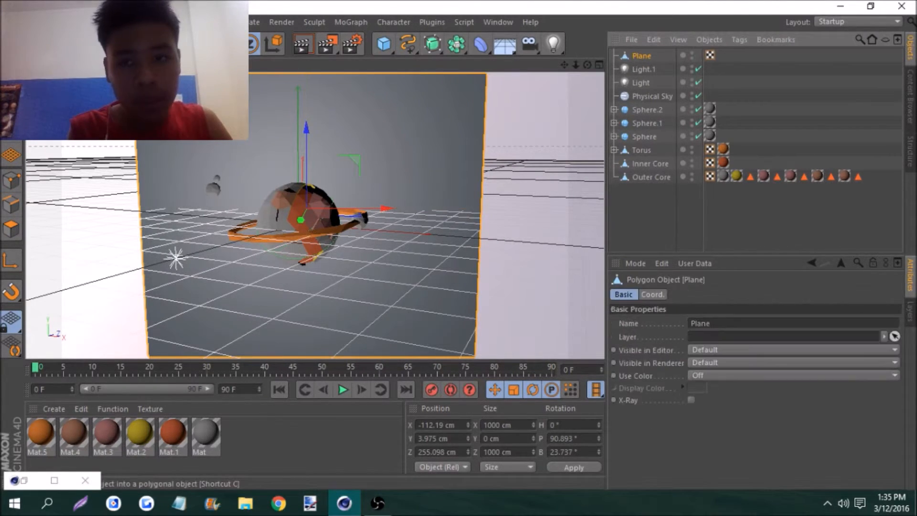
{"action": "left_click", "coordinate": [9, 180]}
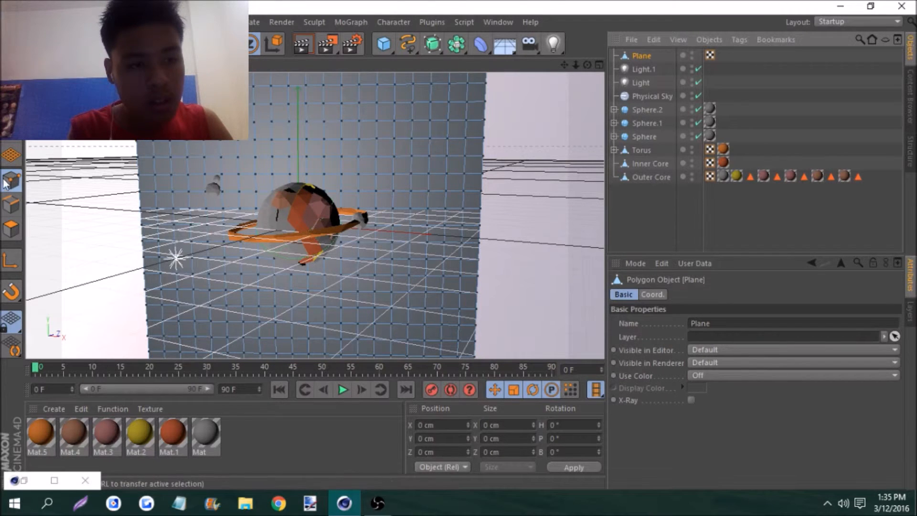
Sculpt uneven bumps across the backdrop plane with the Brush tool, using Constant falloff, Surface mode, 65% strength and a 70 cm radius
{"action": "right_click", "coordinate": [107, 144]}
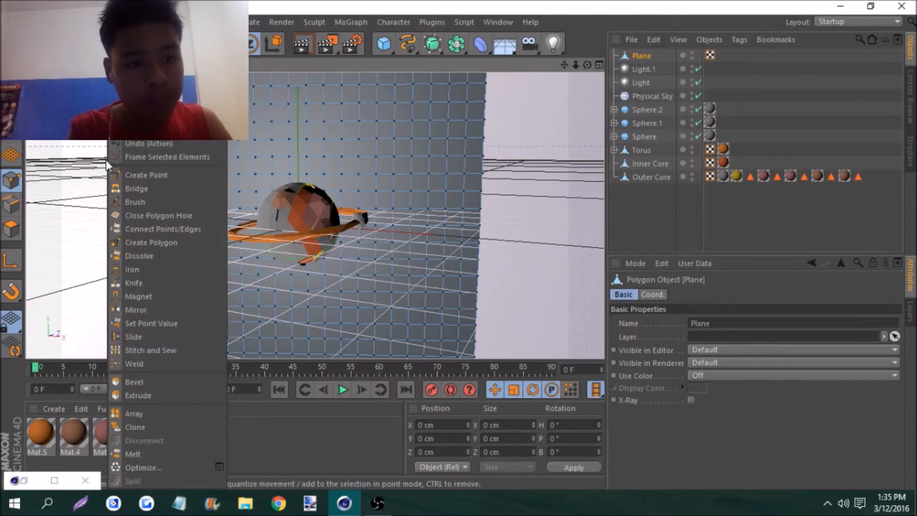
{"action": "left_click", "coordinate": [176, 213]}
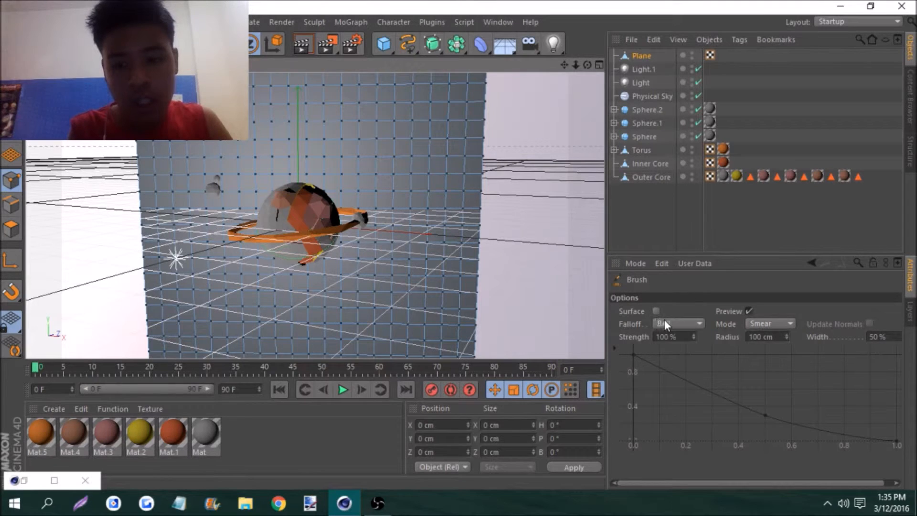
{"action": "left_click", "coordinate": [665, 322]}
{"action": "left_click", "coordinate": [674, 337]}
{"action": "left_click", "coordinate": [774, 325]}
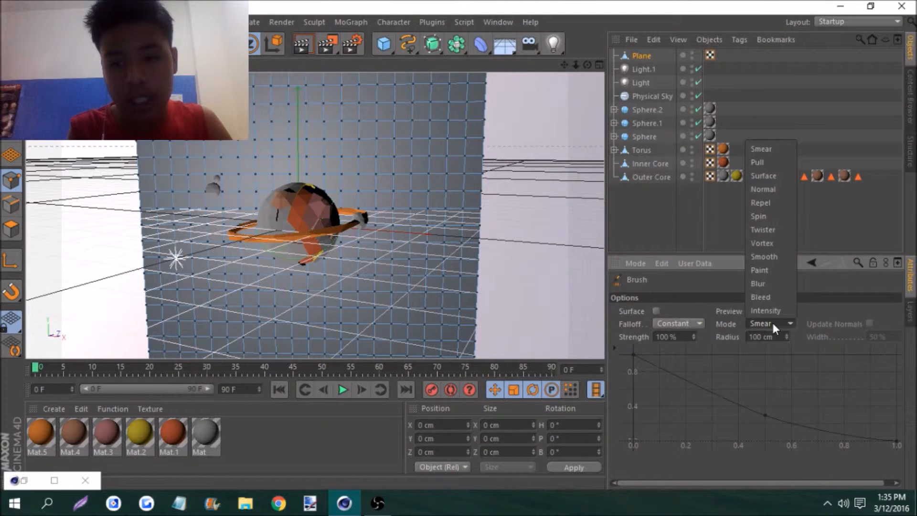
{"action": "left_click", "coordinate": [763, 175]}
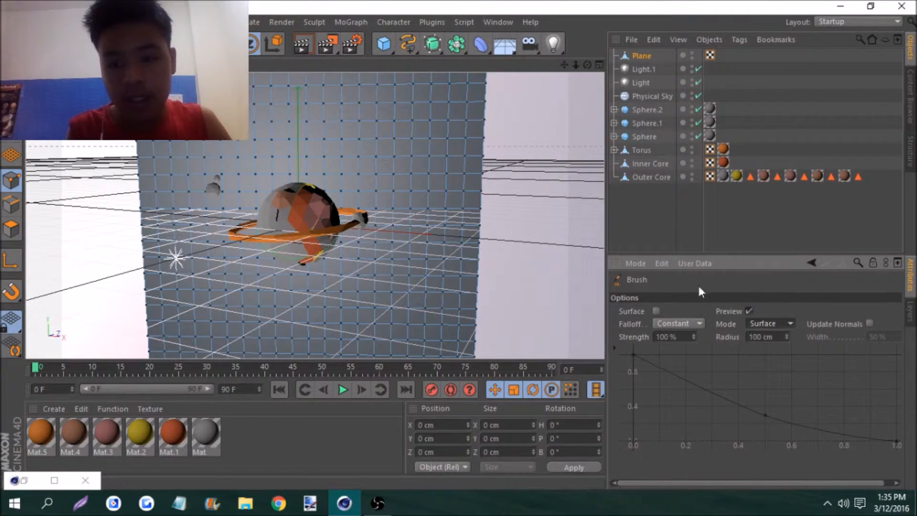
{"action": "left_click_drag", "start_coordinate": [693, 337], "coordinate": [693, 338]}
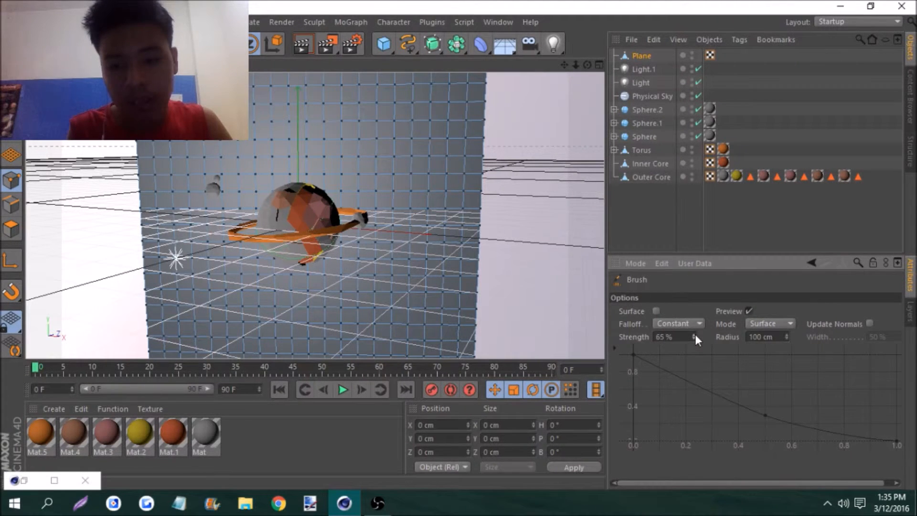
{"action": "left_click", "coordinate": [788, 339]}
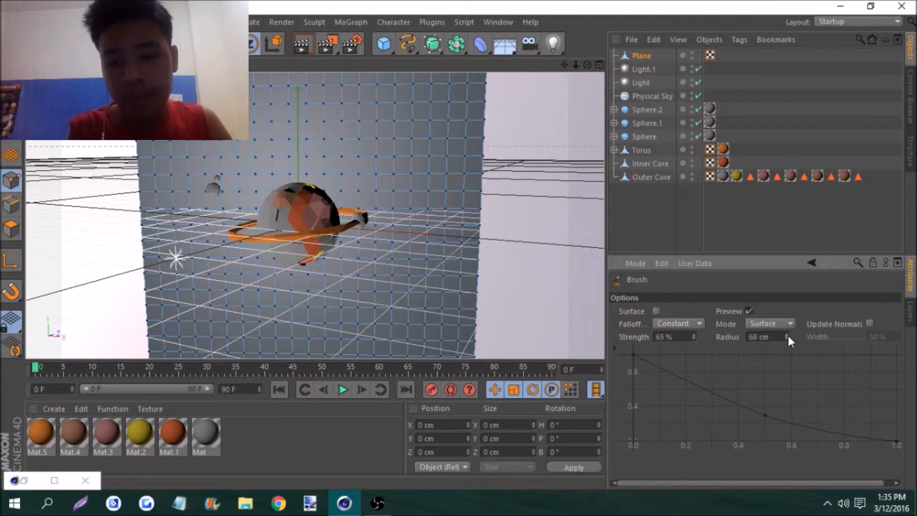
{"action": "left_click", "coordinate": [788, 335]}
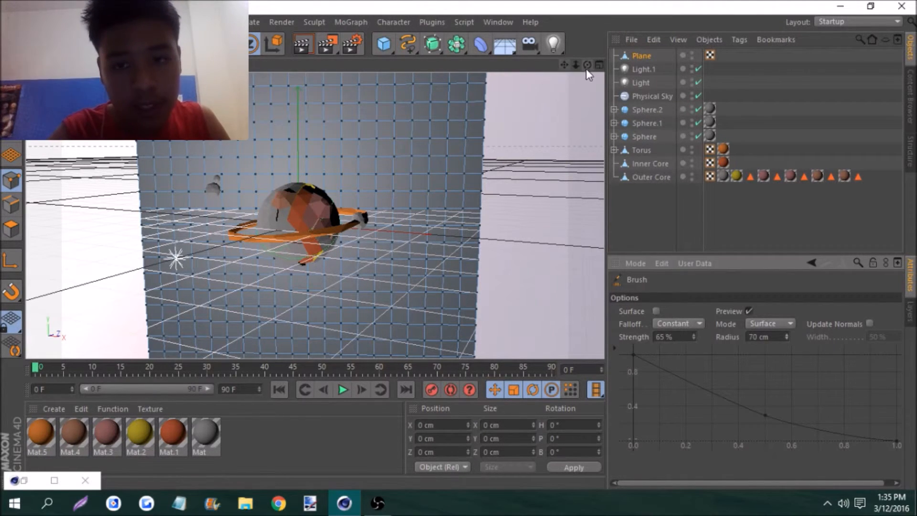
{"action": "left_click_drag", "start_coordinate": [578, 67], "coordinate": [564, 72]}
{"action": "mouse_move", "coordinate": [239, 98]}
{"action": "left_mouse_down"}
{"action": "mouse_move", "coordinate": [336, 94]}
{"action": "mouse_move", "coordinate": [207, 168]}
{"action": "mouse_move", "coordinate": [374, 172]}
{"action": "mouse_move", "coordinate": [437, 88]}
{"action": "mouse_move", "coordinate": [399, 199]}
{"action": "mouse_move", "coordinate": [254, 210]}
{"action": "mouse_move", "coordinate": [194, 255]}
{"action": "mouse_move", "coordinate": [425, 231]}
{"action": "mouse_move", "coordinate": [426, 257]}
{"action": "mouse_move", "coordinate": [342, 282]}
{"action": "mouse_move", "coordinate": [209, 298]}
{"action": "mouse_move", "coordinate": [408, 308]}
{"action": "left_mouse_up"}
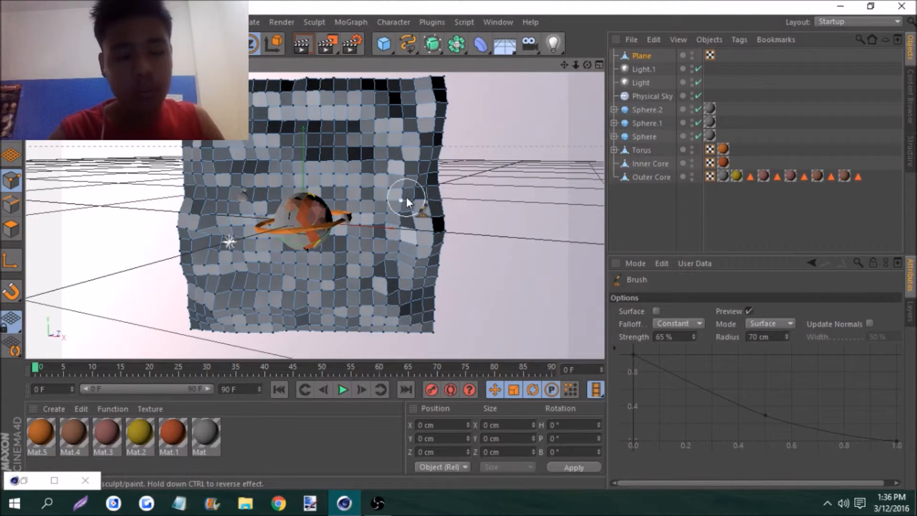
Move the whole sculpted plane farther behind the planet, to about X -186 cm, Y 7 cm, Z 424 cm
{"action": "mouse_move", "coordinate": [576, 65]}
{"action": "left_mouse_down"}
{"action": "mouse_move", "coordinate": [603, 65]}
{"action": "mouse_move", "coordinate": [507, 66]}
{"action": "mouse_move", "coordinate": [560, 65]}
{"action": "left_mouse_up"}
{"action": "left_click", "coordinate": [635, 56]}
{"action": "left_click", "coordinate": [98, 44]}
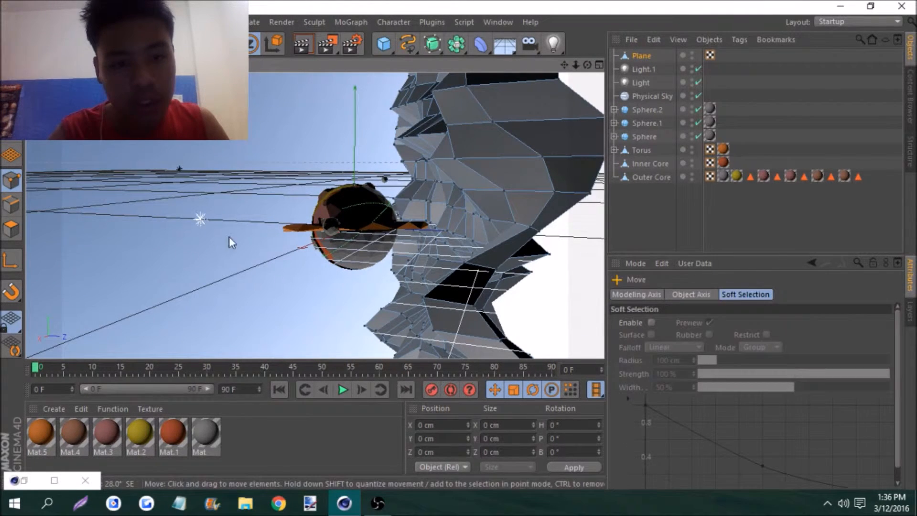
{"action": "left_click", "coordinate": [11, 103]}
{"action": "left_click_drag", "start_coordinate": [423, 225], "coordinate": [498, 173]}
{"action": "left_click_drag", "start_coordinate": [588, 65], "coordinate": [688, 66]}
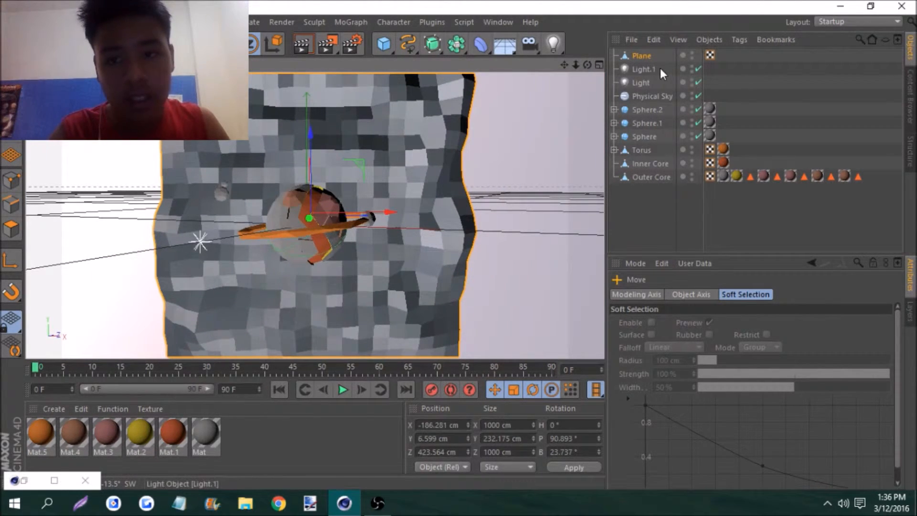
Add a Polygon Reduction deformer as a child of the backdrop plane and set its reduction strength to 60%
{"action": "left_click", "coordinate": [481, 45]}
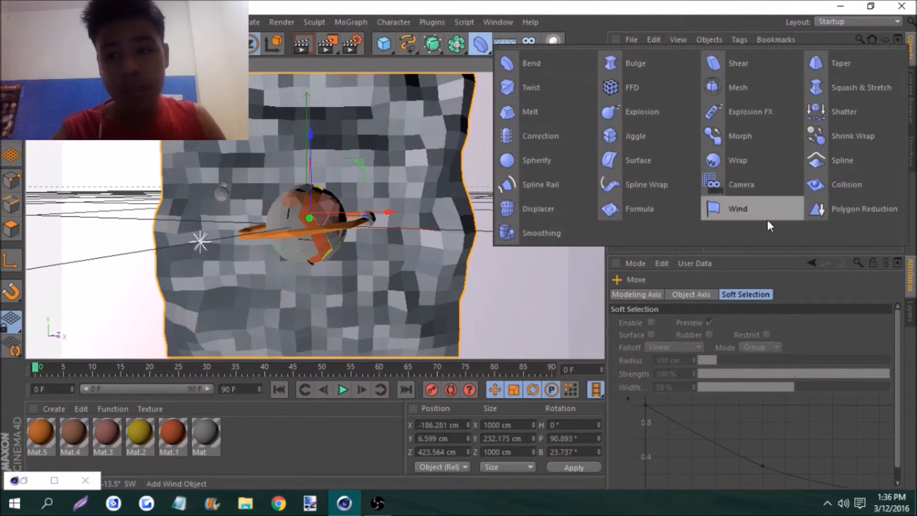
{"action": "left_click", "coordinate": [817, 210]}
{"action": "left_click_drag", "start_coordinate": [647, 54], "coordinate": [642, 70]}
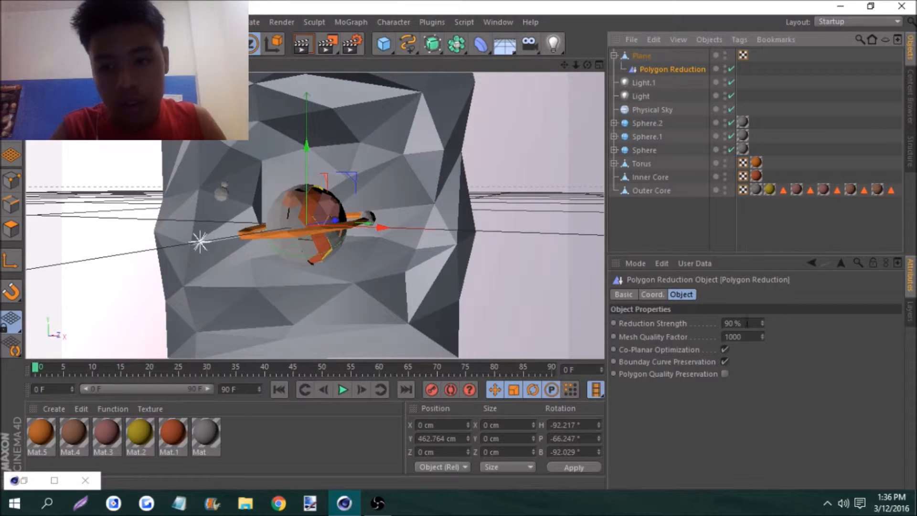
{"action": "left_click", "coordinate": [727, 323]}
{"action": "key", "text": "BackSpace"}
{"action": "type", "text": "6"}
{"action": "key", "text": "Return"}
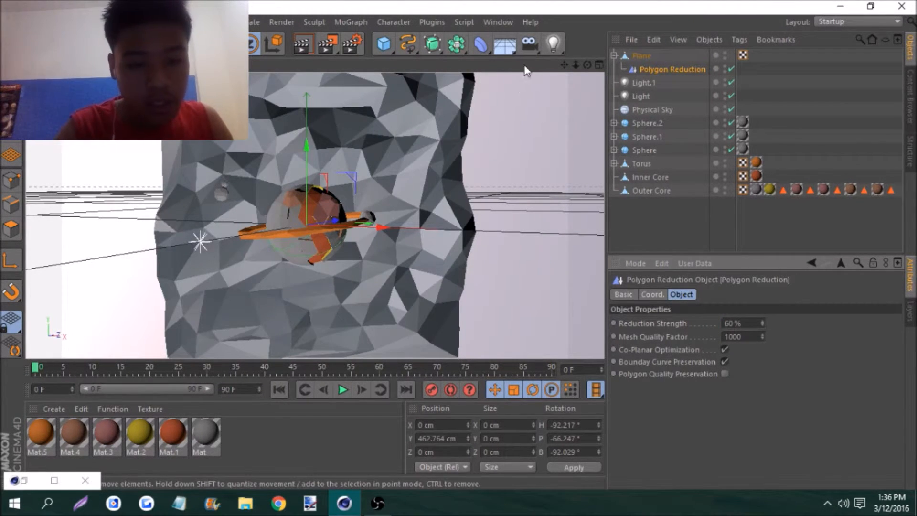
Create a new material with a dark purple color of about R 78, G 60, B 88
{"action": "left_click", "coordinate": [53, 409]}
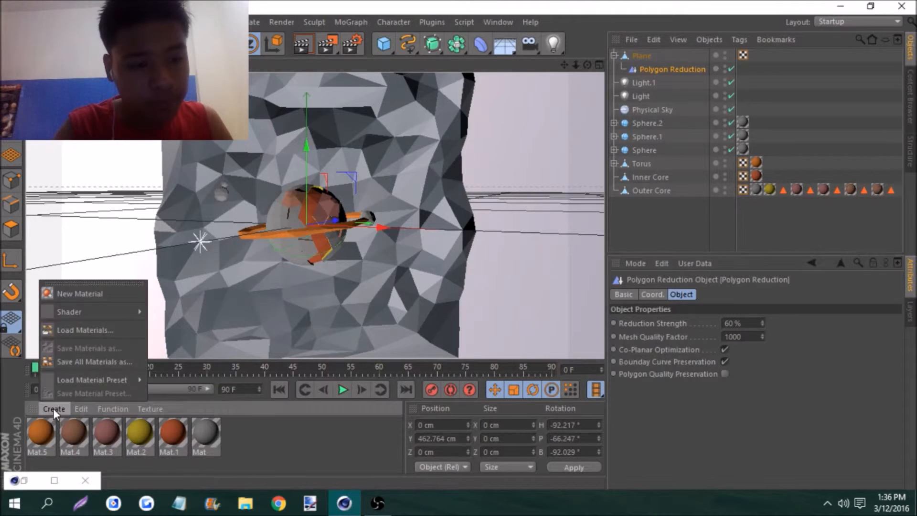
{"action": "left_click", "coordinate": [76, 295]}
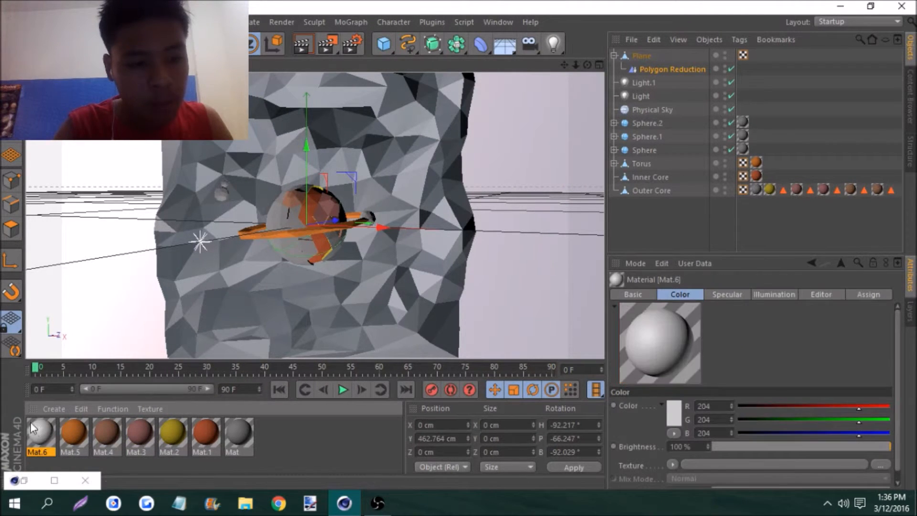
{"action": "double_click", "coordinate": [37, 426]}
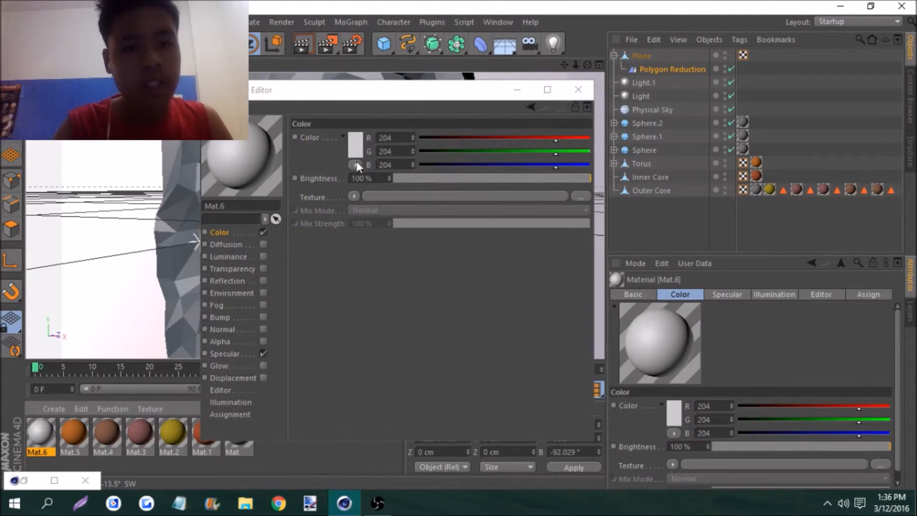
{"action": "left_click", "coordinate": [358, 155]}
{"action": "left_click", "coordinate": [361, 150]}
{"action": "left_click_drag", "start_coordinate": [419, 99], "coordinate": [424, 97]}
{"action": "left_click_drag", "start_coordinate": [320, 139], "coordinate": [312, 150]}
{"action": "left_click", "coordinate": [334, 215]}
{"action": "left_click", "coordinate": [578, 89]}
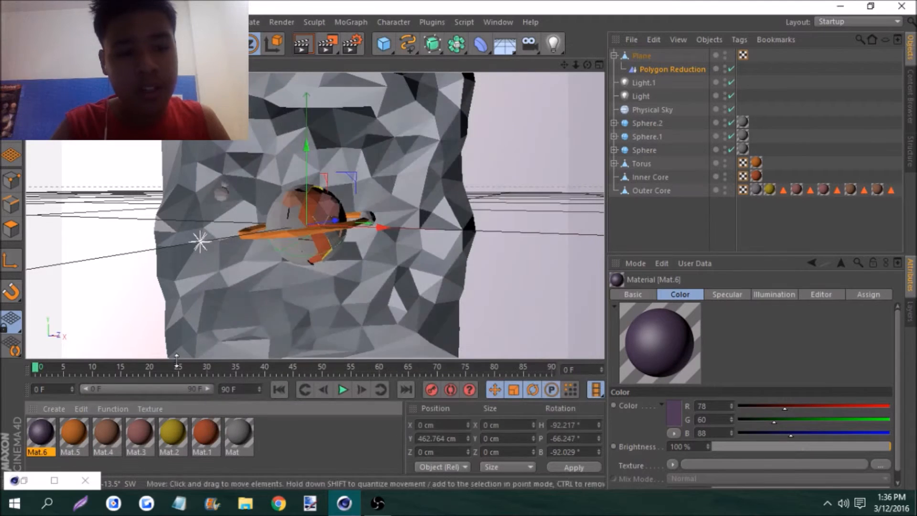
Apply the dark purple material to the backdrop plane
{"action": "left_click_drag", "start_coordinate": [280, 189], "coordinate": [281, 190]}
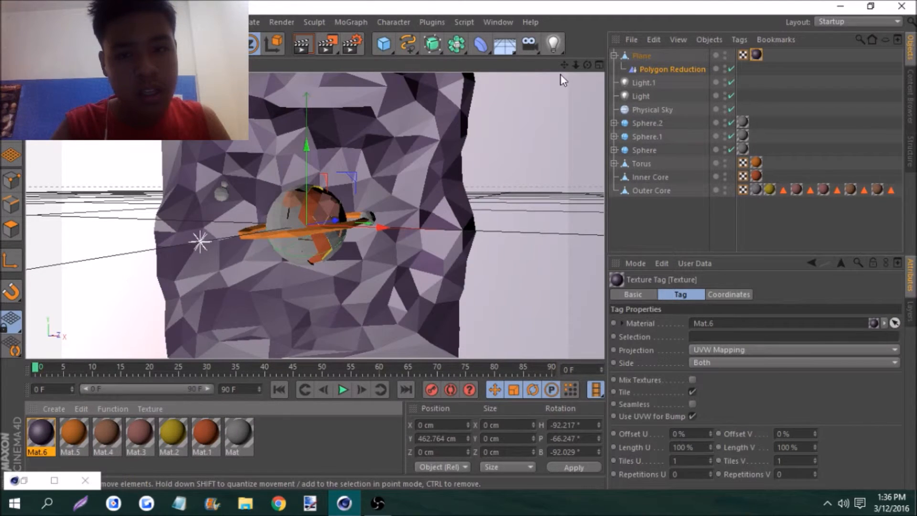
{"action": "scroll", "coordinate": [315, 216], "scroll_direction": "up", "scroll_amount": 5}
{"action": "scroll", "coordinate": [315, 216], "scroll_direction": "up", "scroll_amount": 4}
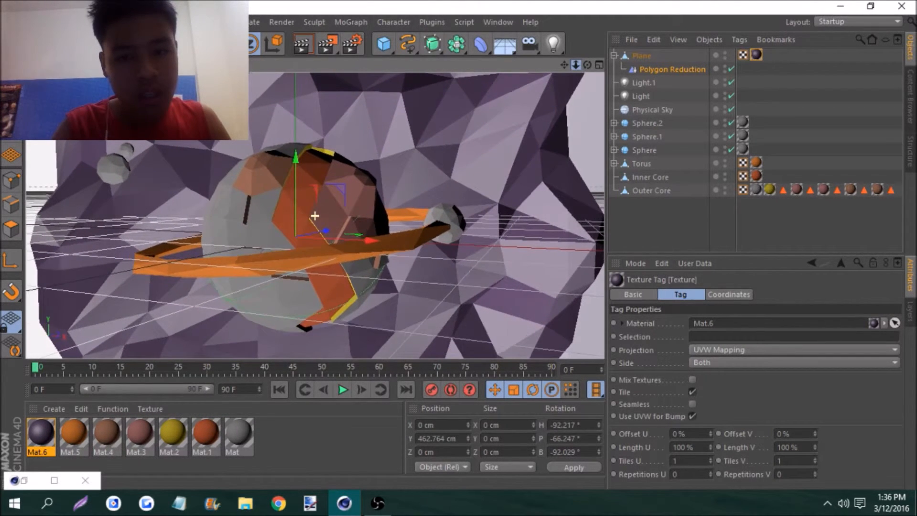
Move the purple backdrop plane closer behind the planet, to about X -162 cm, Y 6 cm, Z 367 cm
{"action": "left_click_drag", "start_coordinate": [567, 66], "coordinate": [570, 52]}
{"action": "left_click", "coordinate": [487, 146]}
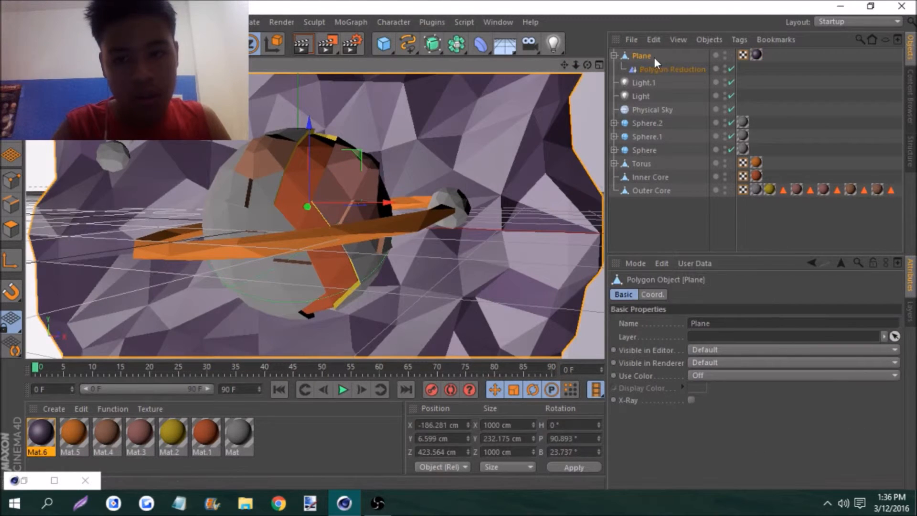
{"action": "left_click_drag", "start_coordinate": [577, 65], "coordinate": [516, 81]}
{"action": "left_click_drag", "start_coordinate": [573, 169], "coordinate": [614, 165]}
{"action": "left_click_drag", "start_coordinate": [588, 65], "coordinate": [608, 68]}
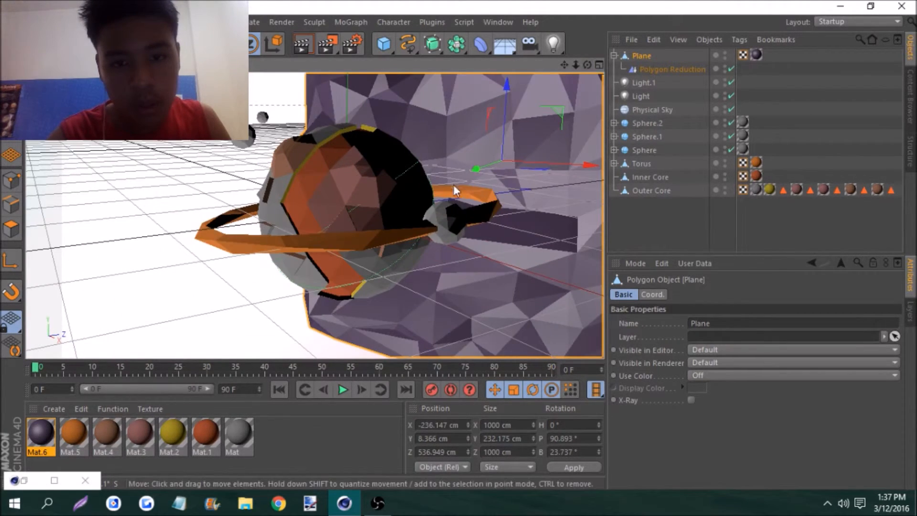
{"action": "left_click_drag", "start_coordinate": [475, 170], "coordinate": [449, 192]}
{"action": "left_click_drag", "start_coordinate": [588, 65], "coordinate": [635, 55]}
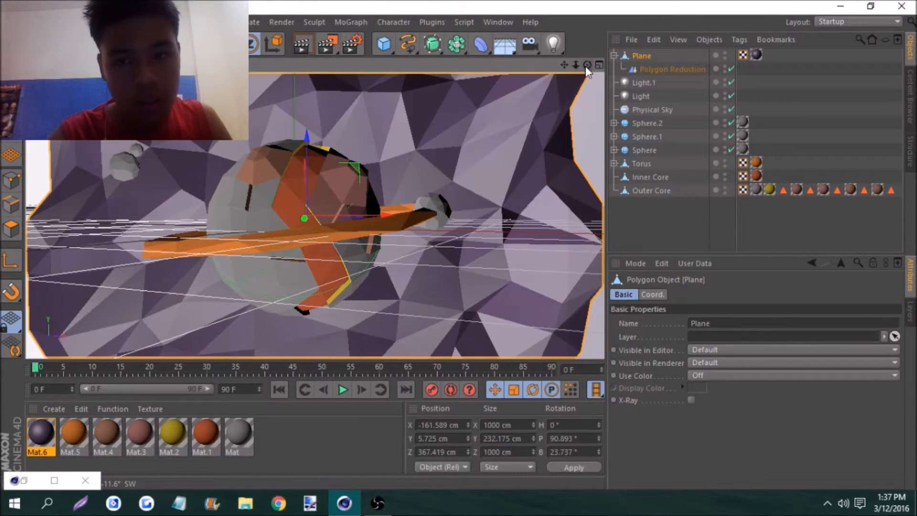
{"action": "mouse_move", "coordinate": [577, 66]}
{"action": "left_mouse_down"}
{"action": "mouse_move", "coordinate": [591, 65]}
{"action": "mouse_move", "coordinate": [573, 63]}
{"action": "mouse_move", "coordinate": [579, 58]}
{"action": "left_mouse_up"}
Delete the Light.1 object from the scene
{"action": "left_click", "coordinate": [619, 82]}
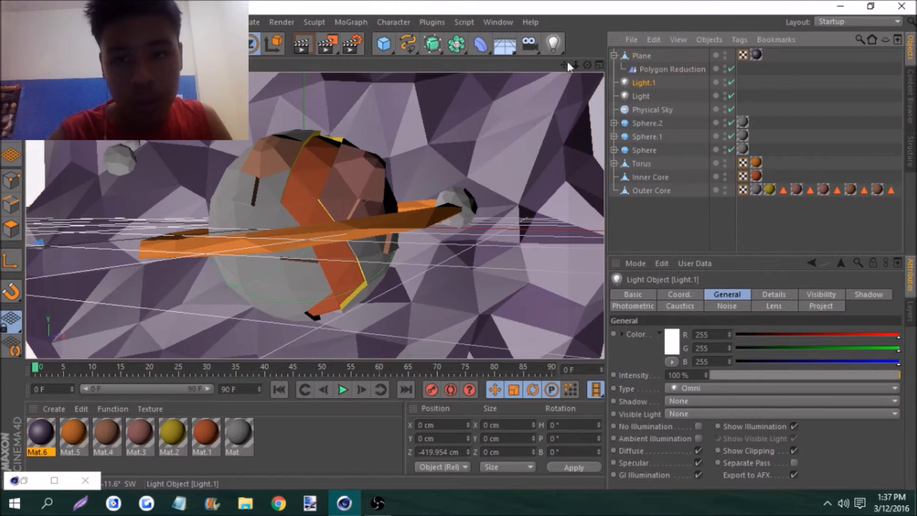
{"action": "left_click", "coordinate": [659, 44]}
{"action": "left_click", "coordinate": [665, 128]}
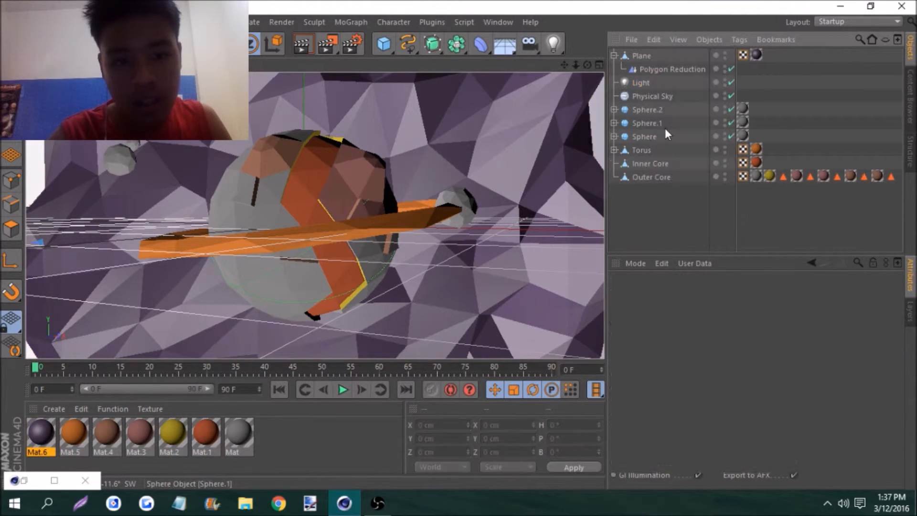
{"action": "left_click", "coordinate": [646, 84]}
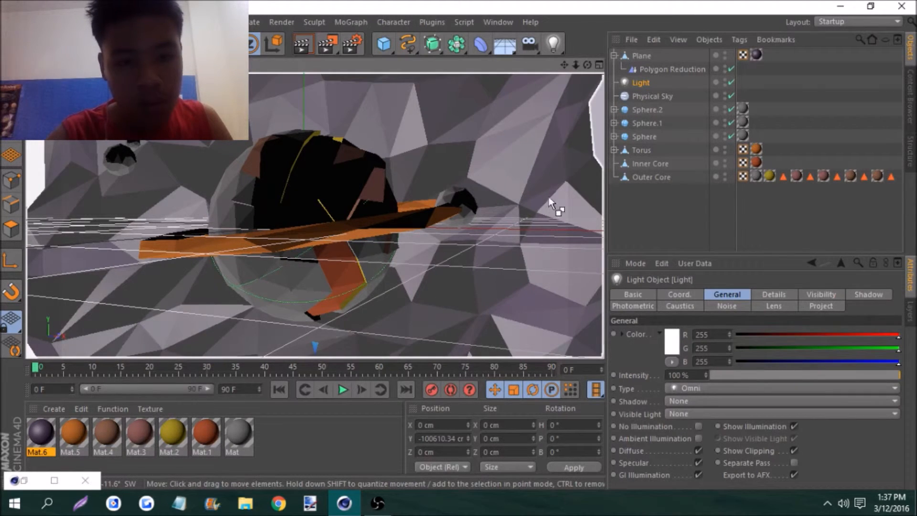
{"action": "left_click", "coordinate": [553, 44]}
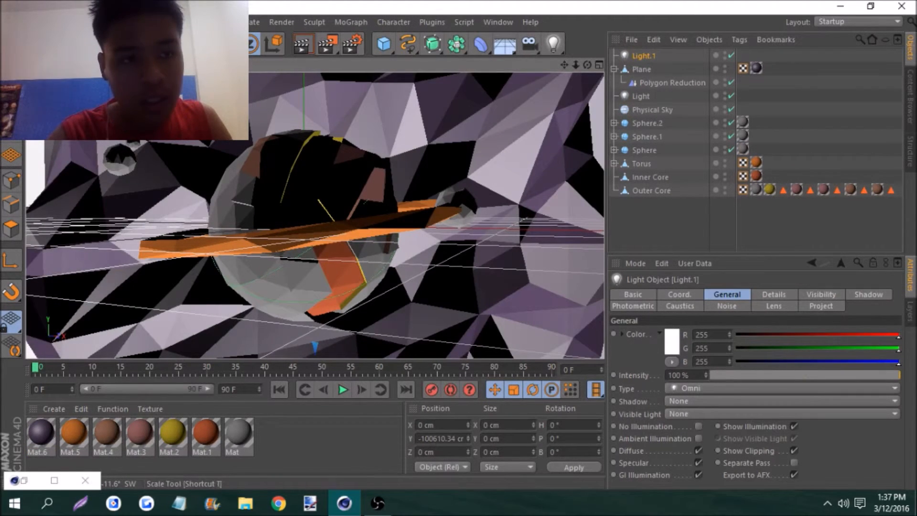
{"action": "left_click_drag", "start_coordinate": [582, 66], "coordinate": [625, 65]}
{"action": "key", "text": "ctrl+z"}
{"action": "key", "text": "ctrl+z"}
Add a new light and place it above and in front of the planet, at about Y 172 cm, Z -346 cm
{"action": "left_click", "coordinate": [553, 43]}
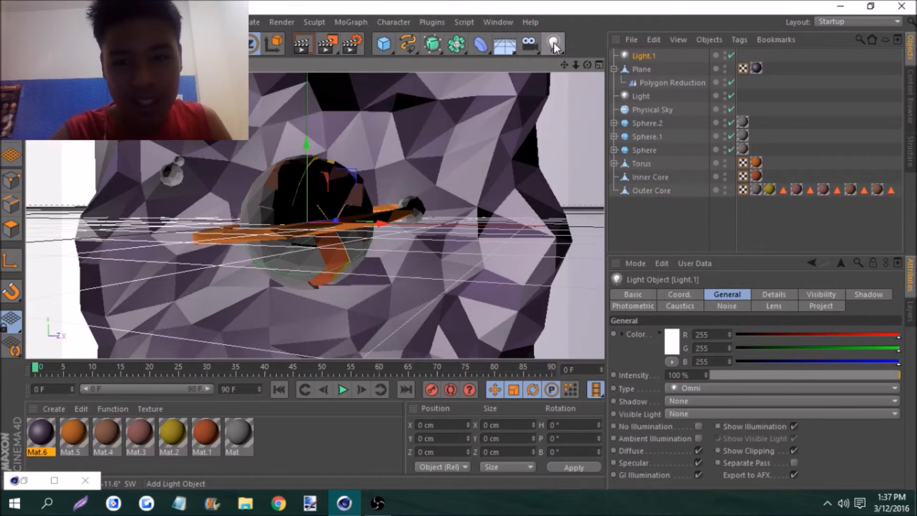
{"action": "left_click_drag", "start_coordinate": [310, 152], "coordinate": [308, 174]}
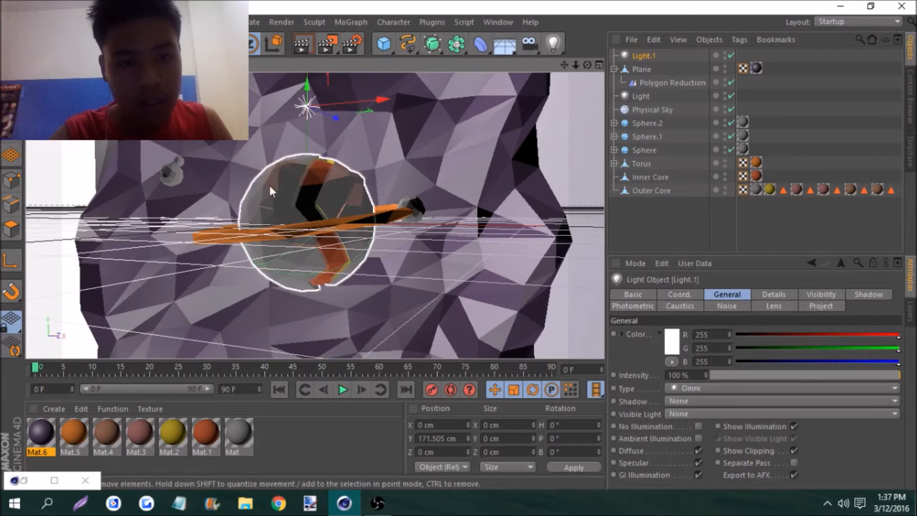
{"action": "left_click_drag", "start_coordinate": [332, 119], "coordinate": [248, 93]}
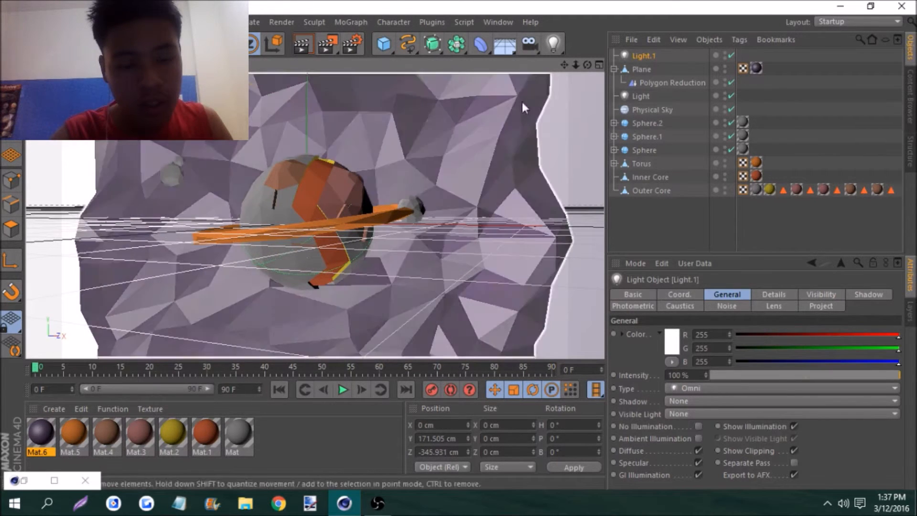
Render the close-up of the planet to the Picture Viewer and scale the preview to 48%
{"action": "left_click_drag", "start_coordinate": [578, 66], "coordinate": [626, 66]}
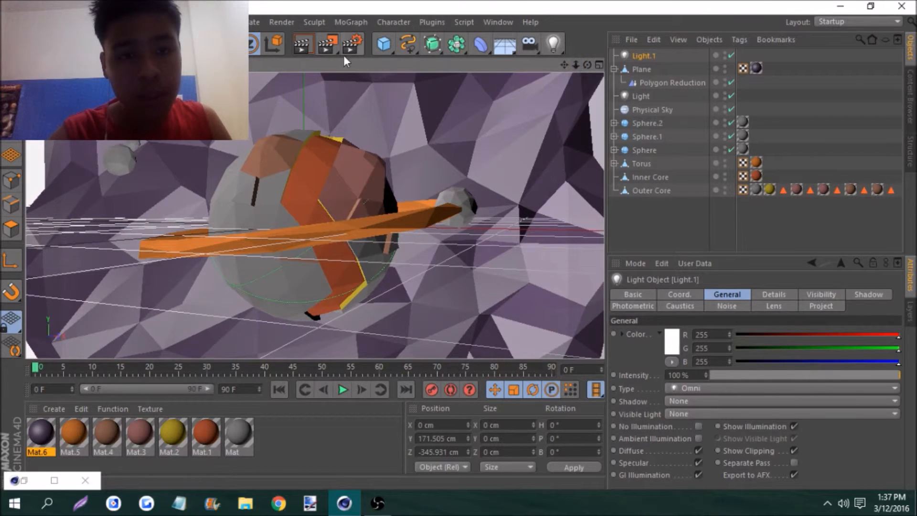
{"action": "left_click", "coordinate": [328, 43]}
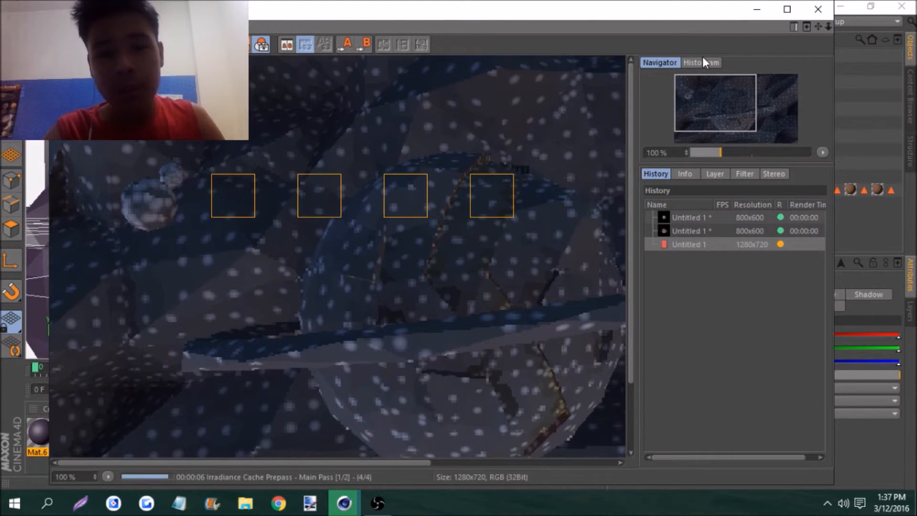
{"action": "mouse_move", "coordinate": [721, 152]}
{"action": "left_mouse_down"}
{"action": "mouse_move", "coordinate": [695, 152]}
{"action": "mouse_move", "coordinate": [712, 141]}
{"action": "left_mouse_up"}
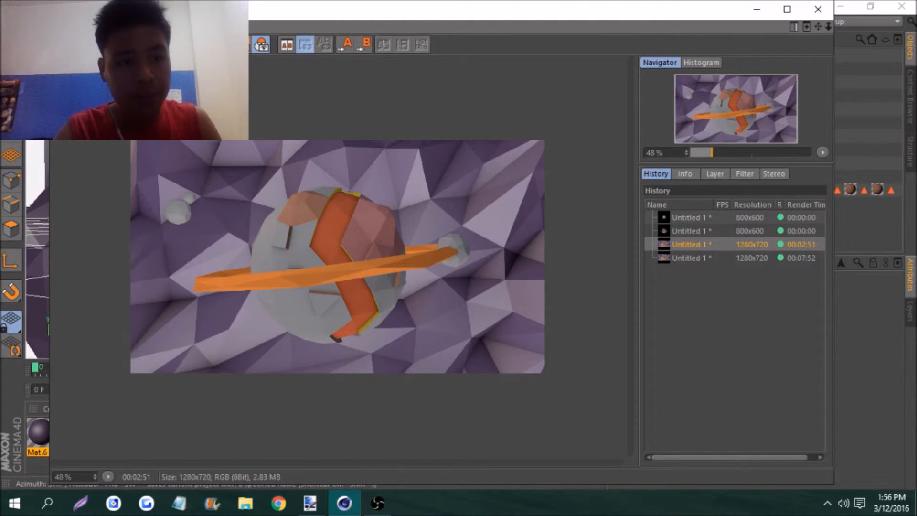
Save the finished render as Ringed Planet Tutorial in the Low Poly Tutorial folder, replacing the existing file
{"action": "key", "text": "ctrl+shift+s"}
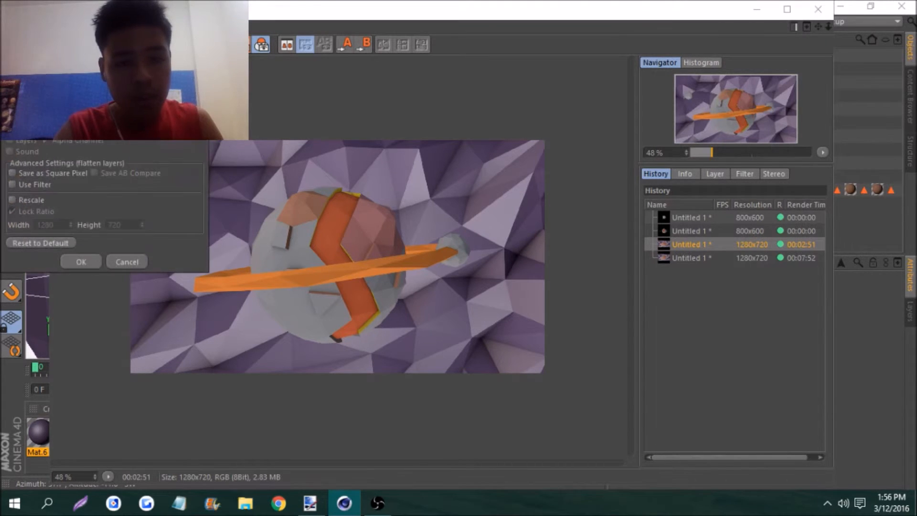
{"action": "left_click", "coordinate": [75, 262]}
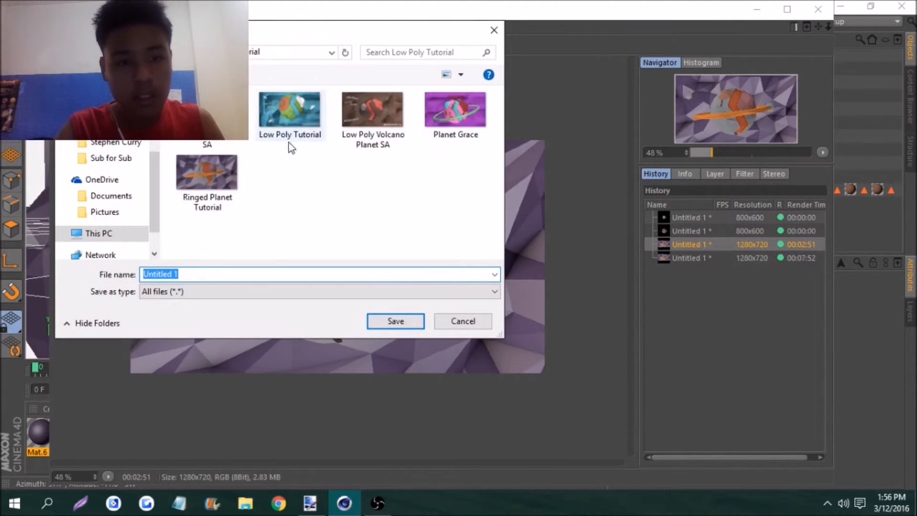
{"action": "left_click", "coordinate": [238, 173]}
{"action": "left_click", "coordinate": [395, 321]}
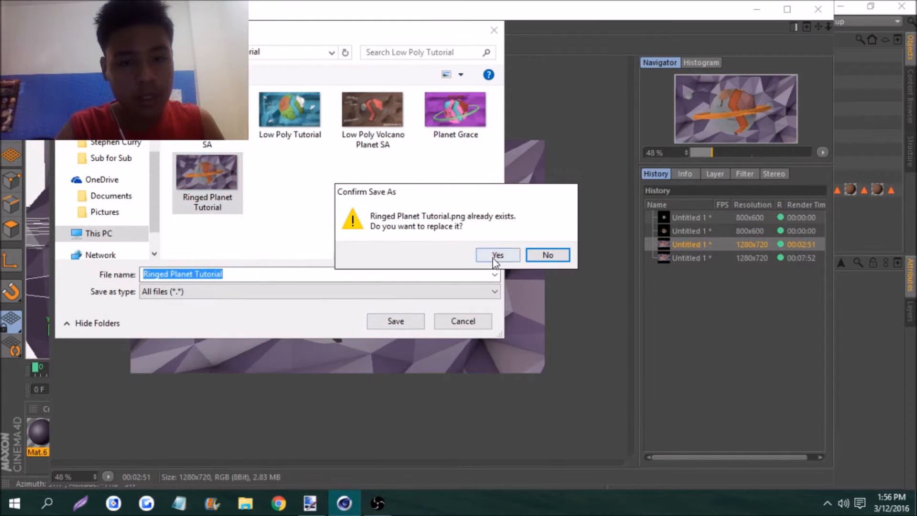
{"action": "left_click", "coordinate": [496, 254]}
Switch to Paint.NET, open the Ringed Planet Tutorial image and add an empty layer above it
{"action": "left_click", "coordinate": [310, 503]}
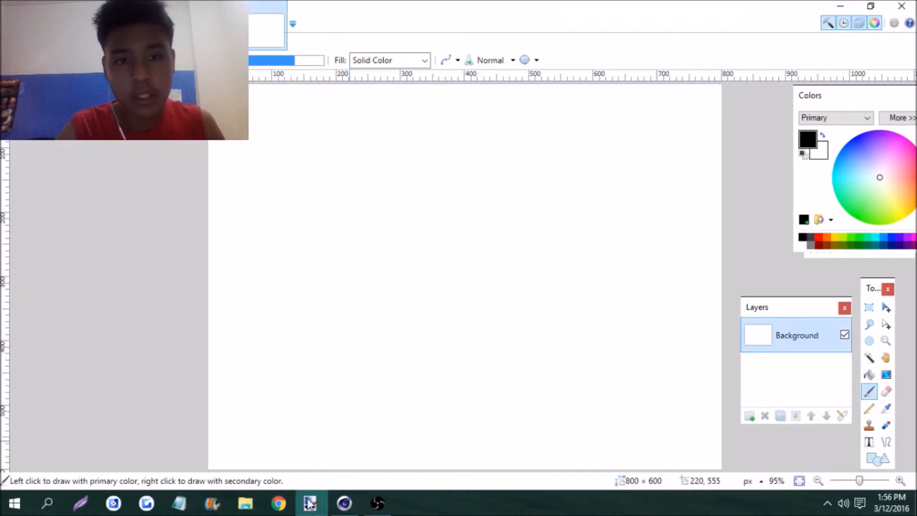
{"action": "left_click", "coordinate": [11, 22]}
{"action": "left_click", "coordinate": [28, 55]}
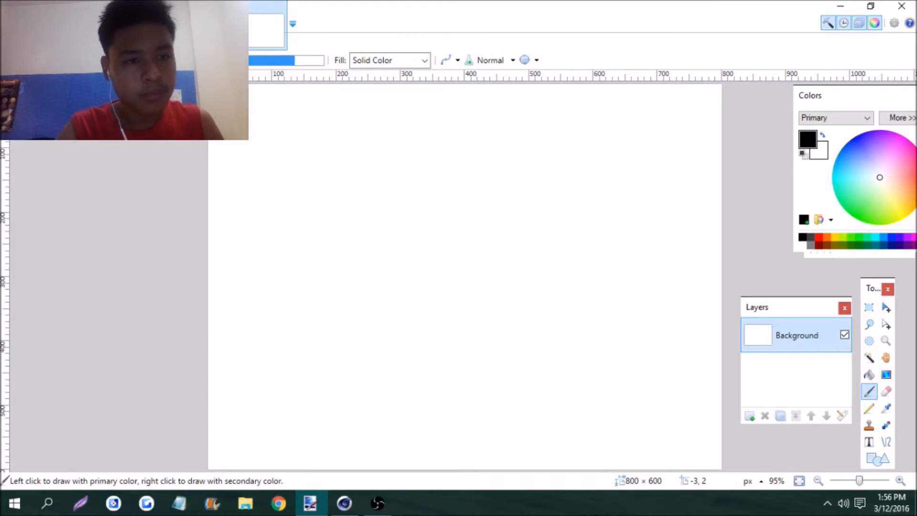
{"action": "left_click", "coordinate": [53, 137]}
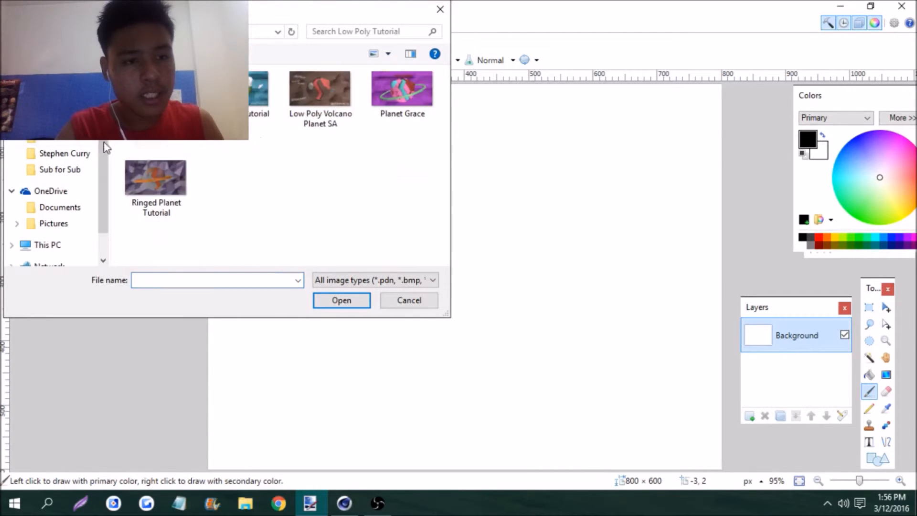
{"action": "left_click", "coordinate": [157, 194]}
{"action": "double_click", "coordinate": [158, 196]}
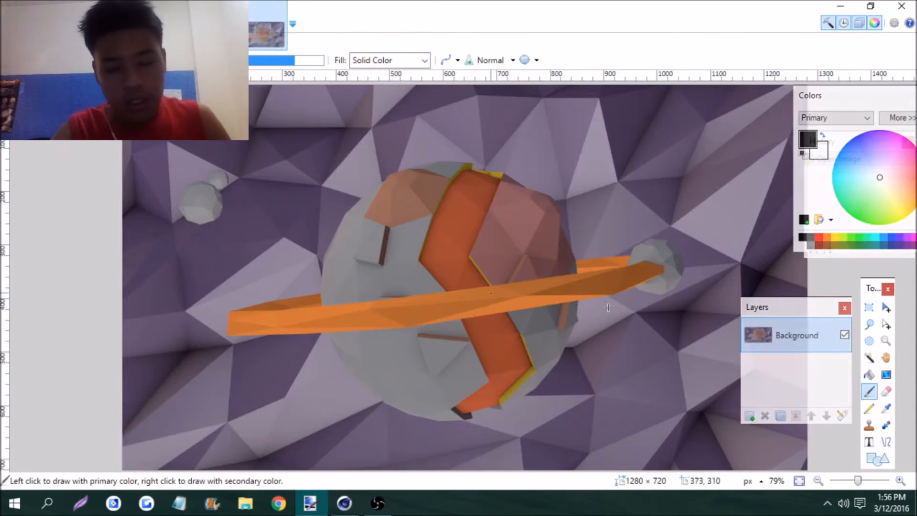
{"action": "left_click_drag", "start_coordinate": [860, 483], "coordinate": [855, 483]}
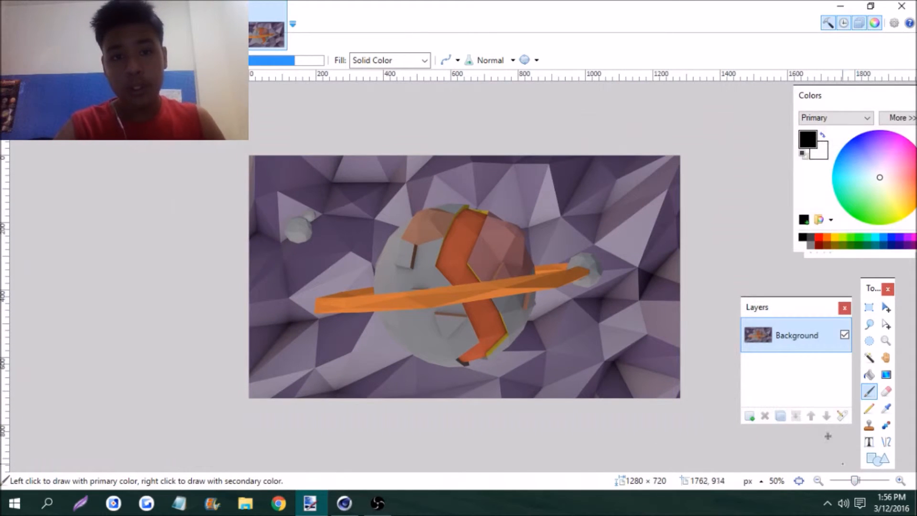
{"action": "left_click", "coordinate": [749, 417]}
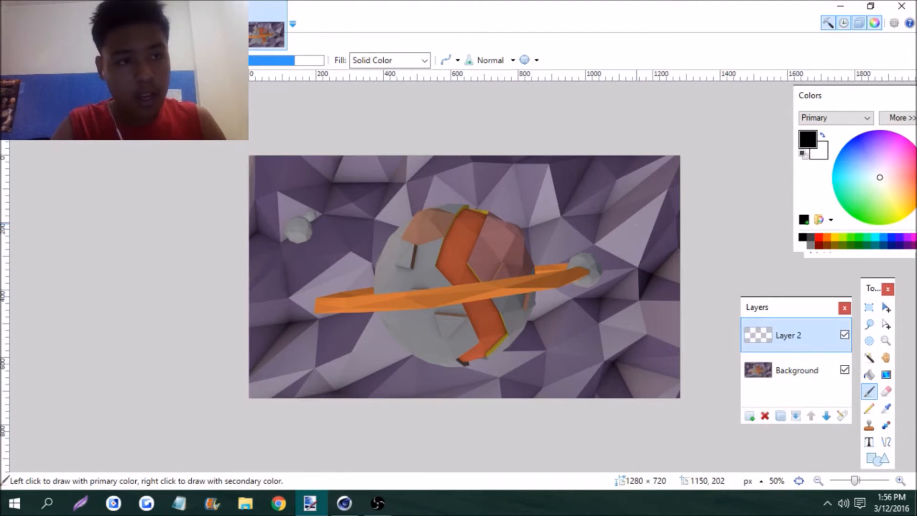
Start opening another image and browse to the REXVAC Designs folder inside Important File
{"action": "left_click", "coordinate": [12, 6]}
{"action": "left_click", "coordinate": [36, 37]}
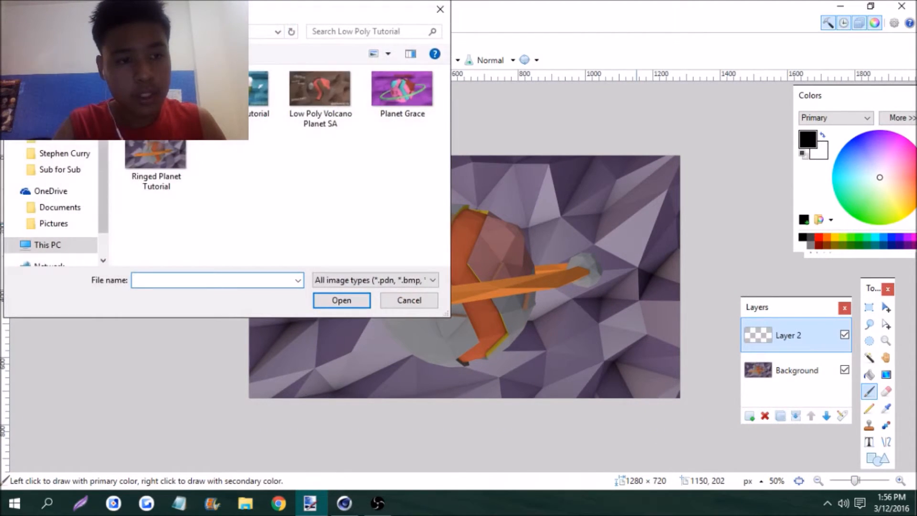
{"action": "left_click", "coordinate": [60, 120]}
{"action": "scroll", "coordinate": [205, 150], "scroll_direction": "down", "scroll_amount": 5}
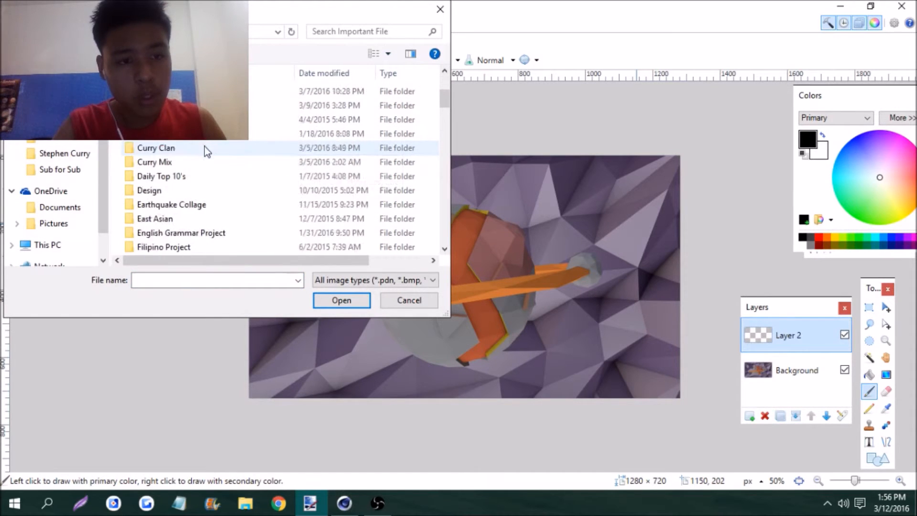
{"action": "left_click", "coordinate": [182, 279]}
{"action": "type", "text": "rex"}
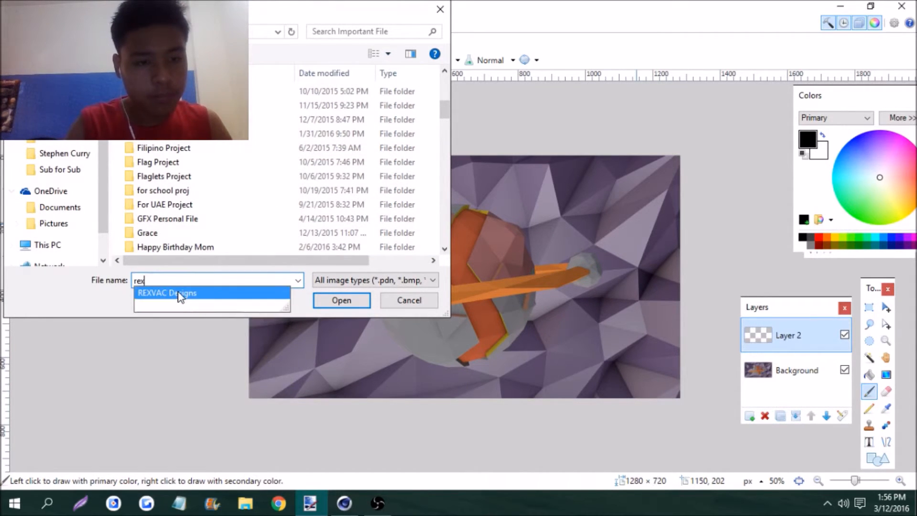
{"action": "left_click", "coordinate": [180, 298]}
{"action": "key", "text": "Return"}
Open the Lava Ashes image from the GFX Pack folder
{"action": "type", "text": "gfx"}
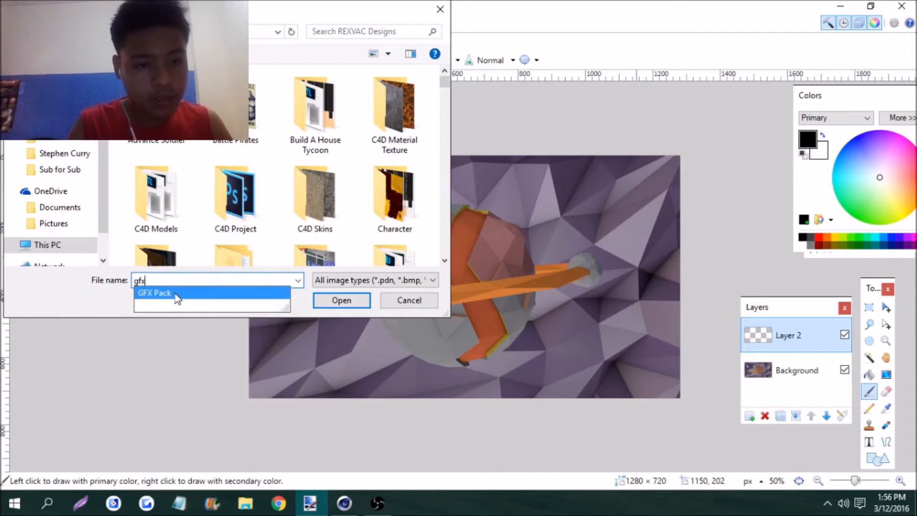
{"action": "left_click", "coordinate": [177, 293]}
{"action": "key", "text": "Return"}
{"action": "scroll", "coordinate": [257, 160], "scroll_direction": "down", "scroll_amount": 5}
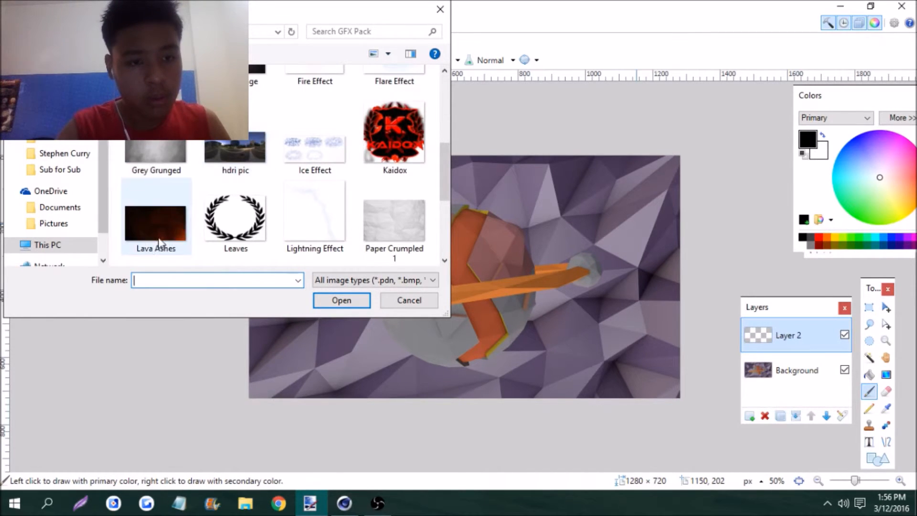
{"action": "double_click", "coordinate": [155, 215]}
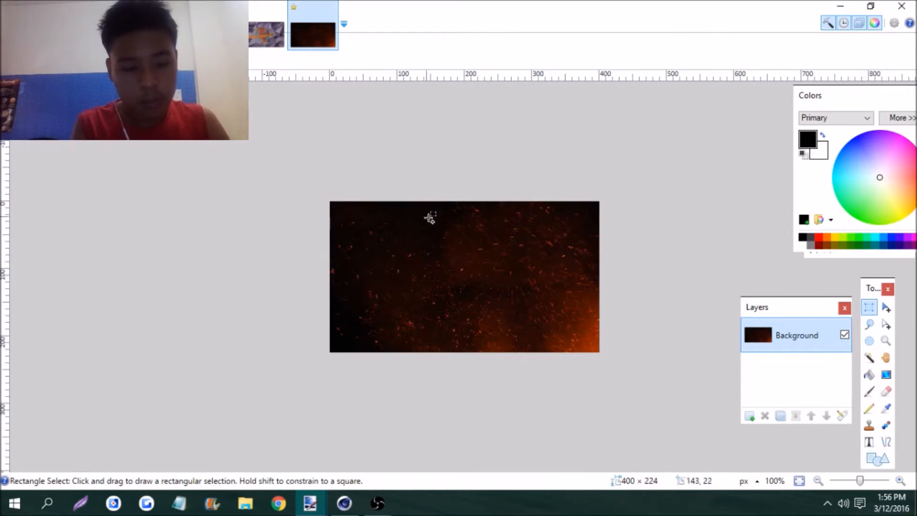
Copy the whole Lava Ashes image into the planet picture's Layer 2, enlarge it to about 1452 × 813 pixels to cover the canvas, and deselect
{"action": "key", "text": "ctrl+a"}
{"action": "key", "text": "ctrl+c"}
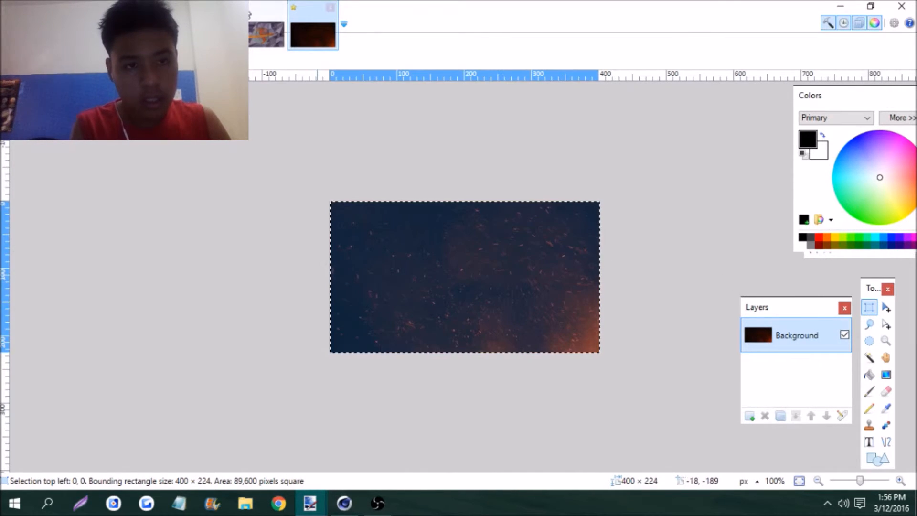
{"action": "left_click", "coordinate": [266, 34]}
{"action": "key", "text": "ctrl+shift+v"}
{"action": "left_click_drag", "start_coordinate": [384, 231], "coordinate": [741, 479]}
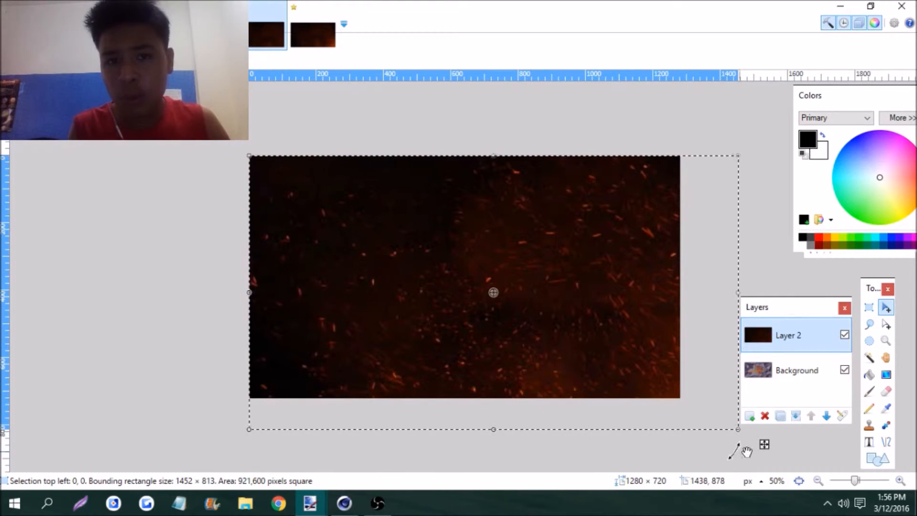
{"action": "key", "text": "ctrl+d"}
Set Layer 2's blending mode to Overlay and lower its opacity to 0
{"action": "left_click", "coordinate": [842, 415]}
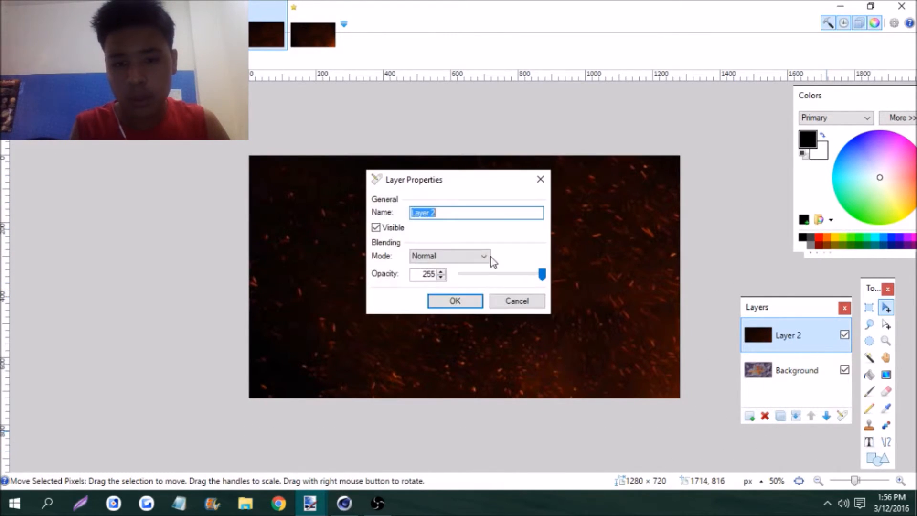
{"action": "left_click", "coordinate": [484, 256]}
{"action": "left_click", "coordinate": [427, 340]}
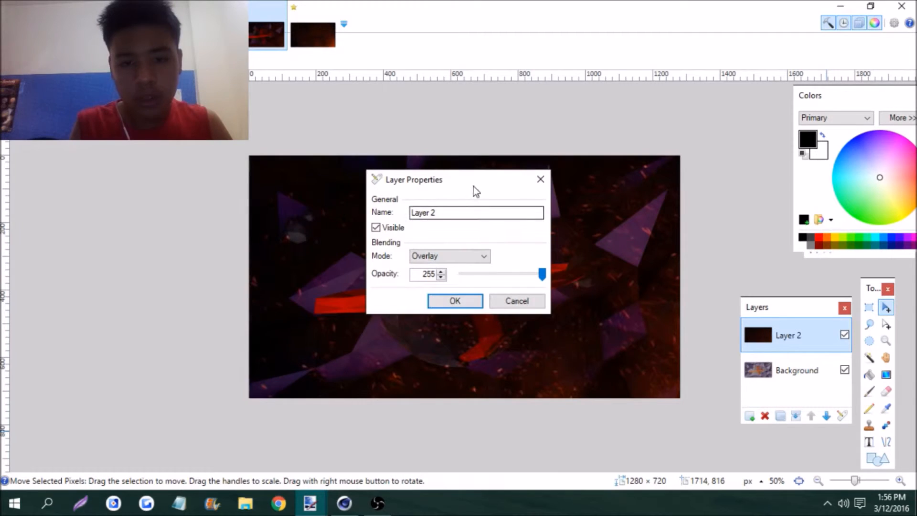
{"action": "left_click_drag", "start_coordinate": [475, 187], "coordinate": [230, 180]}
{"action": "left_click_drag", "start_coordinate": [292, 269], "coordinate": [216, 269]}
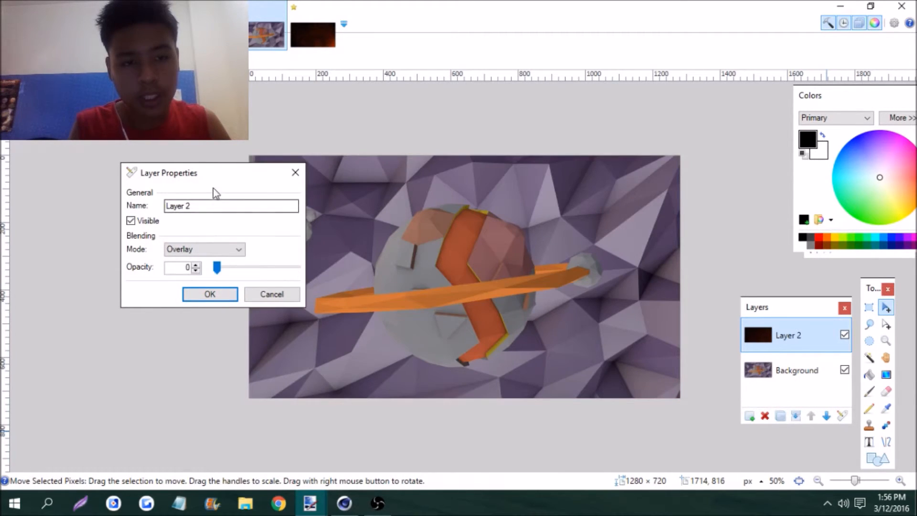
{"action": "left_click_drag", "start_coordinate": [223, 180], "coordinate": [160, 171]}
{"action": "left_click", "coordinate": [152, 260]}
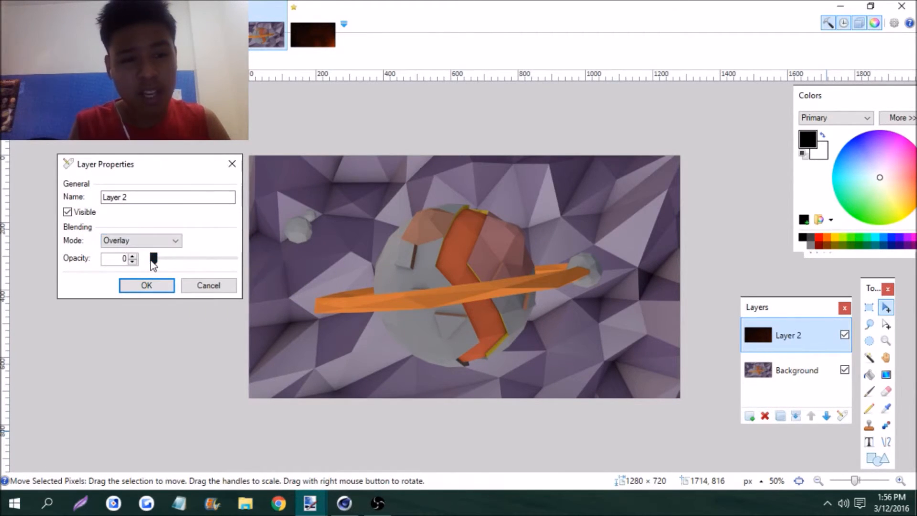
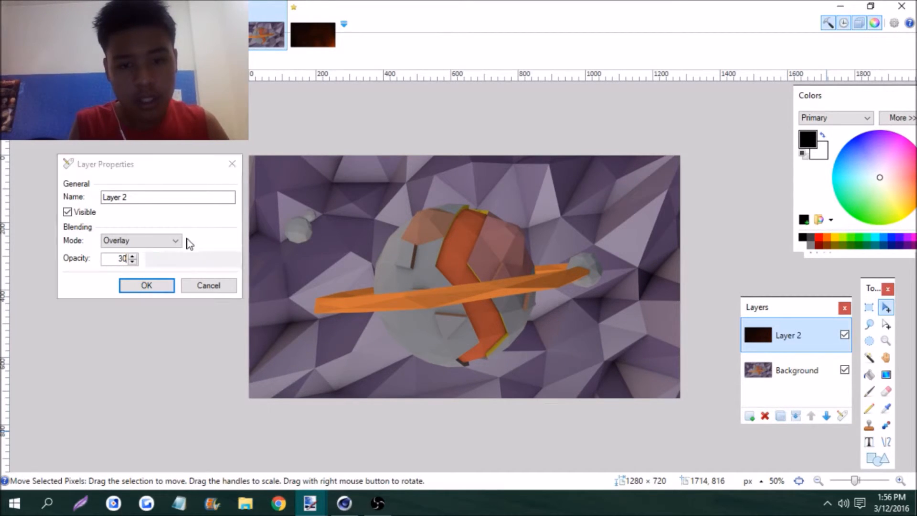
Apply an opacity of 30 to Layer 2, and hide and reshow the layer to compare its effect up close
{"action": "key", "text": "Return"}
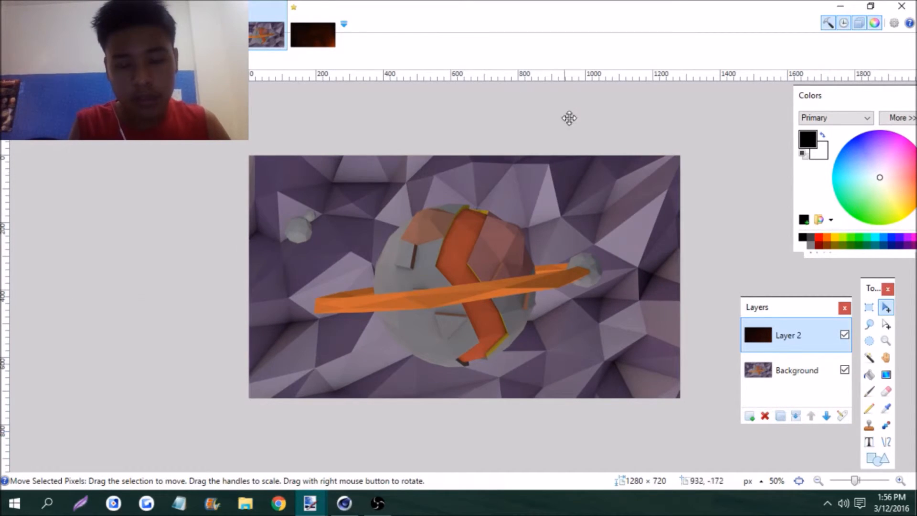
{"action": "left_click", "coordinate": [845, 336]}
{"action": "left_click_drag", "start_coordinate": [859, 486], "coordinate": [865, 488]}
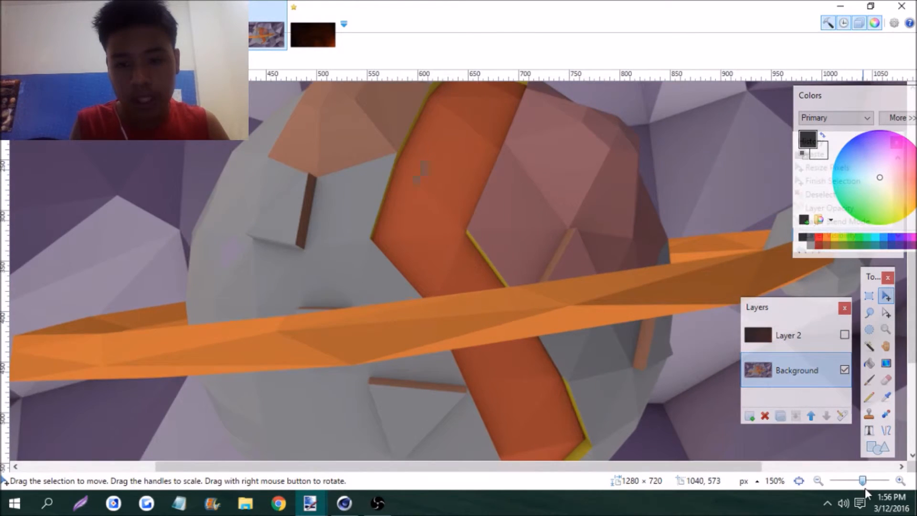
{"action": "left_click", "coordinate": [845, 335]}
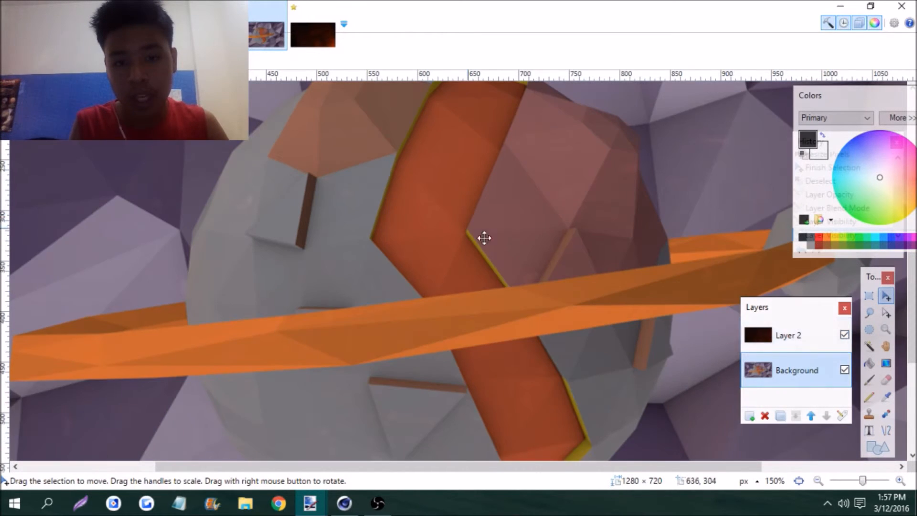
{"action": "left_click_drag", "start_coordinate": [865, 486], "coordinate": [855, 483]}
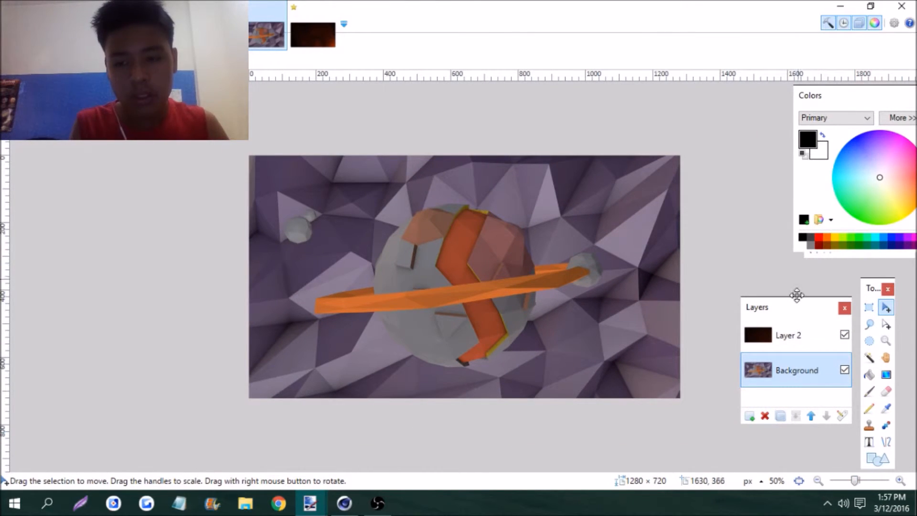
Add a new layer above Layer 2 and open the rain image from the GFX Pack folder
{"action": "left_click", "coordinate": [786, 343]}
{"action": "key", "text": "ctrl+shift+n"}
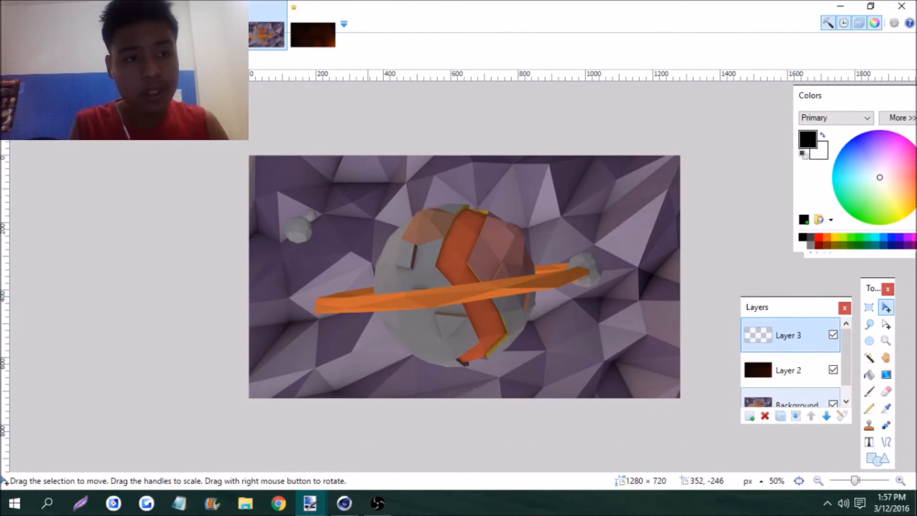
{"action": "left_click", "coordinate": [11, 23]}
{"action": "left_click", "coordinate": [29, 51]}
{"action": "scroll", "coordinate": [299, 170], "scroll_direction": "down", "scroll_amount": 6}
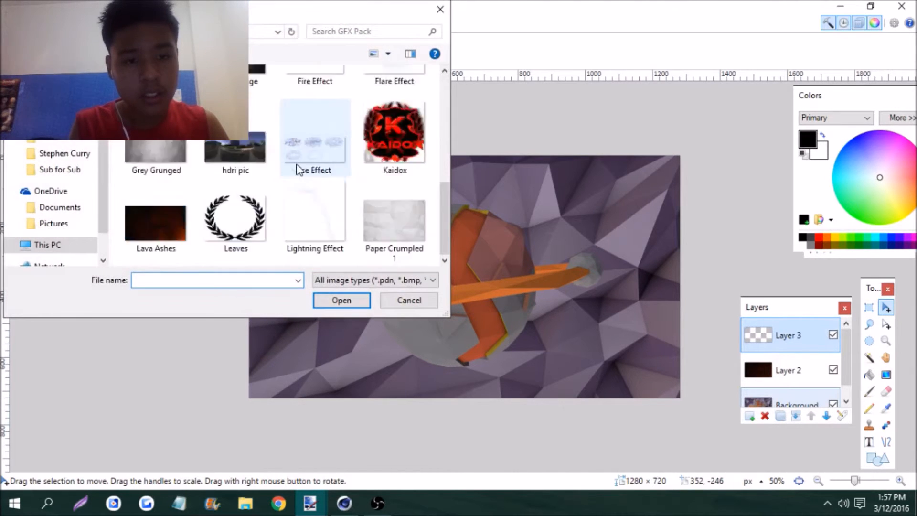
{"action": "double_click", "coordinate": [258, 179]}
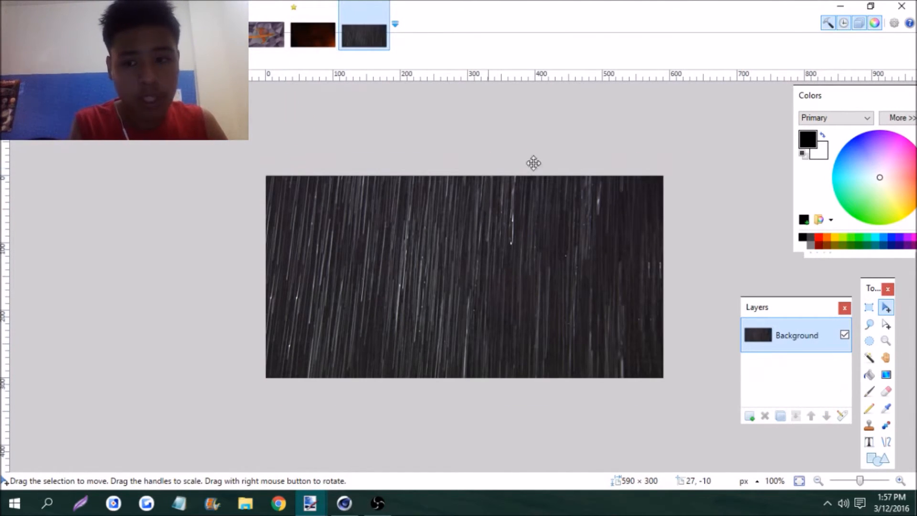
Copy the whole rain image into the planet picture's Layer 3 and enlarge it to about 1798 × 914 pixels
{"action": "left_click", "coordinate": [870, 308]}
{"action": "left_click_drag", "start_coordinate": [397, 275], "coordinate": [387, 274]}
{"action": "key", "text": "ctrl+a"}
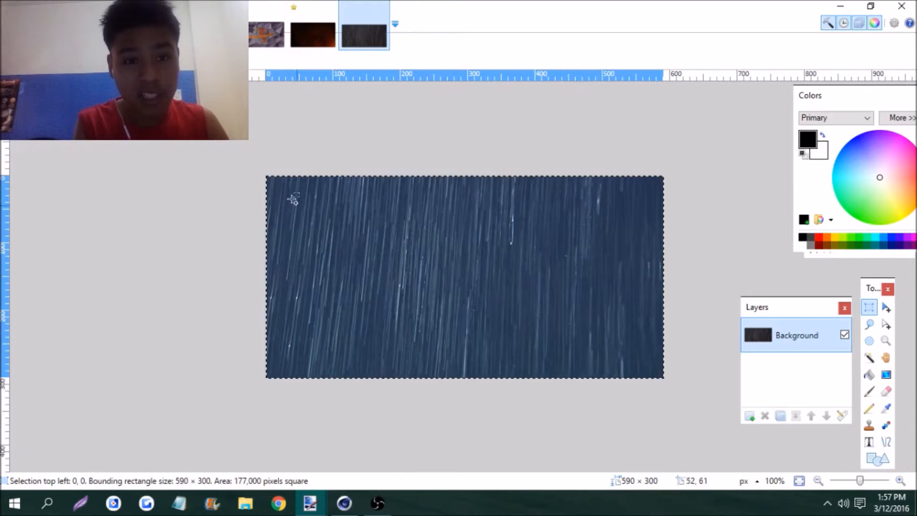
{"action": "left_click", "coordinate": [264, 39]}
{"action": "left_click_drag", "start_coordinate": [433, 252], "coordinate": [814, 441]}
{"action": "mouse_move", "coordinate": [215, 233]}
{"action": "left_mouse_down"}
{"action": "mouse_move", "coordinate": [239, 148]}
{"action": "mouse_move", "coordinate": [213, 209]}
{"action": "mouse_move", "coordinate": [223, 228]}
{"action": "left_mouse_up"}
{"action": "key", "text": "ctrl+z"}
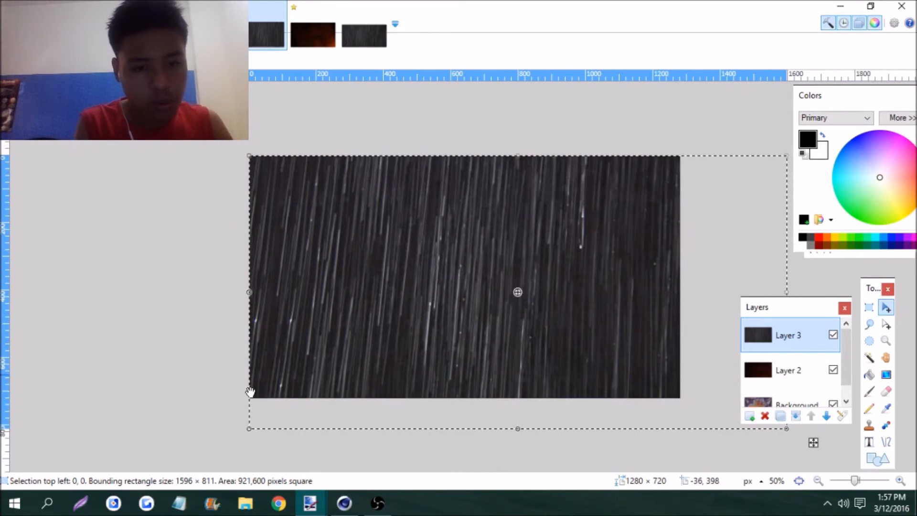
{"action": "left_click_drag", "start_coordinate": [250, 427], "coordinate": [170, 493], "text": "shift"}
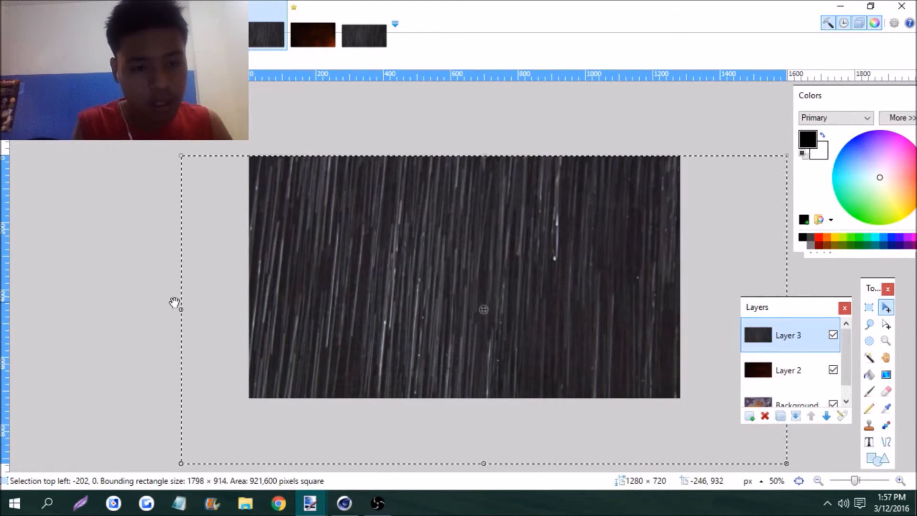
Rotate the rain image to about -18.42°, stretch it upward to cover the whole canvas, and deselect
{"action": "left_click_drag", "start_coordinate": [170, 303], "coordinate": [204, 209]}
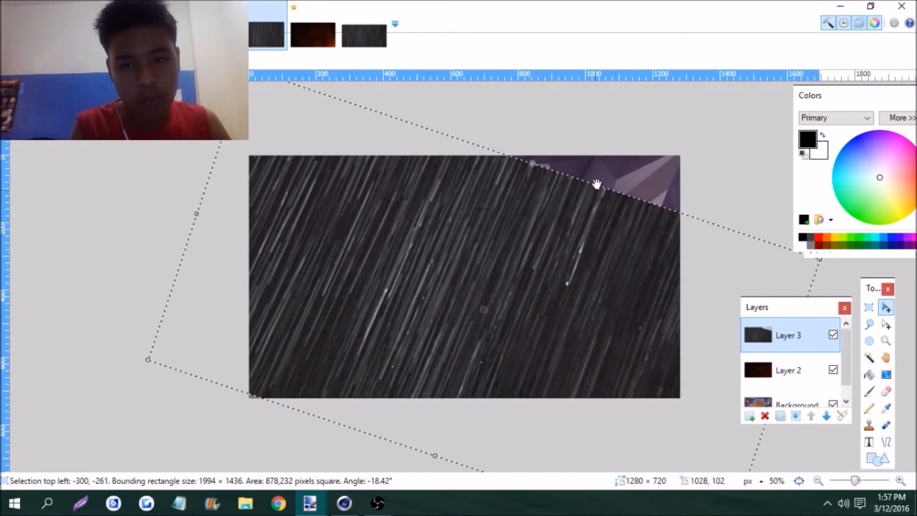
{"action": "left_click_drag", "start_coordinate": [533, 164], "coordinate": [660, 114], "text": "shift"}
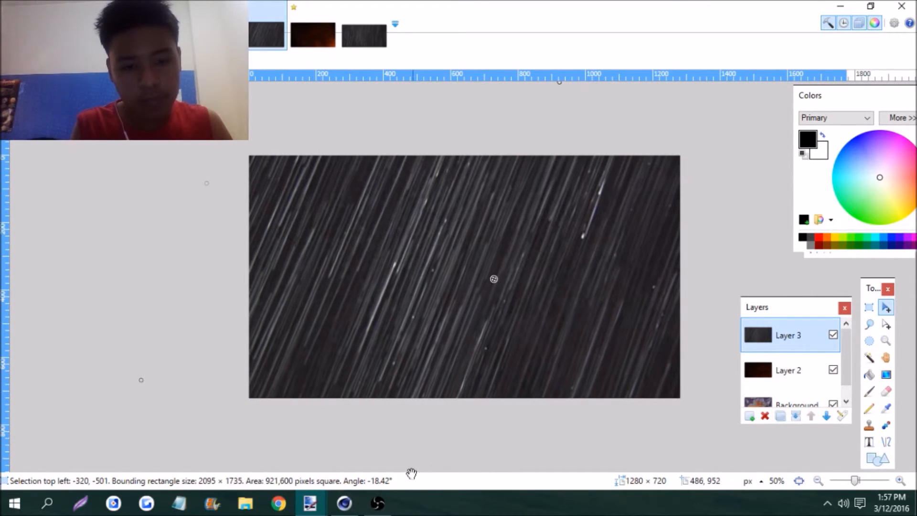
{"action": "key", "text": "ctrl+d"}
Set Layer 3's blending mode to Screen and its opacity to 54
{"action": "left_click", "coordinate": [842, 415]}
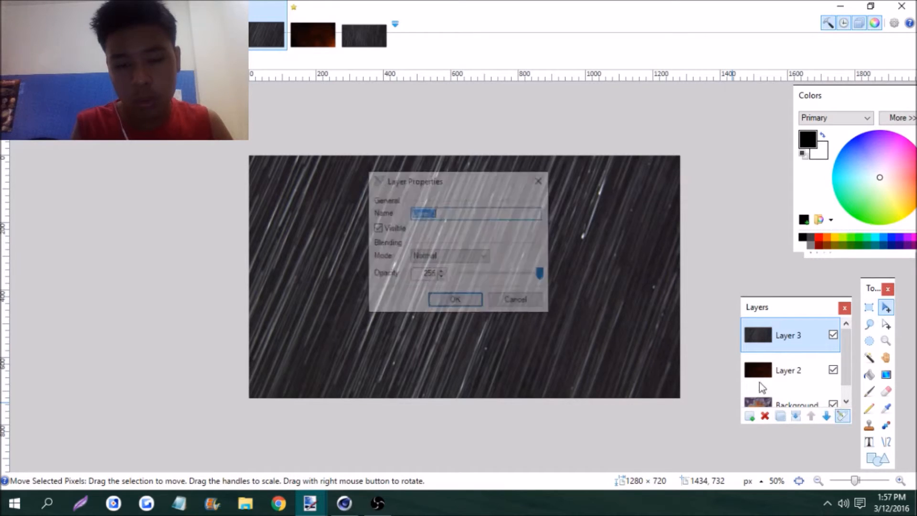
{"action": "left_click", "coordinate": [474, 257]}
{"action": "scroll", "coordinate": [474, 258], "scroll_direction": "down", "scroll_amount": 3}
{"action": "scroll", "coordinate": [476, 262], "scroll_direction": "up", "scroll_amount": 2}
{"action": "scroll", "coordinate": [473, 271], "scroll_direction": "down", "scroll_amount": 1}
{"action": "left_click", "coordinate": [444, 390]}
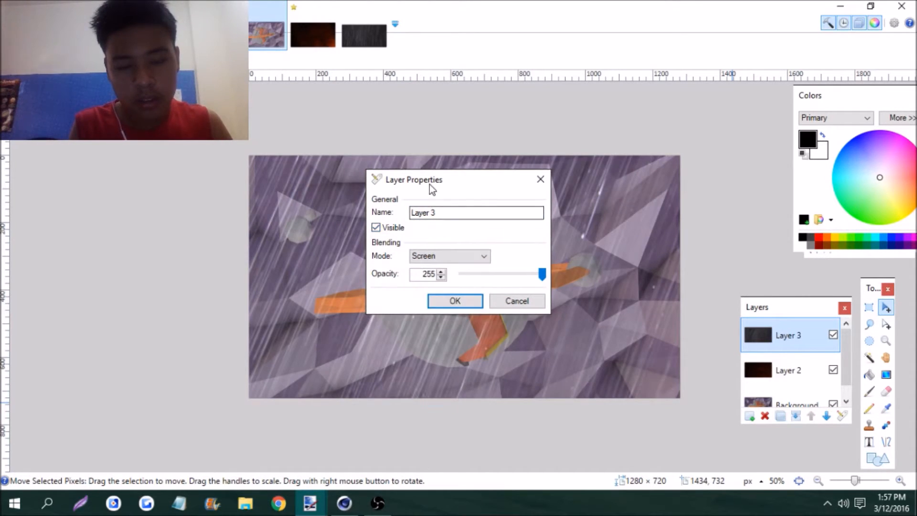
{"action": "left_click_drag", "start_coordinate": [429, 185], "coordinate": [664, 241]}
{"action": "left_click_drag", "start_coordinate": [773, 333], "coordinate": [715, 343]}
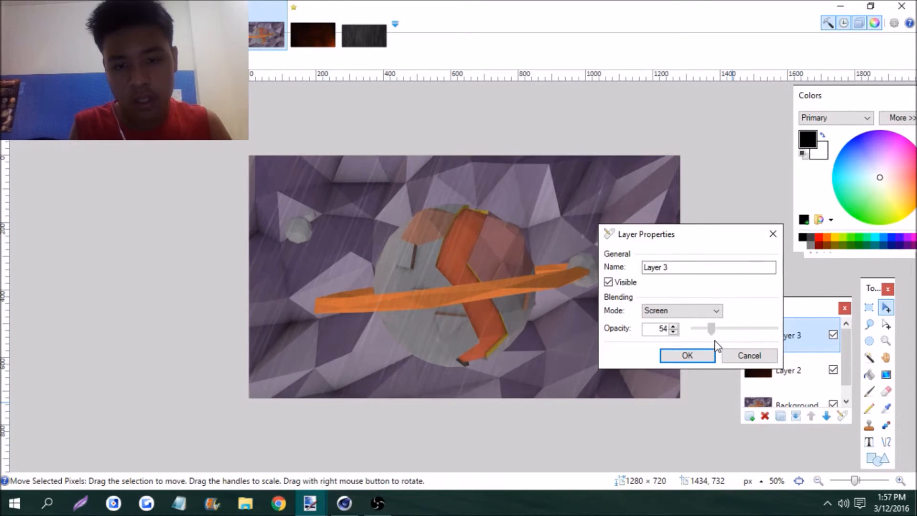
{"action": "key", "text": "Return"}
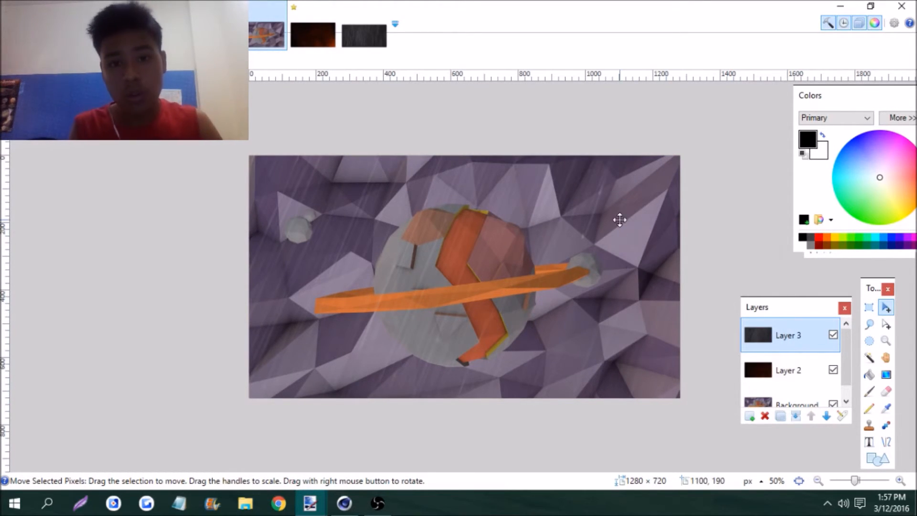
Add a new layer, choose a thin font, and write "BrianReacts" in the lower-right area of the picture
{"action": "left_click", "coordinate": [750, 415]}
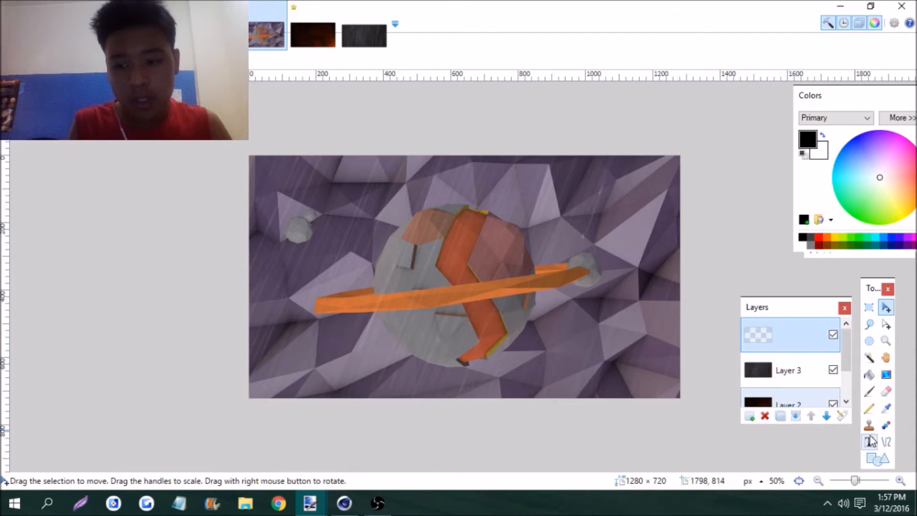
{"action": "left_click", "coordinate": [869, 442]}
{"action": "left_click", "coordinate": [143, 61]}
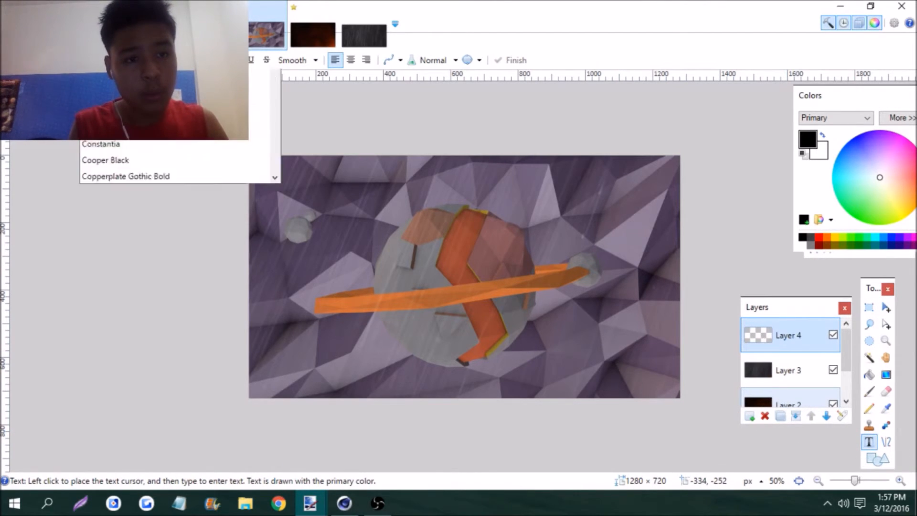
{"action": "scroll", "coordinate": [210, 176], "scroll_direction": "down", "scroll_amount": 2}
{"action": "scroll", "coordinate": [237, 201], "scroll_direction": "down", "scroll_amount": 2}
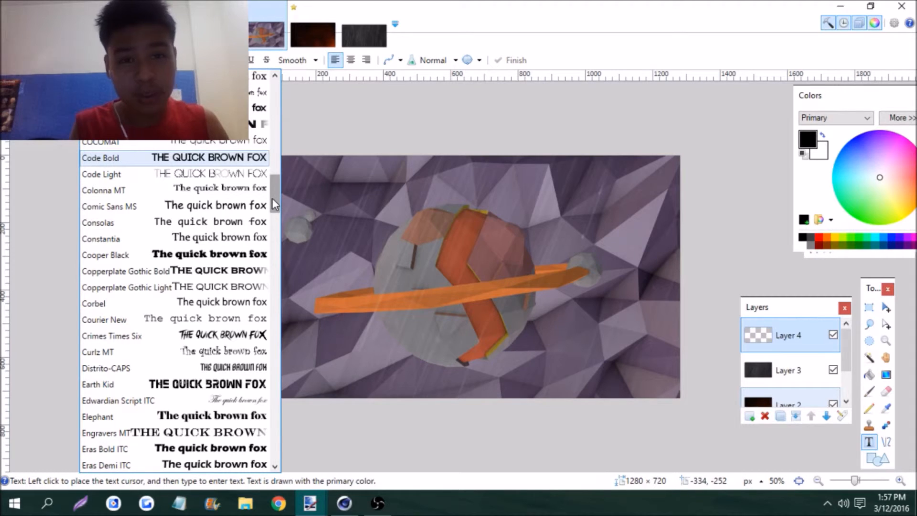
{"action": "left_click_drag", "start_coordinate": [272, 198], "coordinate": [270, 237]}
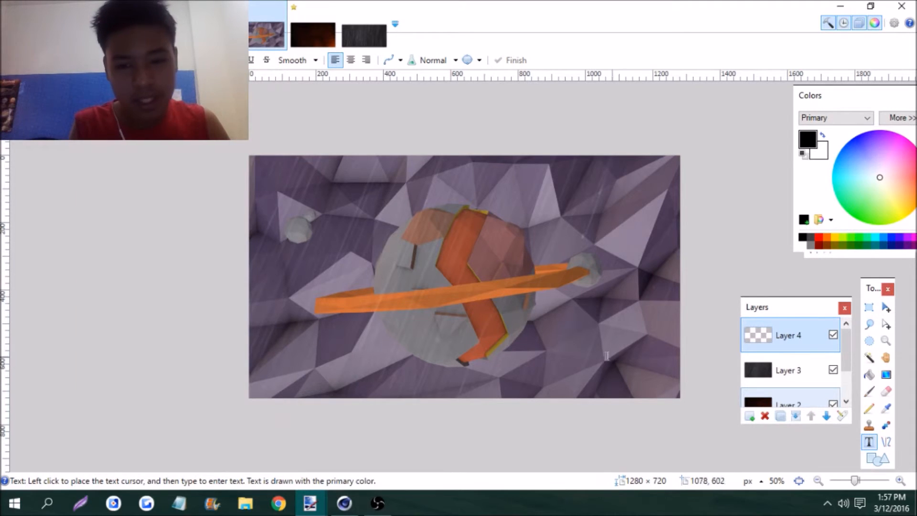
{"action": "left_click", "coordinate": [608, 354]}
{"action": "type", "text": "BrienDesign"}
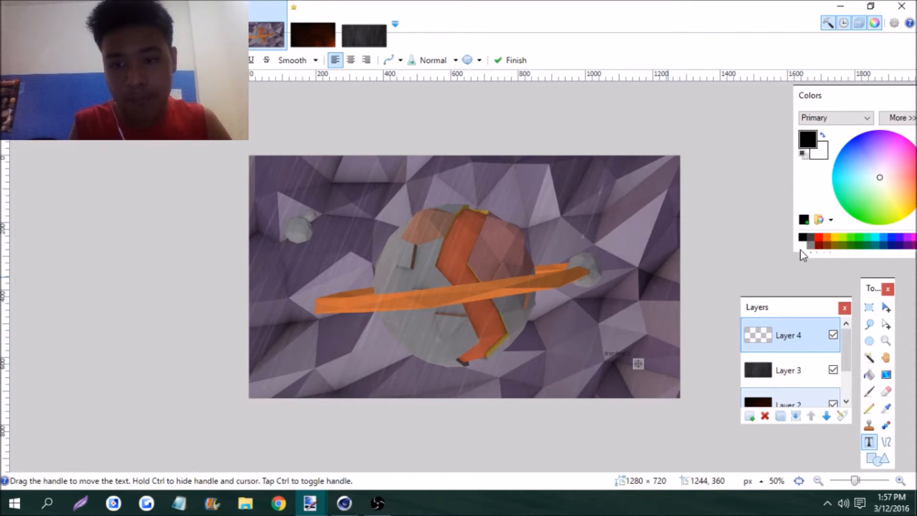
Make the BrianReacts text white at font size 36 and move it into the picture's lower-right corner
{"action": "left_click", "coordinate": [199, 60]}
{"action": "key", "text": "Down"}
{"action": "key", "text": "Down"}
{"action": "key", "text": "Down"}
{"action": "key", "text": "Down"}
{"action": "key", "text": "Down"}
{"action": "key", "text": "Down"}
{"action": "key", "text": "Down"}
{"action": "key", "text": "Down"}
{"action": "key", "text": "Down"}
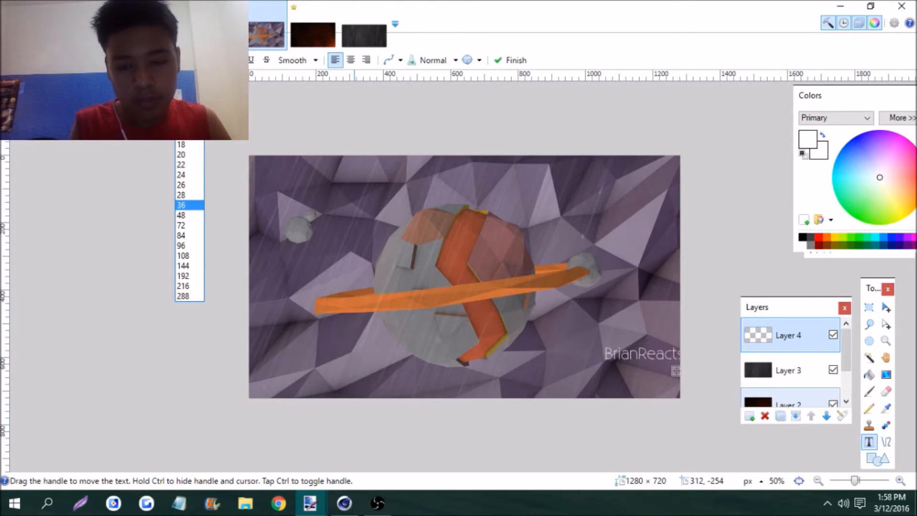
{"action": "key", "text": "Down"}
{"action": "key", "text": "Return"}
{"action": "left_click", "coordinate": [199, 61]}
{"action": "key", "text": "Up"}
{"action": "key", "text": "Return"}
{"action": "left_click_drag", "start_coordinate": [679, 370], "coordinate": [665, 404]}
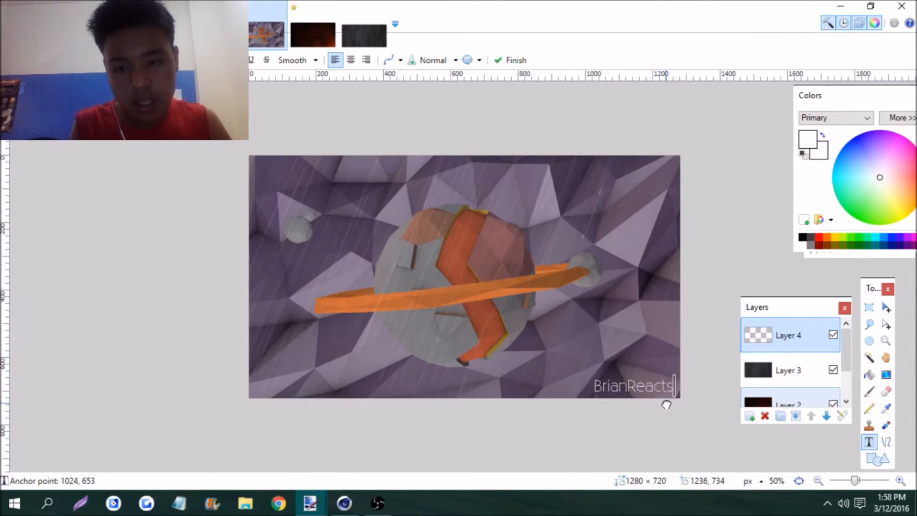
{"action": "left_click_drag", "start_coordinate": [677, 395], "coordinate": [677, 396]}
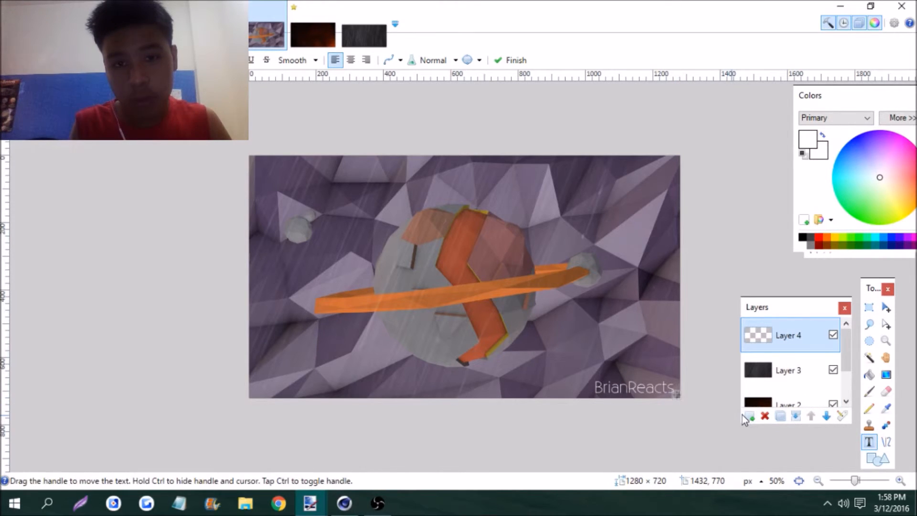
Add another layer and write "Low Poly" above the planet at font size 48
{"action": "left_click", "coordinate": [381, 190]}
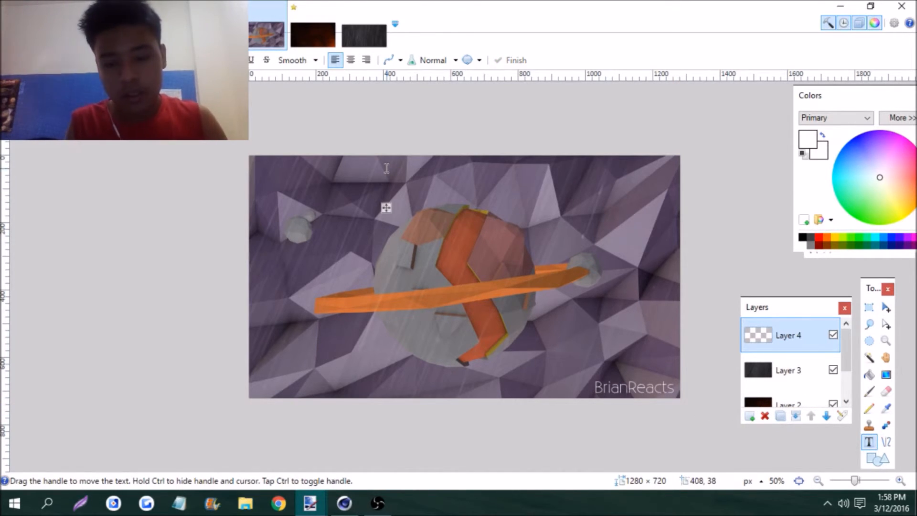
{"action": "left_click", "coordinate": [751, 417]}
{"action": "key", "text": "l"}
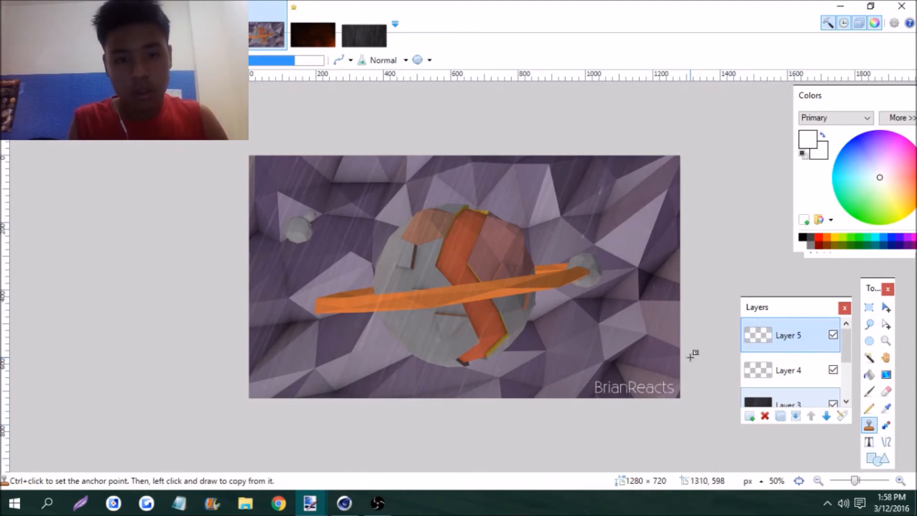
{"action": "left_click", "coordinate": [874, 443]}
{"action": "left_click", "coordinate": [359, 188]}
{"action": "type", "text": "Low Poly"}
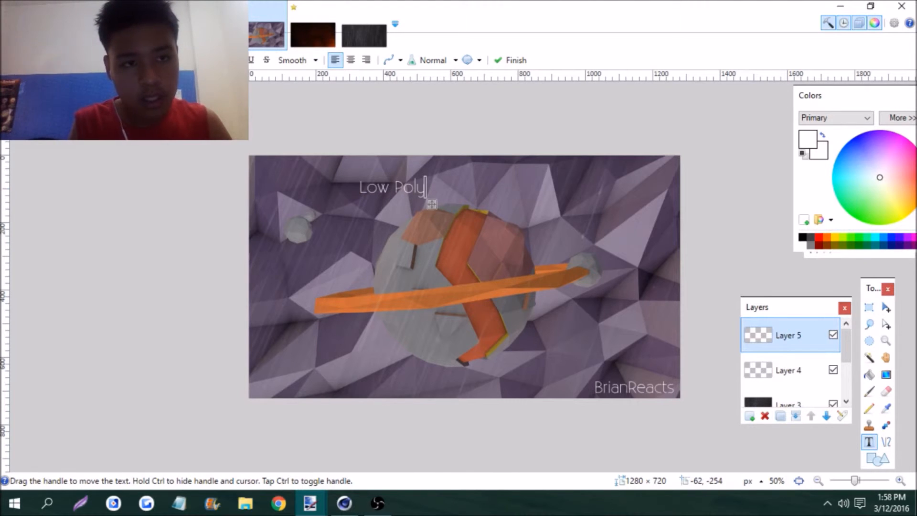
{"action": "left_click", "coordinate": [201, 60]}
{"action": "left_click", "coordinate": [188, 214]}
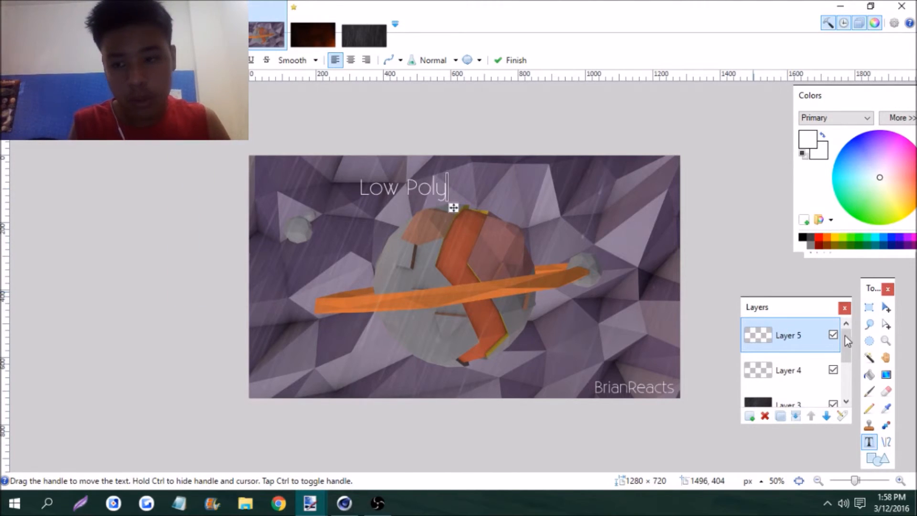
Rotate the Low Poly text to about 22.12° and move it along the planet's upper-left edge
{"action": "left_click", "coordinate": [887, 308]}
{"action": "left_click_drag", "start_coordinate": [232, 197], "coordinate": [237, 313]}
{"action": "left_click_drag", "start_coordinate": [406, 264], "coordinate": [443, 249]}
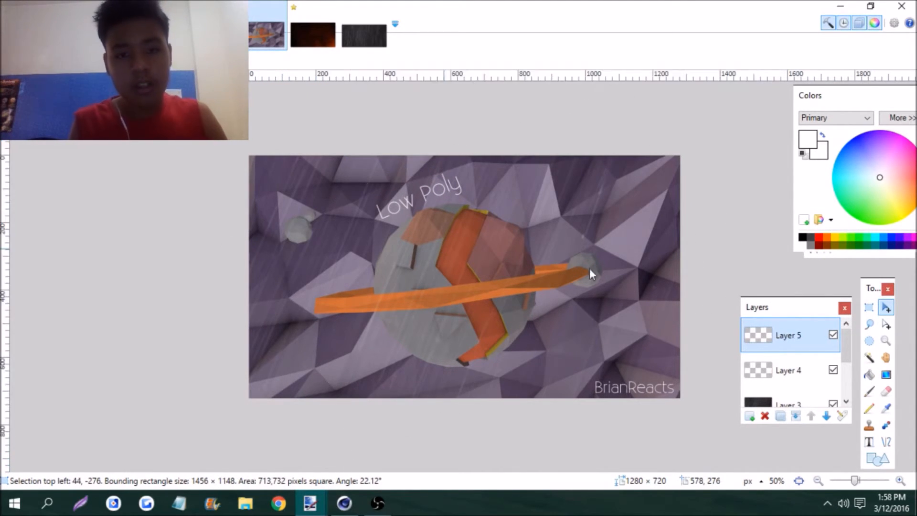
Duplicate the Low Poly text layer and apply a non-centered Motion Blur to the lower copy with angle 140.36 and distance 9
{"action": "left_click", "coordinate": [780, 416]}
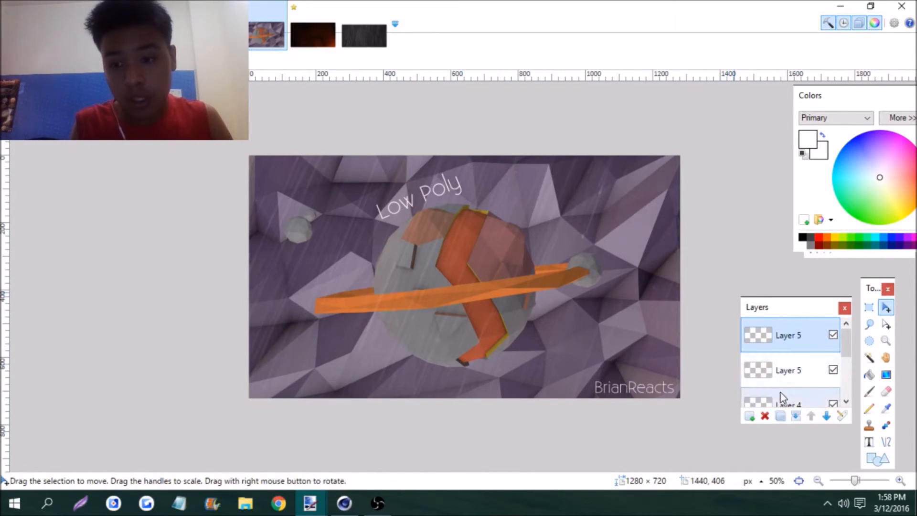
{"action": "left_click", "coordinate": [782, 377]}
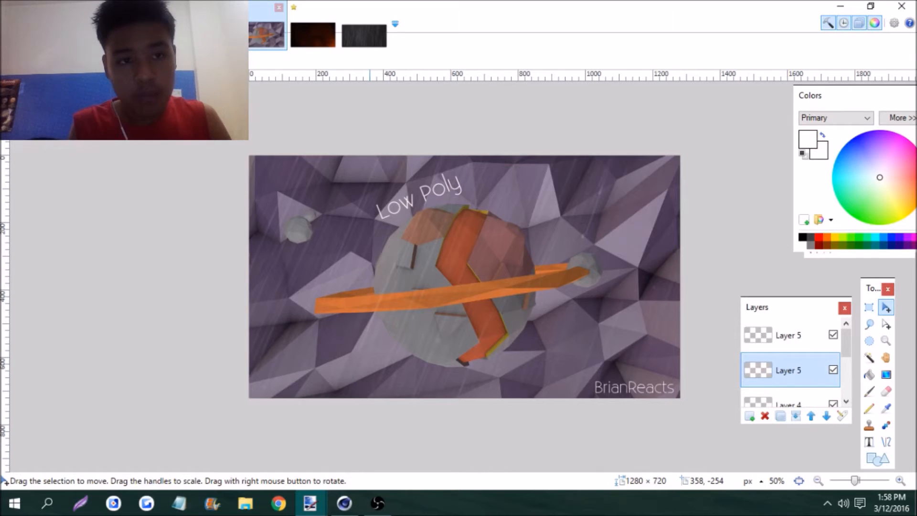
{"action": "key", "text": "alt+c"}
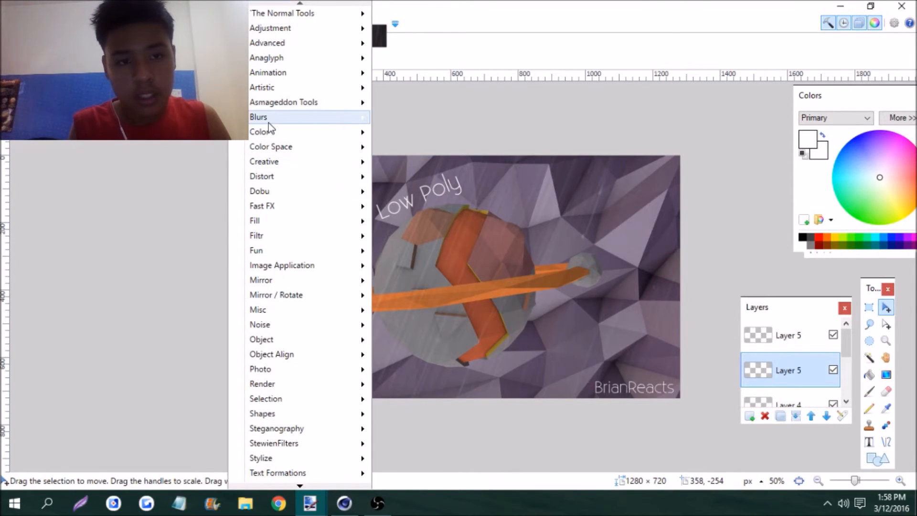
{"action": "mouse_move", "coordinate": [269, 117]}
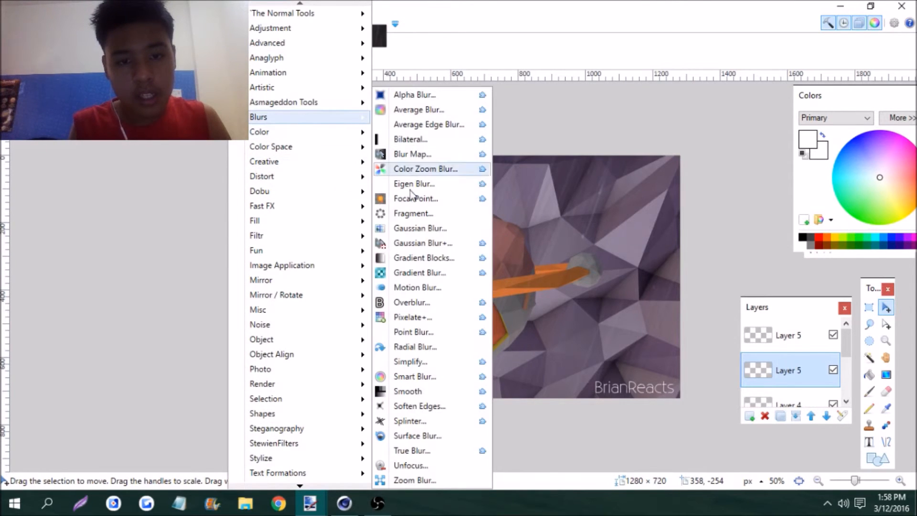
{"action": "left_click", "coordinate": [410, 288]}
{"action": "left_click_drag", "start_coordinate": [398, 170], "coordinate": [534, 177]}
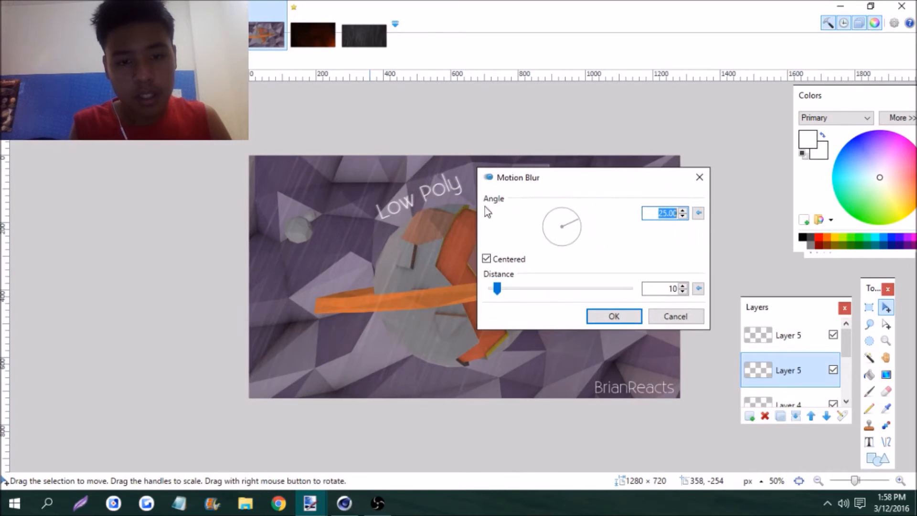
{"action": "left_click", "coordinate": [508, 259]}
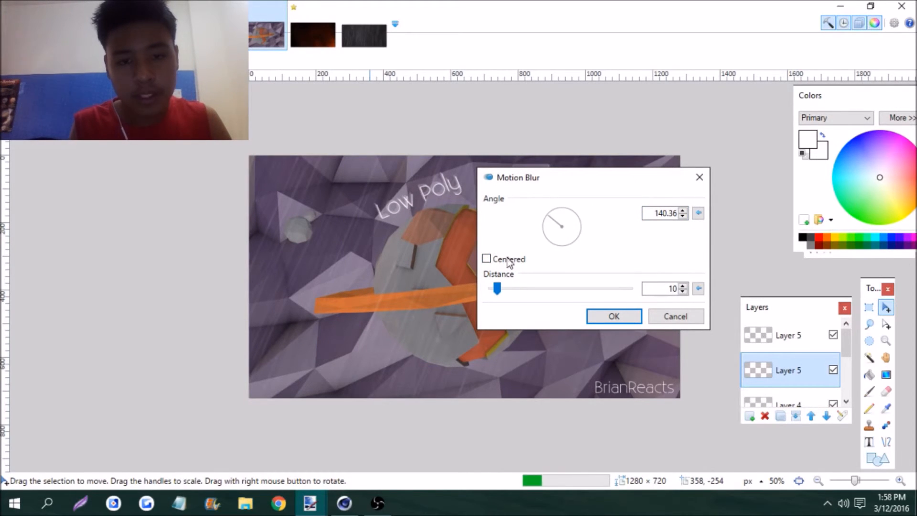
{"action": "left_click_drag", "start_coordinate": [500, 288], "coordinate": [496, 294]}
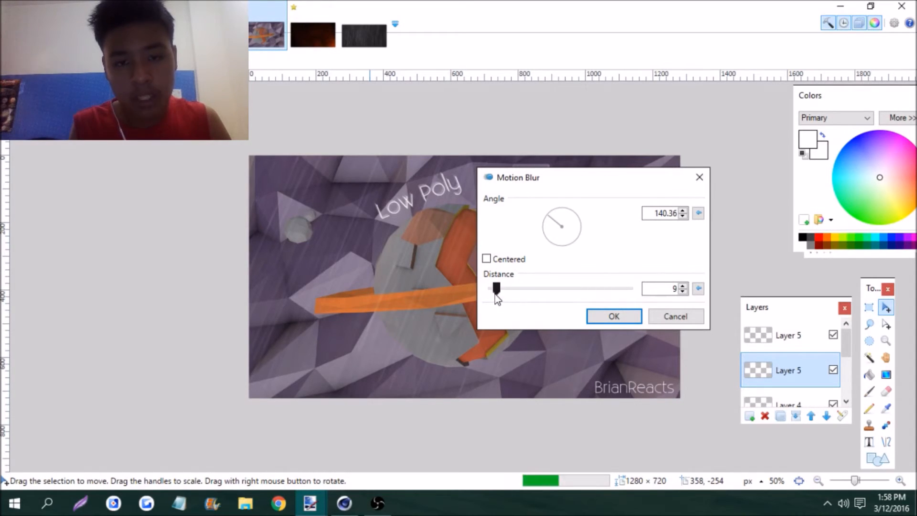
{"action": "key", "text": "Return"}
Make the upper Low Poly text layer more transparent with a Transparency adjustment of -52 and inspect the text up close
{"action": "left_click", "coordinate": [761, 336]}
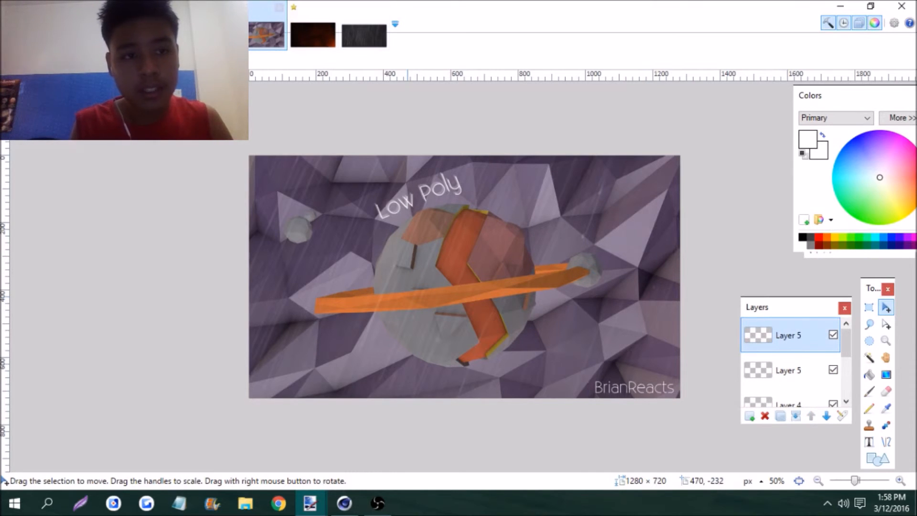
{"action": "left_click", "coordinate": [167, 22]}
{"action": "left_click", "coordinate": [283, 484]}
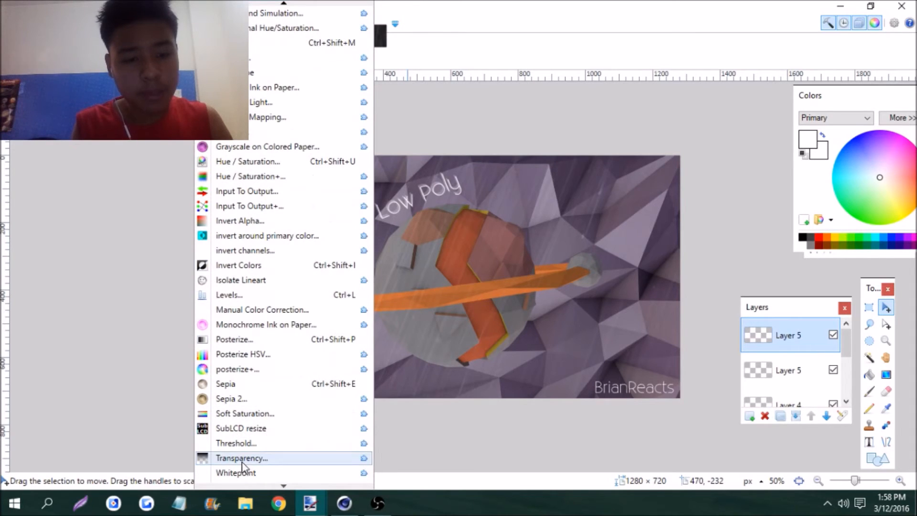
{"action": "left_click", "coordinate": [244, 456]}
{"action": "left_click_drag", "start_coordinate": [401, 205], "coordinate": [433, 279]}
{"action": "left_click_drag", "start_coordinate": [460, 318], "coordinate": [421, 321]}
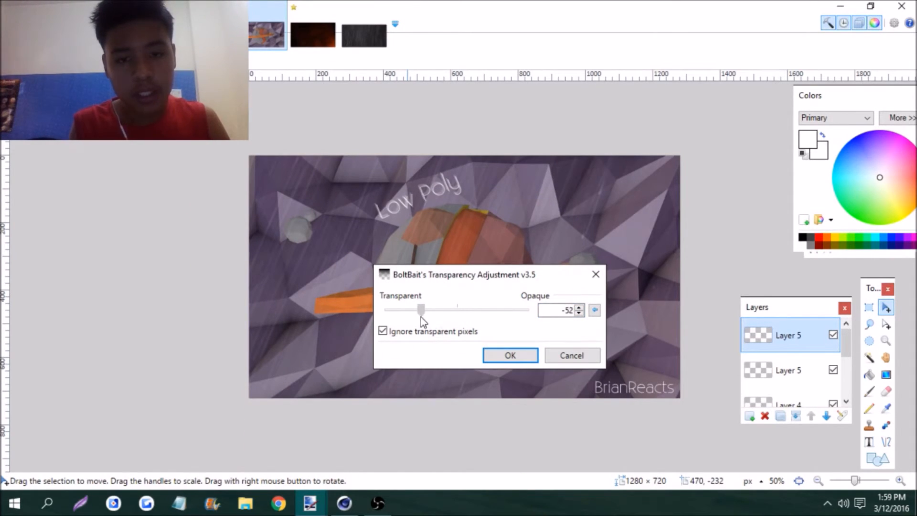
{"action": "left_click", "coordinate": [510, 355]}
{"action": "left_click_drag", "start_coordinate": [854, 481], "coordinate": [863, 481]}
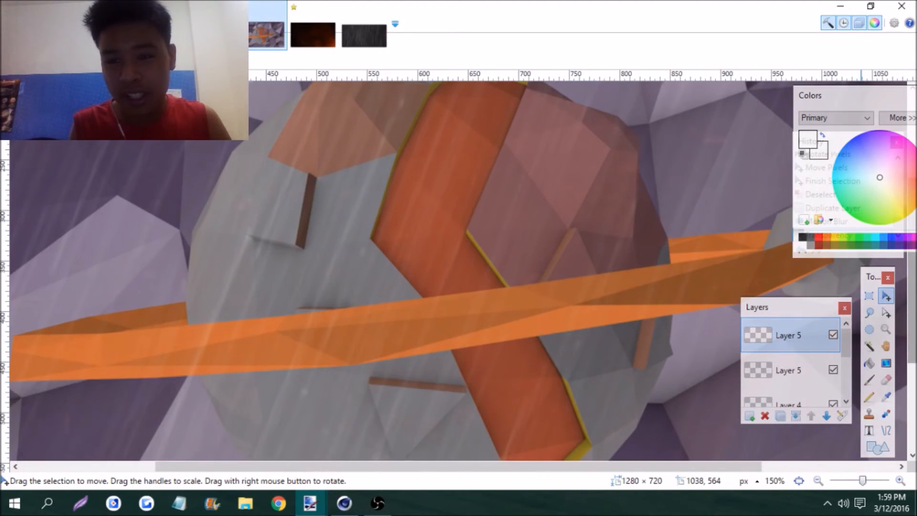
{"action": "scroll", "coordinate": [451, 174], "scroll_direction": "up", "scroll_amount": 3}
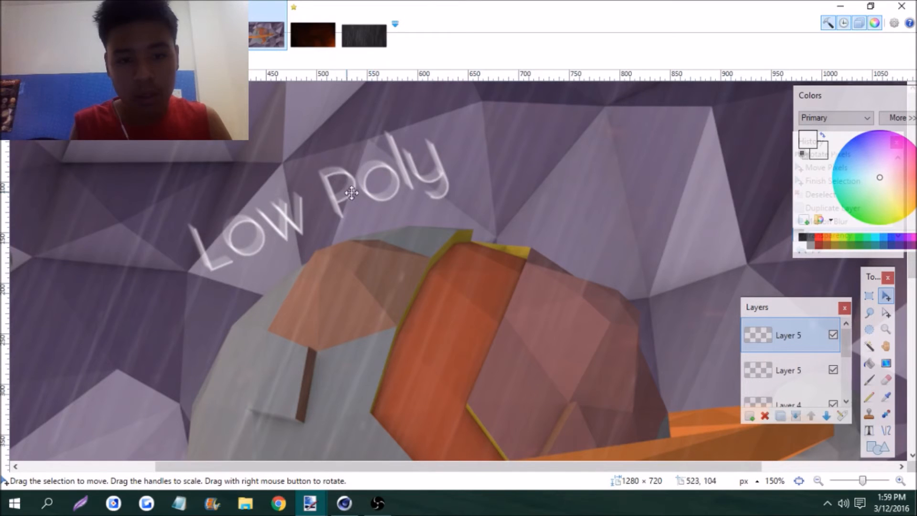
{"action": "left_click_drag", "start_coordinate": [861, 486], "coordinate": [856, 487]}
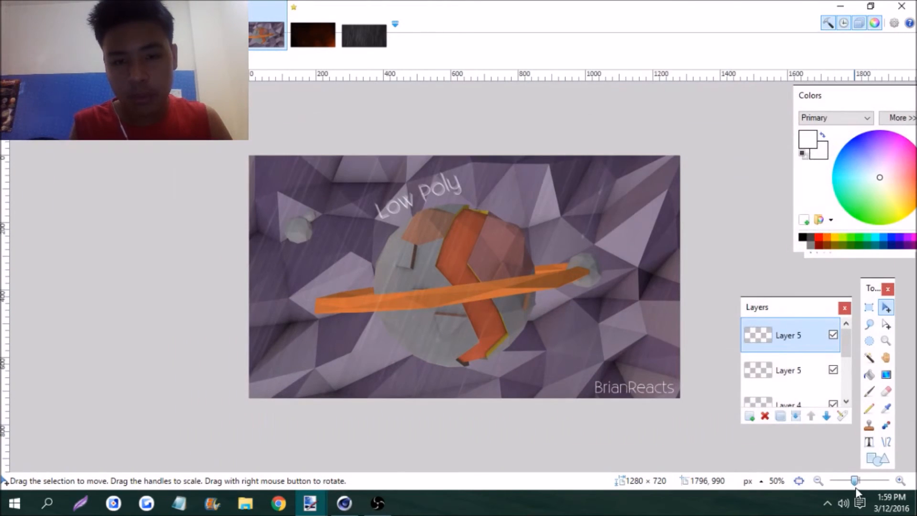
Add a new layer and write "Ringed Planet" in the upper-right area of the picture at font size 36
{"action": "left_click", "coordinate": [750, 417]}
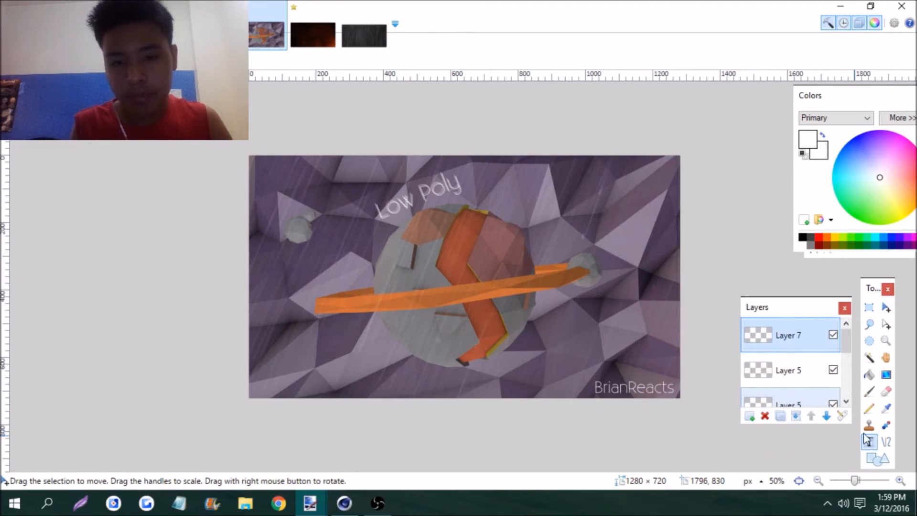
{"action": "left_click", "coordinate": [869, 443]}
{"action": "left_click", "coordinate": [566, 209]}
{"action": "type", "text": "R"}
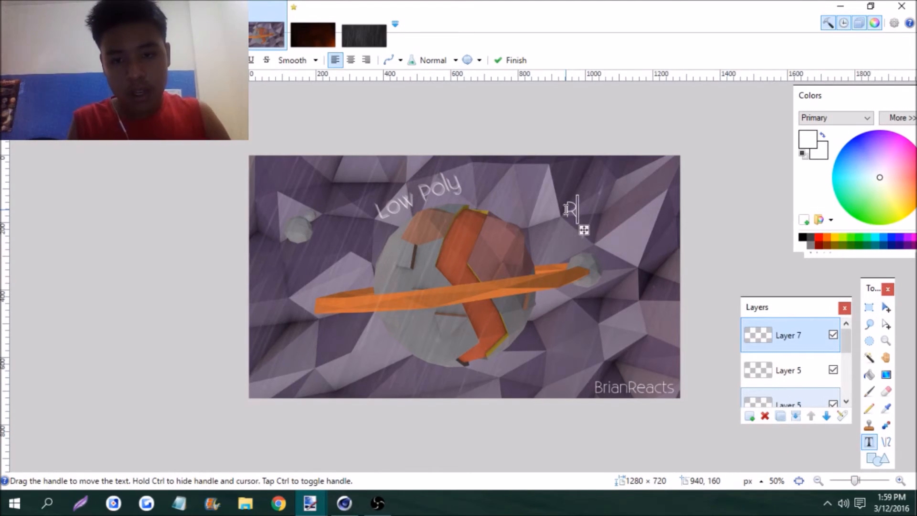
{"action": "type", "text": "inged Plane"}
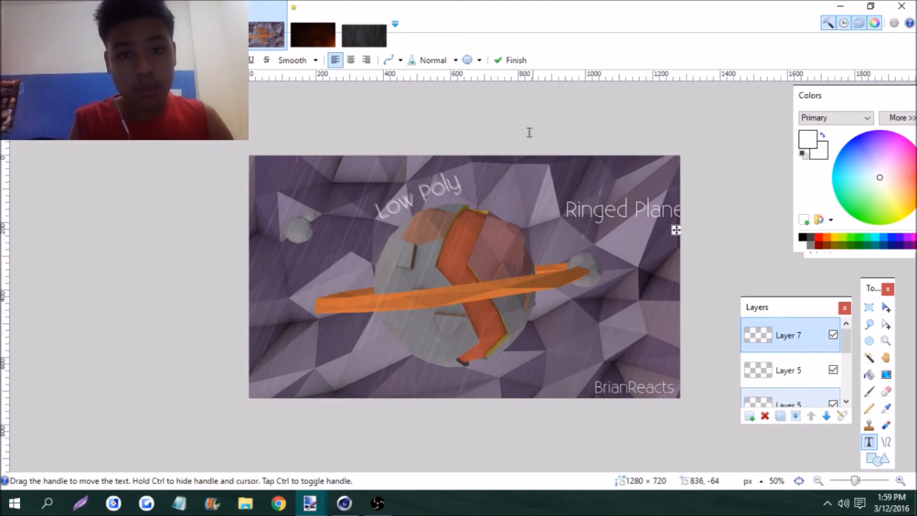
{"action": "left_click", "coordinate": [201, 61]}
{"action": "left_click", "coordinate": [190, 205]}
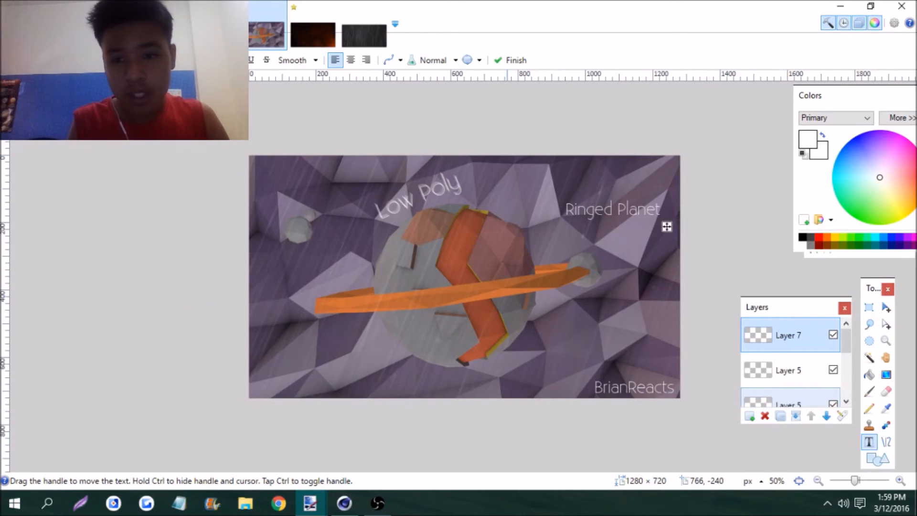
Rotate the Ringed Planet text to about -29.84° and move it along the planet's upper-right side, just above the small moon
{"action": "left_click", "coordinate": [886, 307]}
{"action": "left_click_drag", "start_coordinate": [693, 248], "coordinate": [693, 285]}
{"action": "left_click_drag", "start_coordinate": [707, 413], "coordinate": [490, 456]}
{"action": "mouse_move", "coordinate": [586, 281]}
{"action": "left_mouse_down"}
{"action": "mouse_move", "coordinate": [589, 256]}
{"action": "mouse_move", "coordinate": [592, 270]}
{"action": "left_mouse_up"}
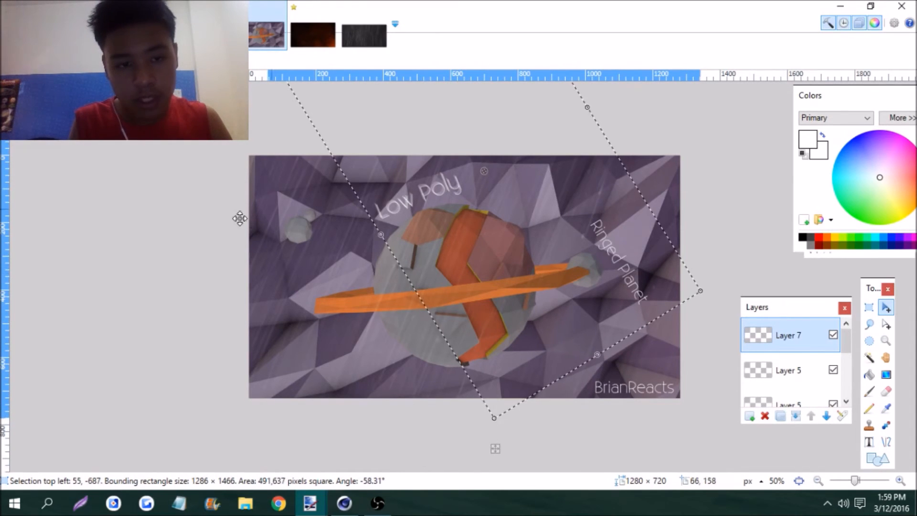
{"action": "left_click_drag", "start_coordinate": [328, 184], "coordinate": [341, 264]}
{"action": "left_click_drag", "start_coordinate": [542, 264], "coordinate": [505, 302]}
{"action": "key", "text": "ctrl+d"}
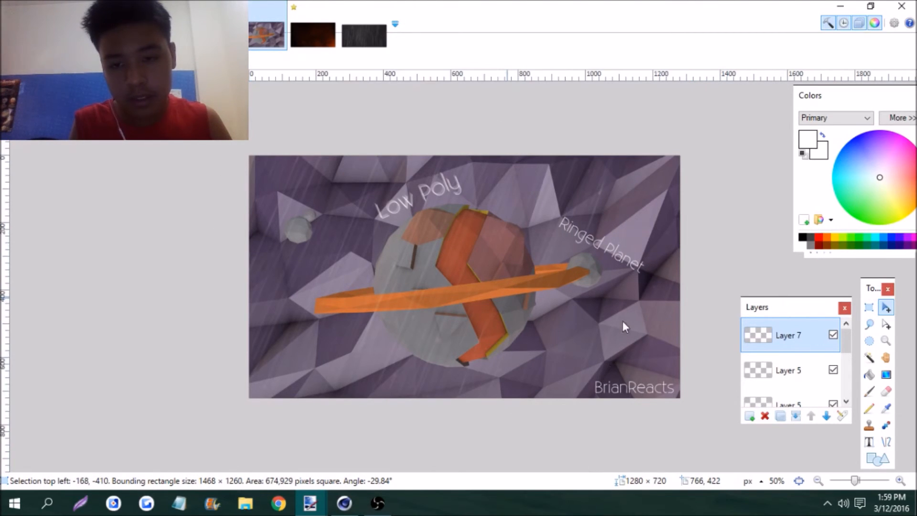
Duplicate the Ringed Planet text layer and apply Motion Blur to the lower copy
{"action": "left_click", "coordinate": [780, 416]}
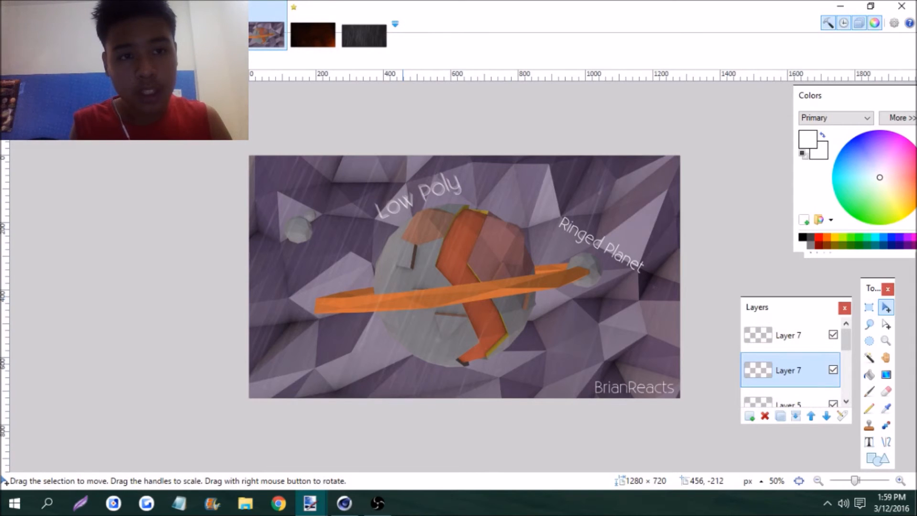
{"action": "left_click", "coordinate": [212, 23]}
{"action": "left_click", "coordinate": [273, 15]}
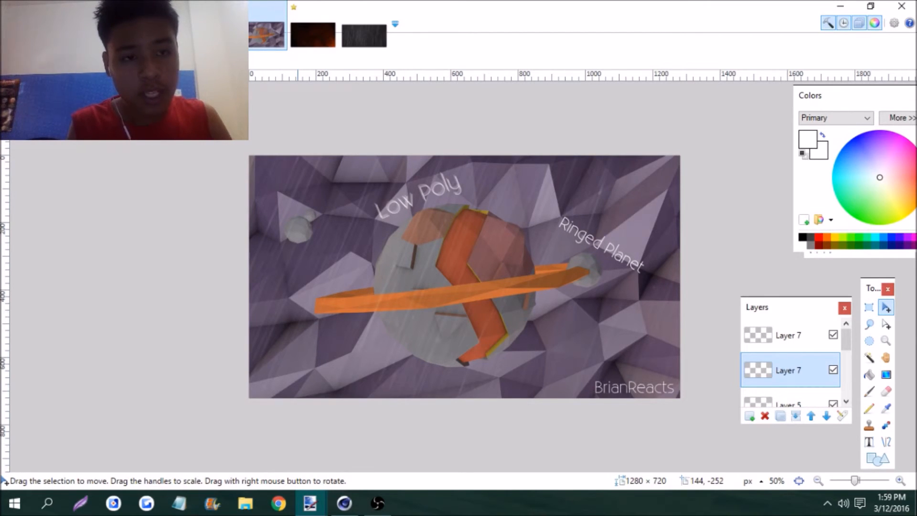
{"action": "key", "text": "alt+c"}
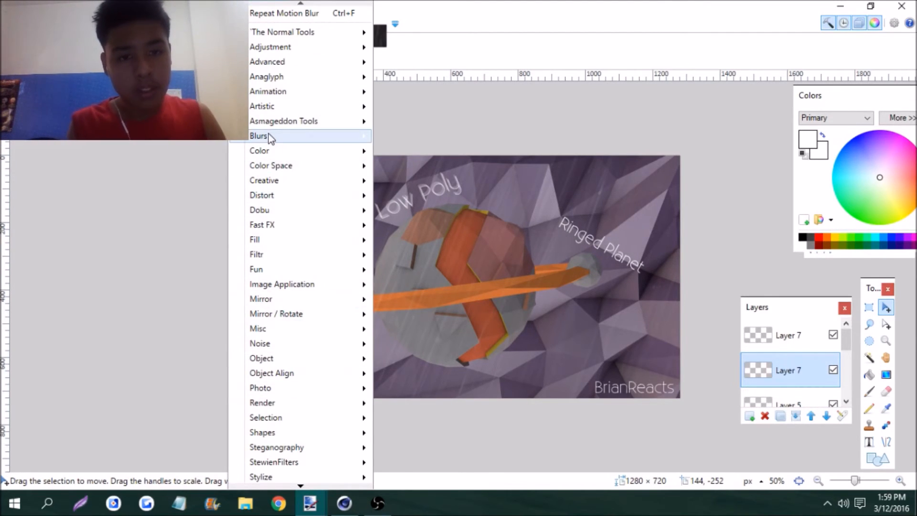
{"action": "mouse_move", "coordinate": [335, 139]}
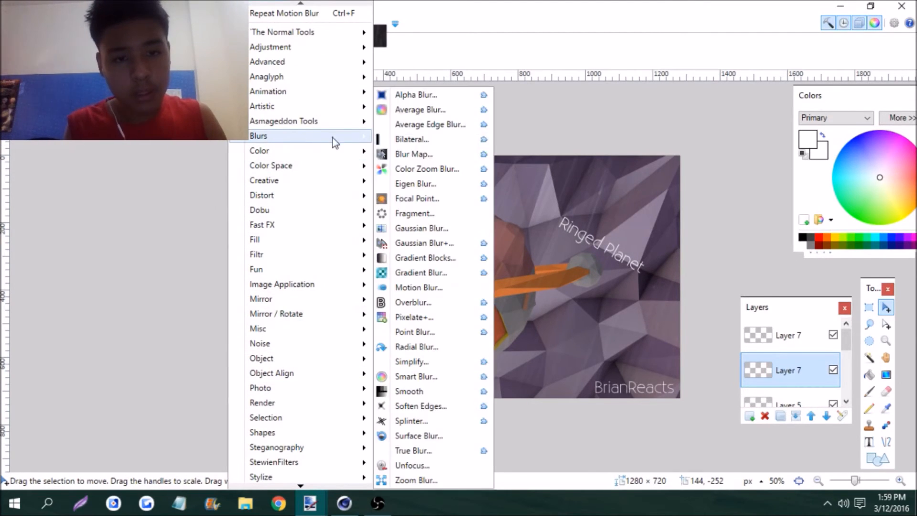
{"action": "left_click", "coordinate": [415, 288]}
{"action": "left_click_drag", "start_coordinate": [501, 173], "coordinate": [326, 145]}
{"action": "left_click_drag", "start_coordinate": [264, 185], "coordinate": [272, 184]}
{"action": "key", "text": "Return"}
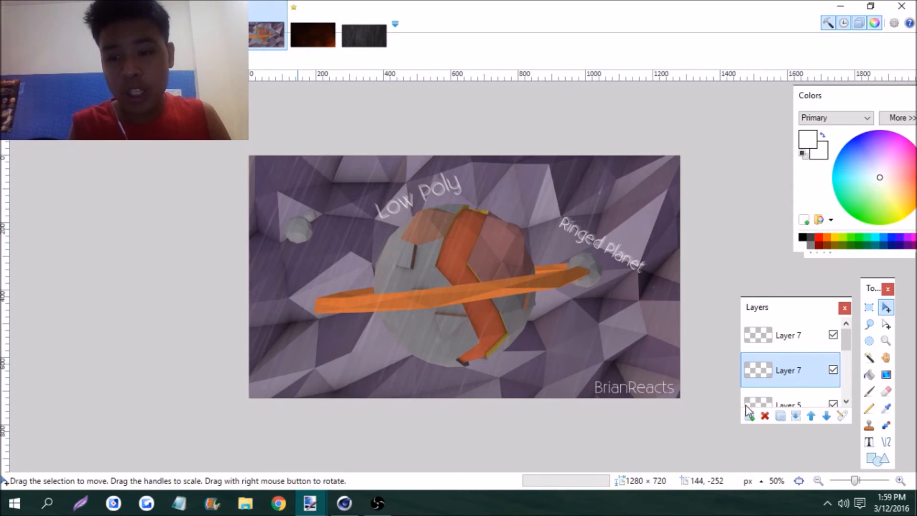
Add a new layer at the top of the layer stack and write "TUTORIAL!" in the picture's lower-left area
{"action": "left_click", "coordinate": [751, 416]}
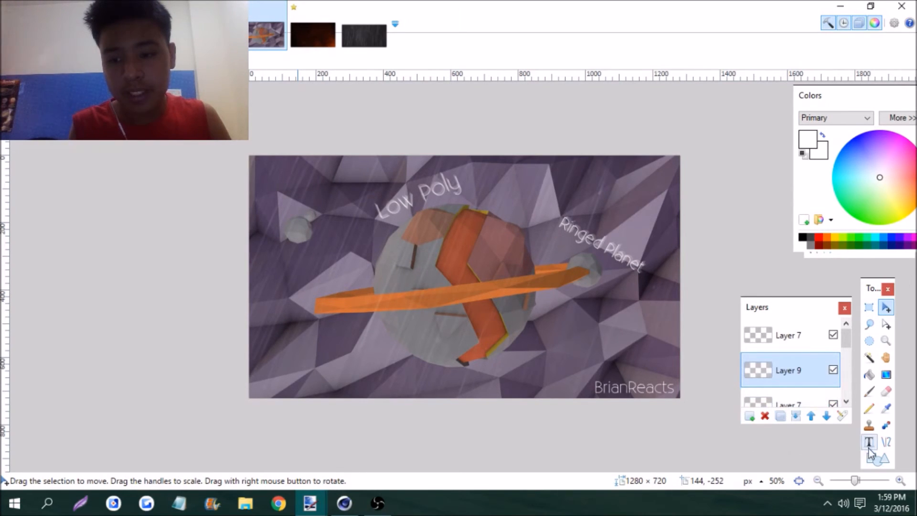
{"action": "left_click_drag", "start_coordinate": [807, 370], "coordinate": [807, 336]}
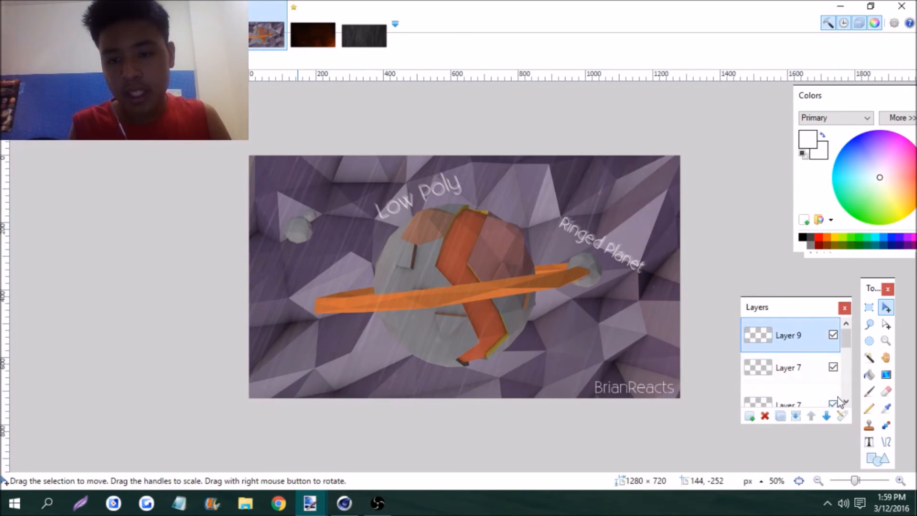
{"action": "left_click", "coordinate": [869, 442]}
{"action": "left_click", "coordinate": [291, 363]}
{"action": "type", "text": "tu"}
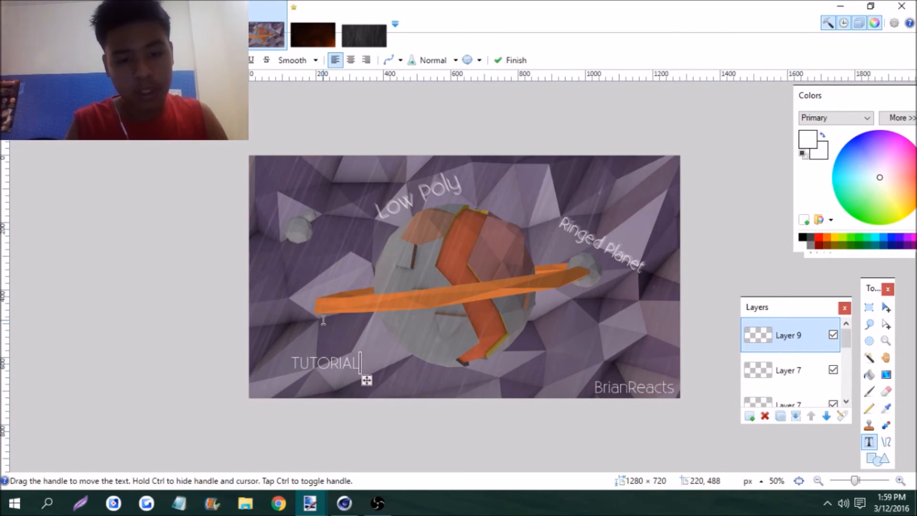
Set the TUTORIAL! text to font size 48 and move it slightly up and toward the picture's left edge
{"action": "left_click", "coordinate": [200, 60]}
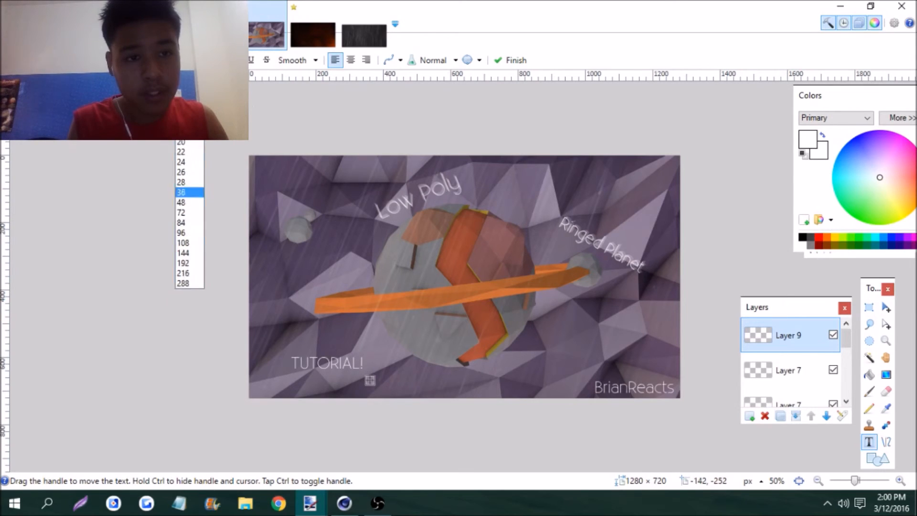
{"action": "key", "text": "Down"}
{"action": "key", "text": "Down"}
{"action": "key", "text": "Up"}
{"action": "key", "text": "Return"}
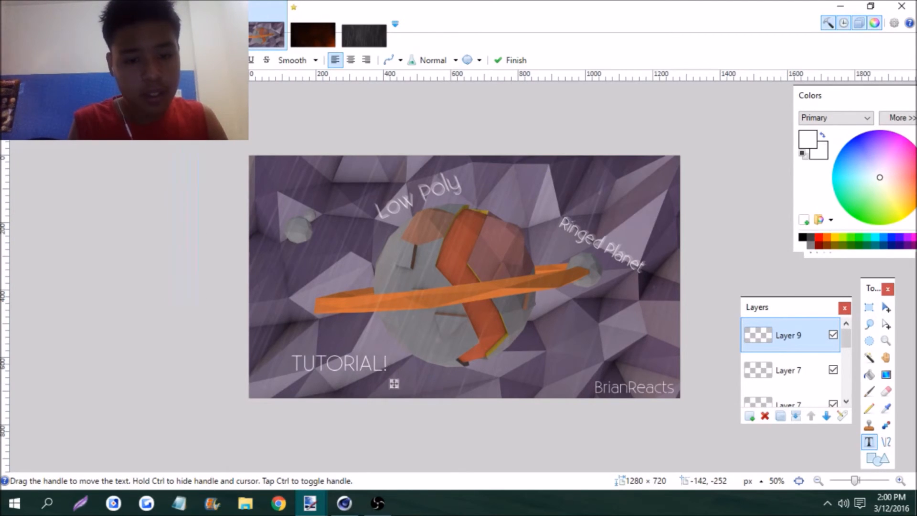
{"action": "left_click_drag", "start_coordinate": [393, 384], "coordinate": [371, 373]}
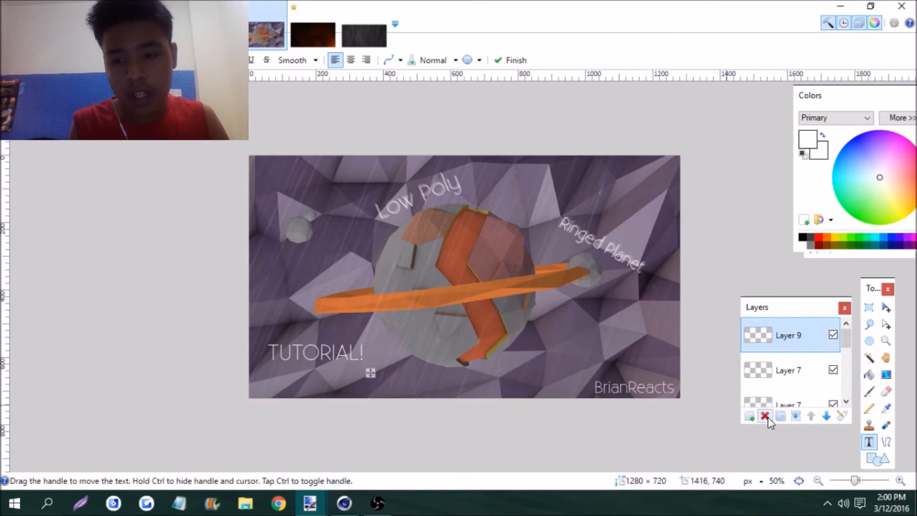
{"action": "left_click", "coordinate": [750, 416]}
{"action": "left_click", "coordinate": [786, 372]}
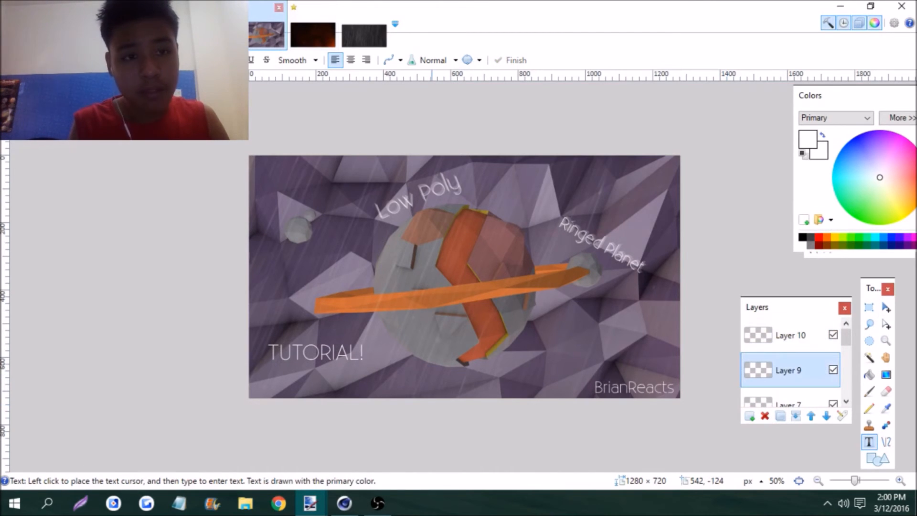
{"action": "left_click", "coordinate": [239, 22]}
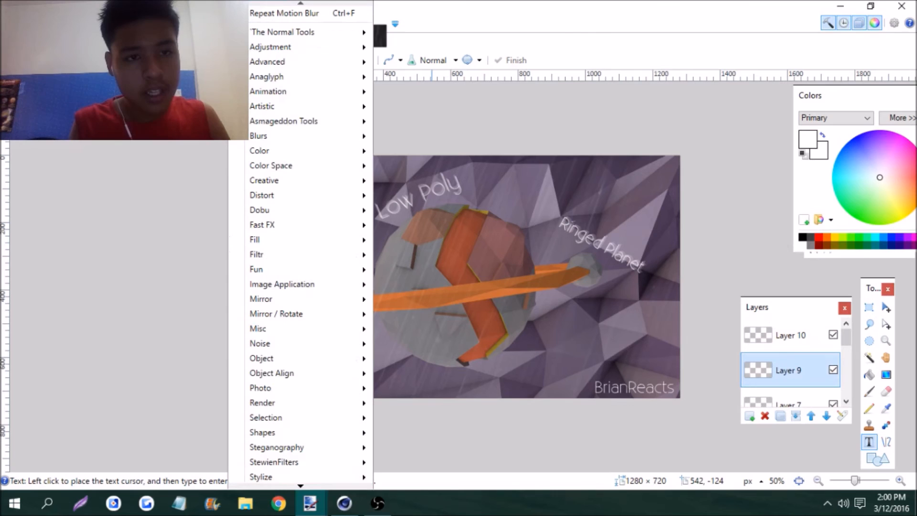
{"action": "mouse_move", "coordinate": [291, 139]}
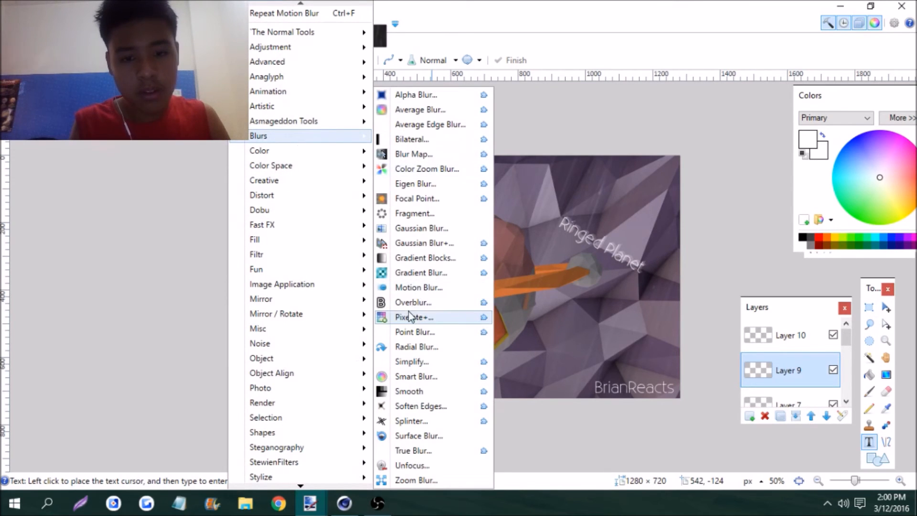
{"action": "left_click", "coordinate": [409, 289]}
{"action": "left_click", "coordinate": [420, 215]}
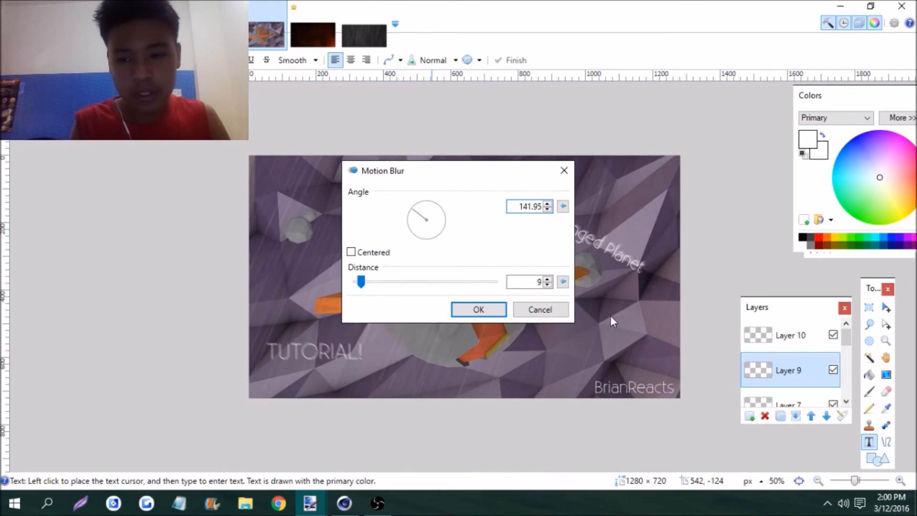
{"action": "left_click", "coordinate": [554, 310]}
Duplicate the TUTORIAL! text layer, Layer 9, and delete Layer 10 from above it
{"action": "left_click", "coordinate": [781, 419]}
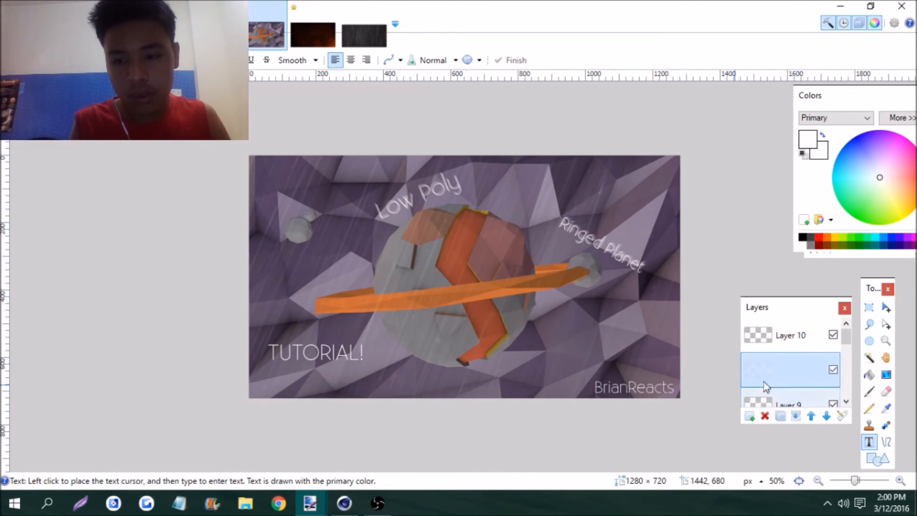
{"action": "left_click", "coordinate": [774, 346]}
{"action": "left_click", "coordinate": [766, 417]}
{"action": "left_click", "coordinate": [771, 381]}
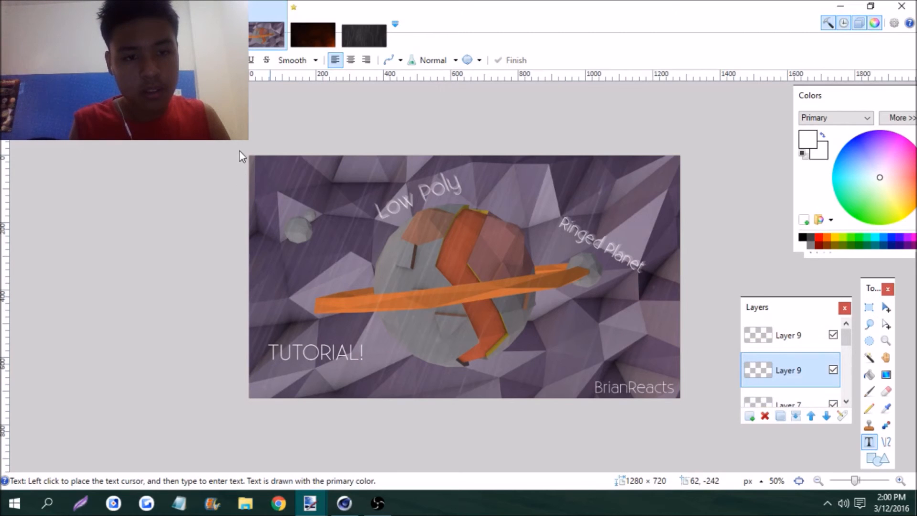
Apply Motion Blur to the lower copy of the TUTORIAL! text layer with angle 151.02 and distance 12
{"action": "left_click", "coordinate": [165, 23]}
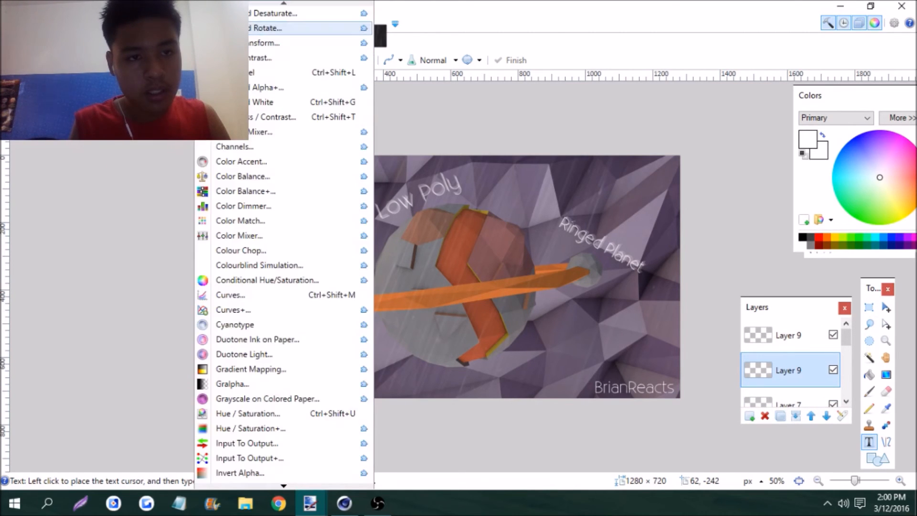
{"action": "left_click", "coordinate": [129, 146]}
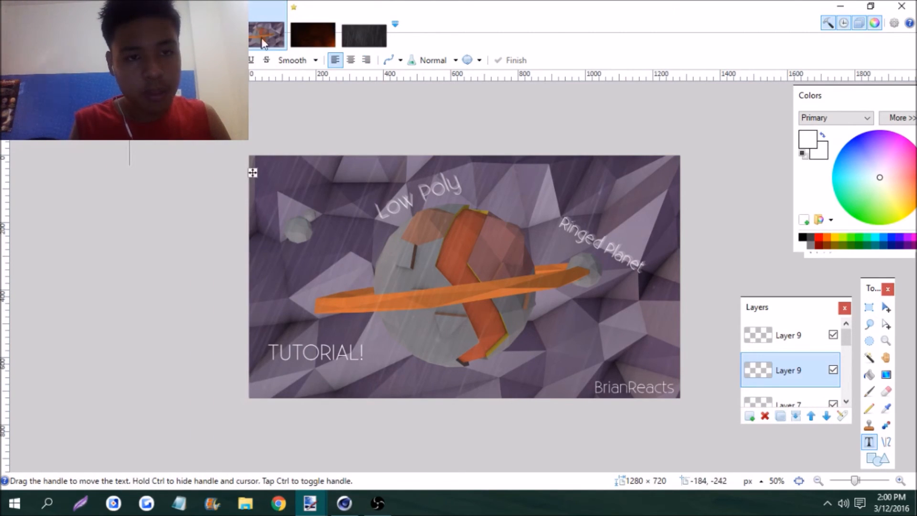
{"action": "mouse_move", "coordinate": [331, 141]}
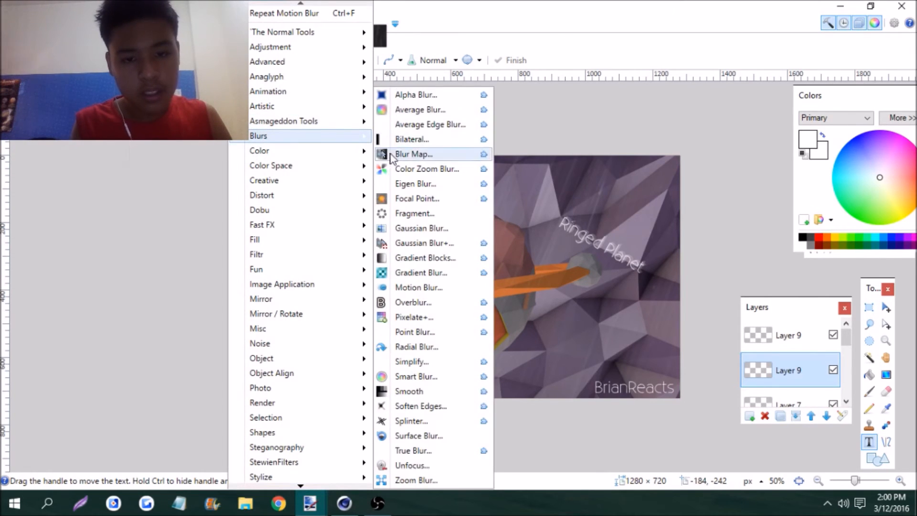
{"action": "left_click", "coordinate": [417, 288]}
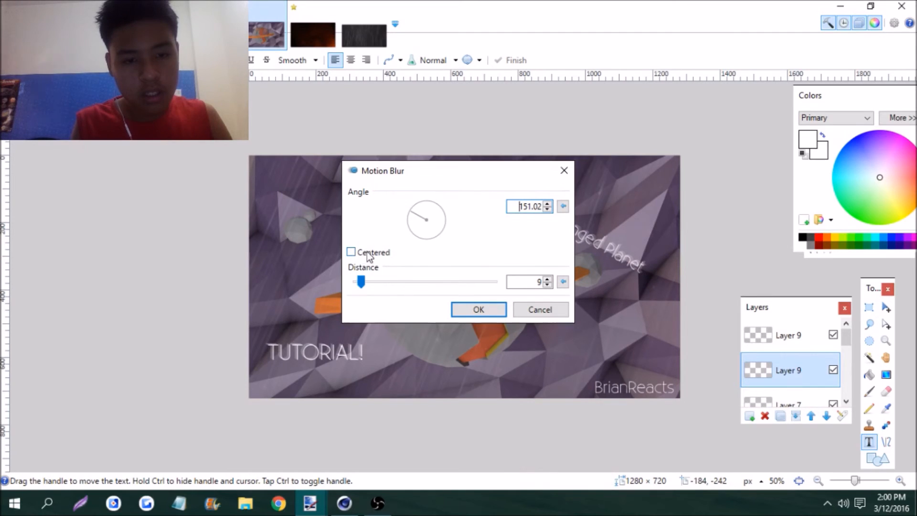
{"action": "left_click_drag", "start_coordinate": [360, 285], "coordinate": [369, 281]}
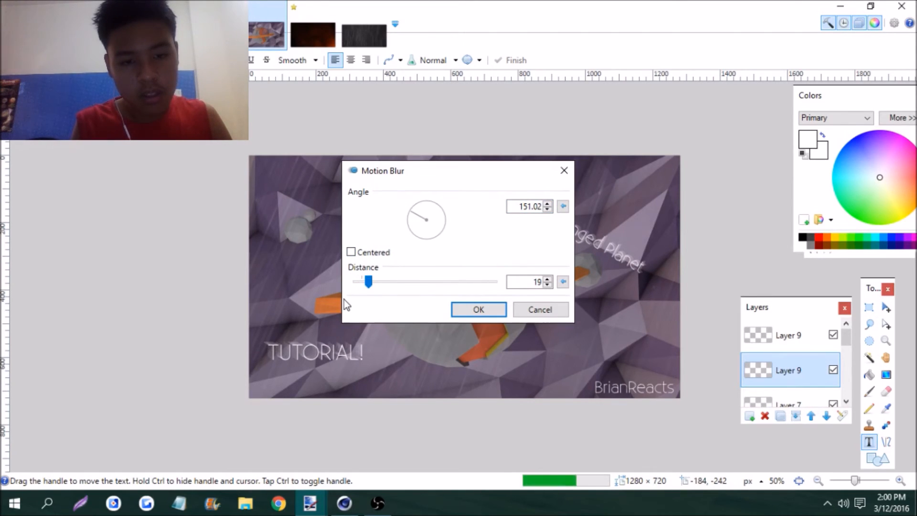
{"action": "left_click", "coordinate": [548, 285]}
{"action": "left_click", "coordinate": [548, 285]}
{"action": "left_click", "coordinate": [548, 285]}
{"action": "left_click", "coordinate": [548, 286]}
{"action": "left_click", "coordinate": [548, 285]}
{"action": "left_click", "coordinate": [548, 285]}
{"action": "left_click", "coordinate": [548, 285]}
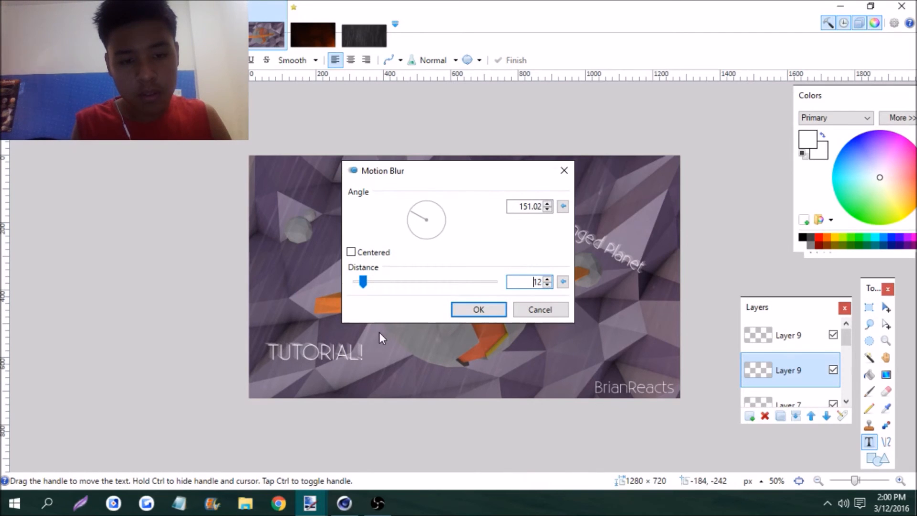
{"action": "key", "text": "Return"}
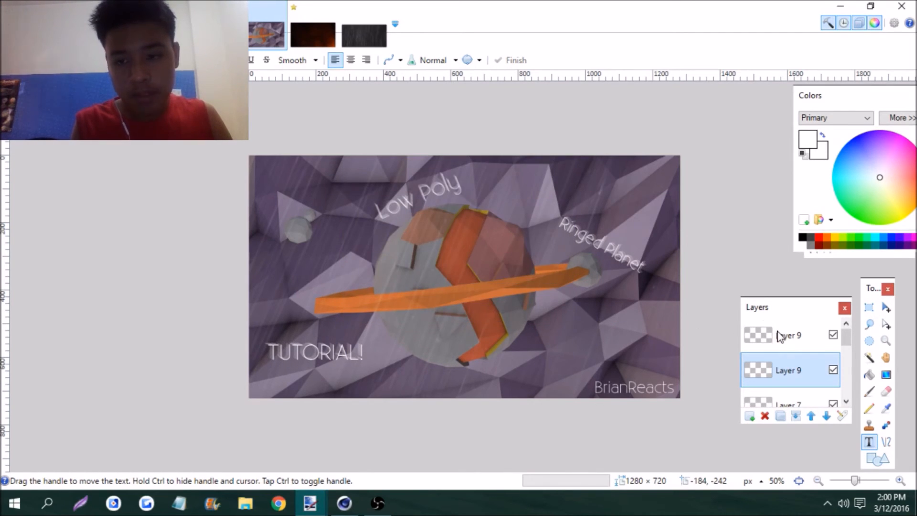
Make the upper copy of the TUTORIAL! text more transparent with a Transparency adjustment of -27, ignoring transparent pixels
{"action": "left_click", "coordinate": [775, 340]}
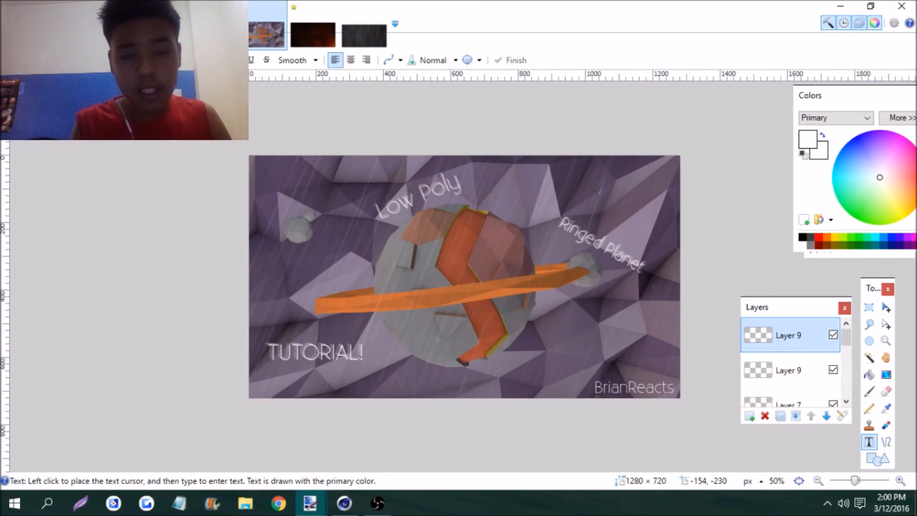
{"action": "left_click", "coordinate": [213, 23]}
{"action": "mouse_move", "coordinate": [282, 486]}
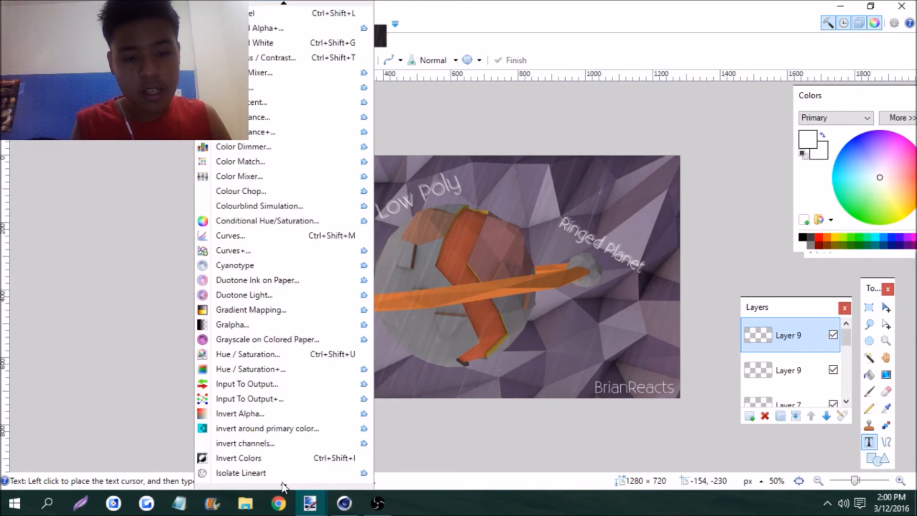
{"action": "left_click", "coordinate": [247, 459]}
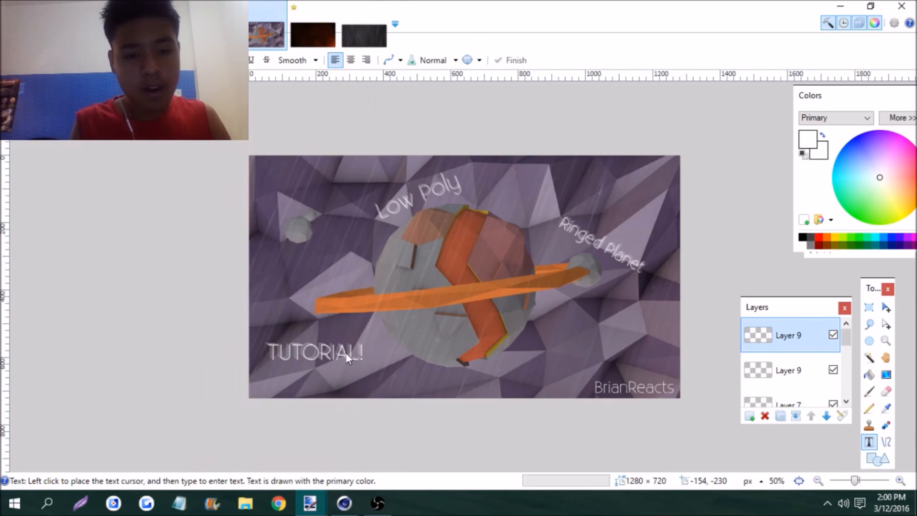
{"action": "left_click_drag", "start_coordinate": [394, 234], "coordinate": [406, 232]}
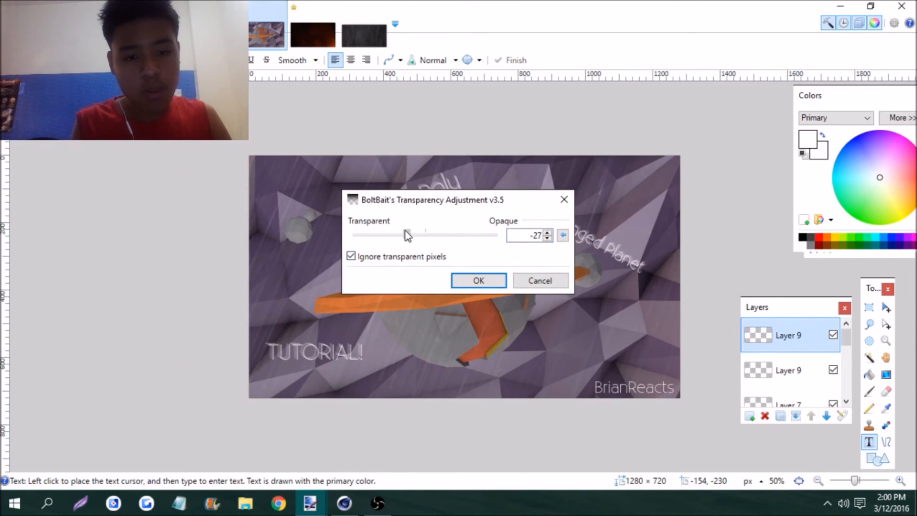
{"action": "key", "text": "Return"}
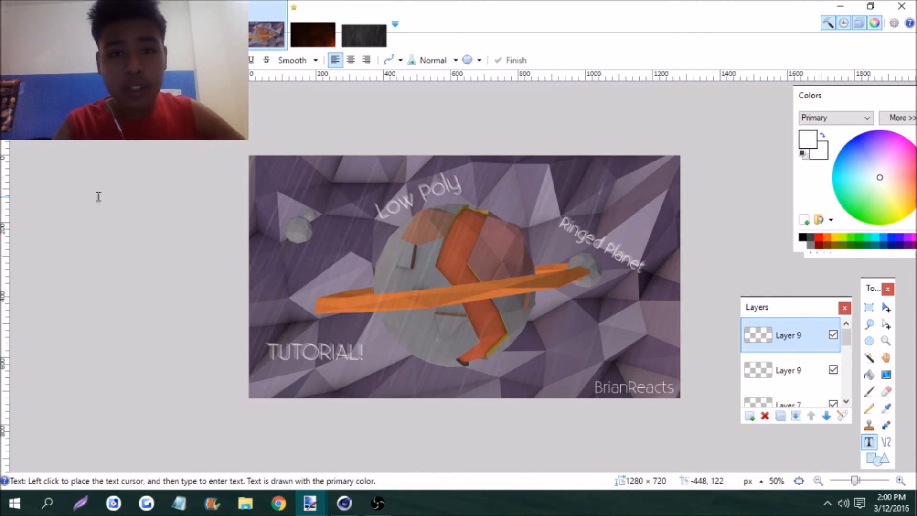